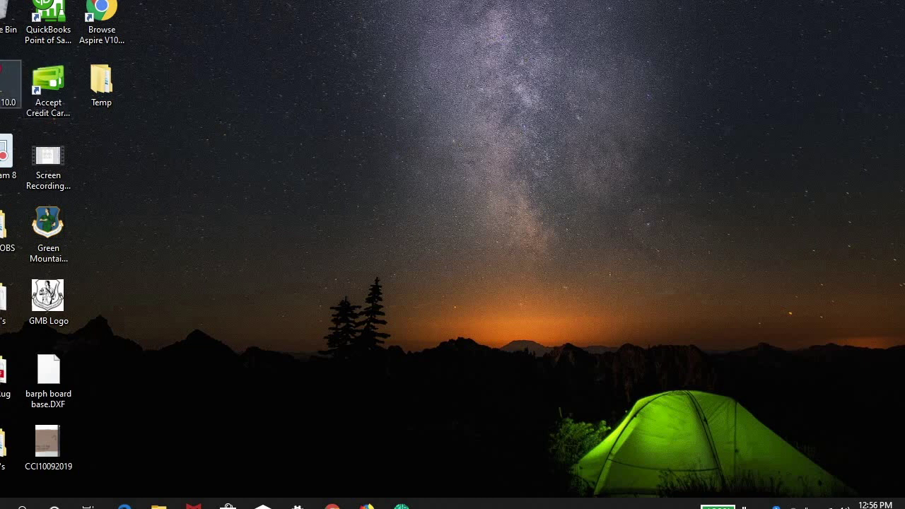
# Step: Launch Aspire and open the existing file ButtOn Master (No Lock Bridle) from the ButtOn Chair folder
pyautogui.doubleClick(7, 83)
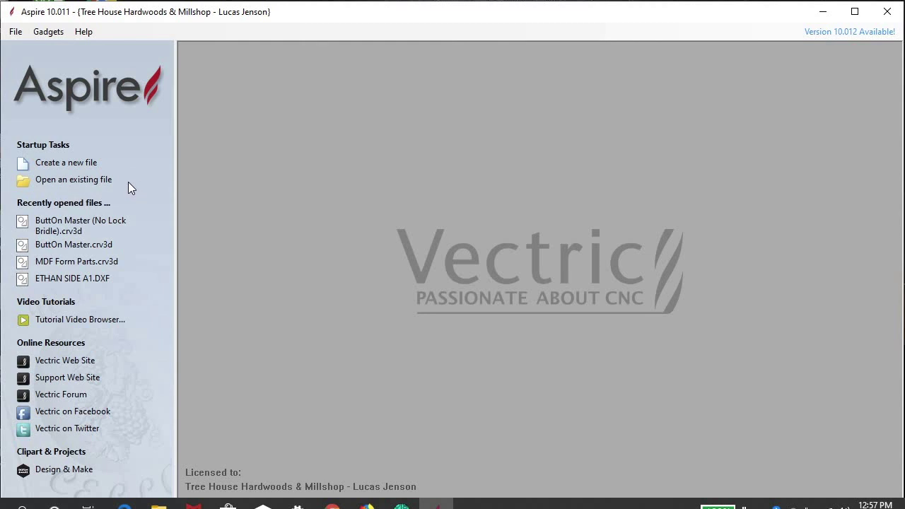
pyautogui.click(82, 180)
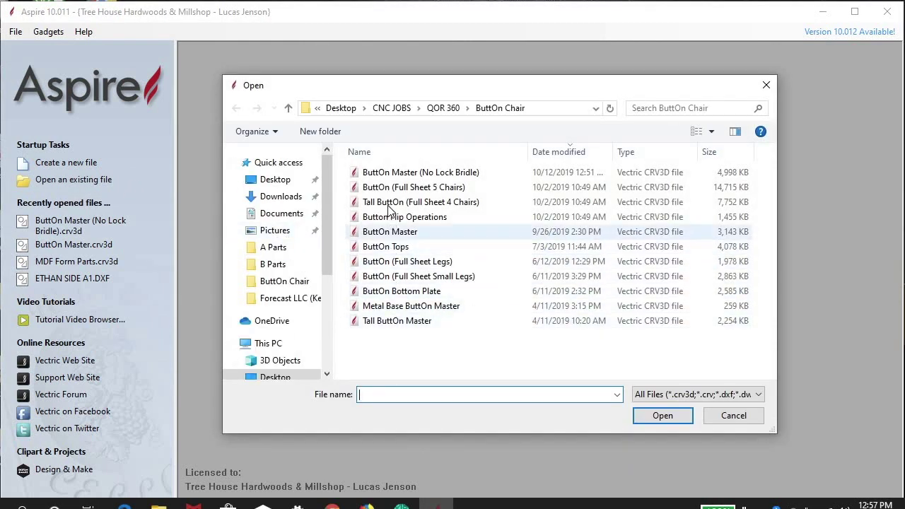
pyautogui.click(409, 173)
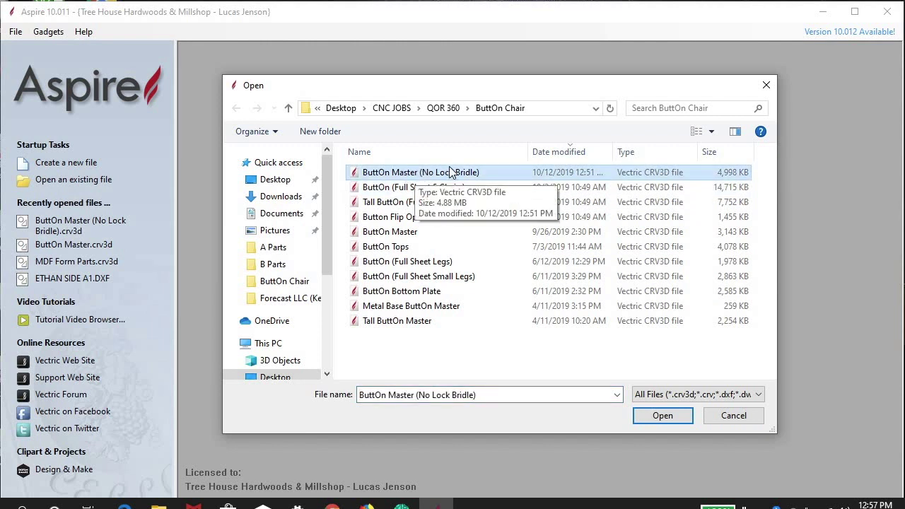
pyautogui.click(662, 415)
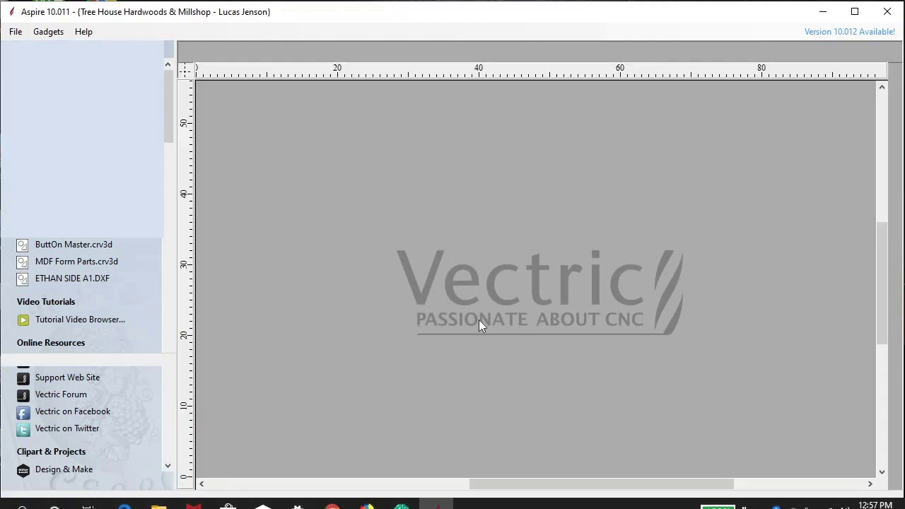
pyautogui.scroll(2, 738, 297)
pyautogui.scroll(-1, 635, 291)
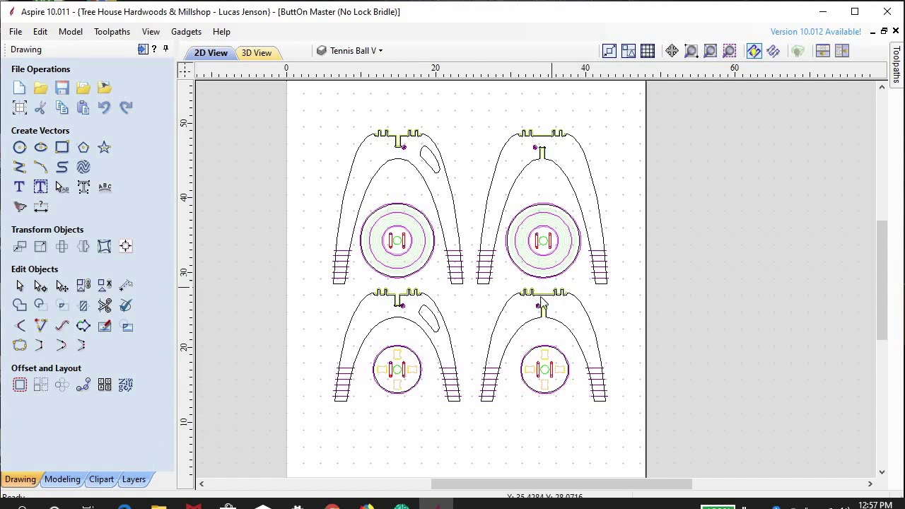
# Step: Display the layers list and the toolpaths list alongside the 2D drawing to compare their matching names
pyautogui.click(133, 479)
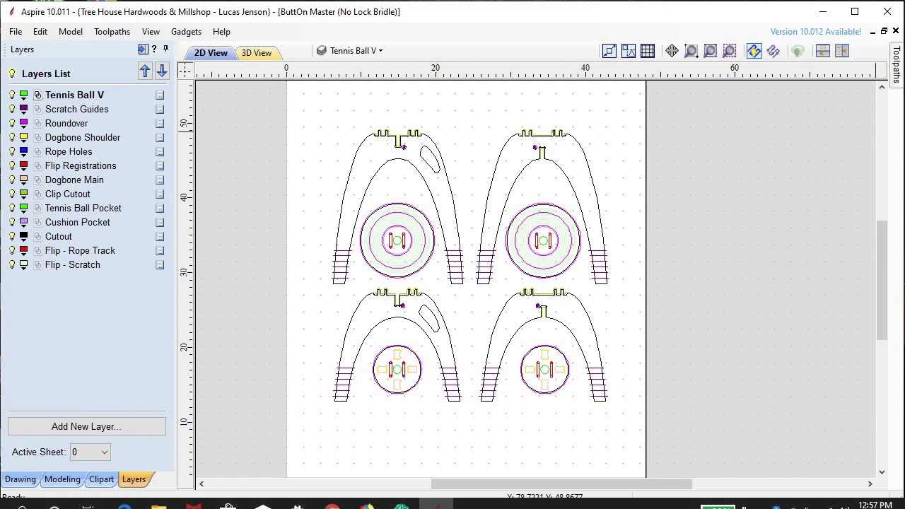
pyautogui.click(896, 78)
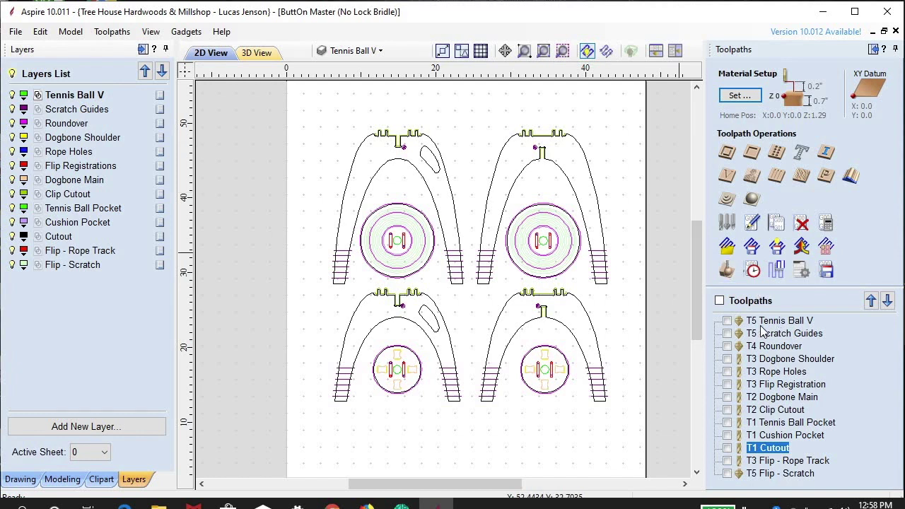
pyautogui.moveTo(762, 322)
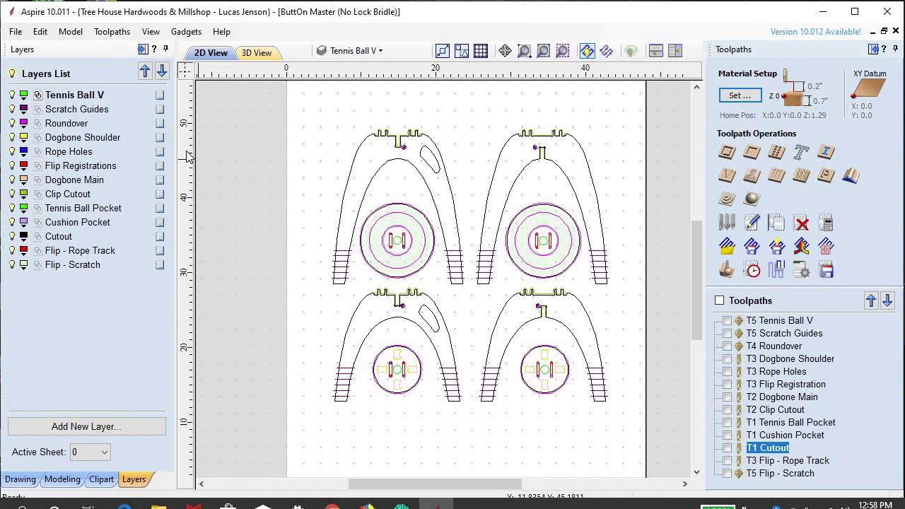
# Step: Hide all layers except Tennis Ball V and examine its circles in the 2D view
pyautogui.click(12, 74)
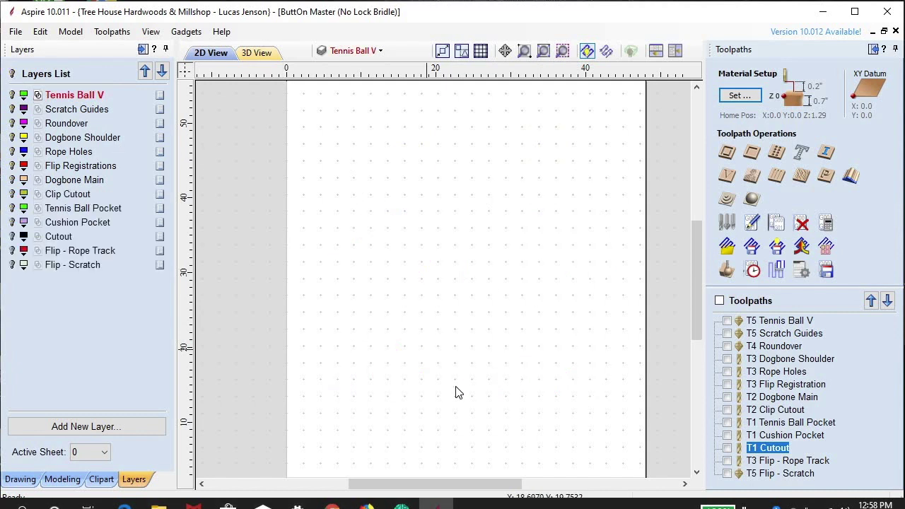
pyautogui.click(12, 96)
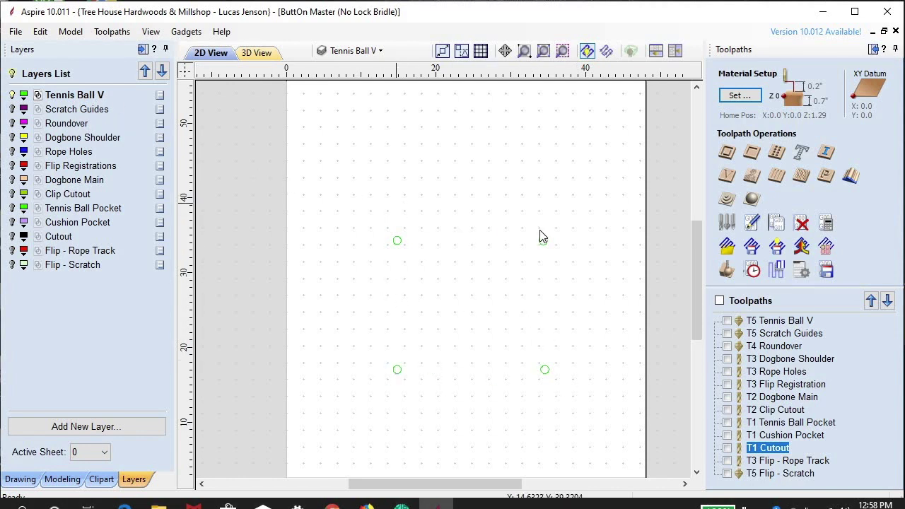
pyautogui.scroll(5, 399, 244)
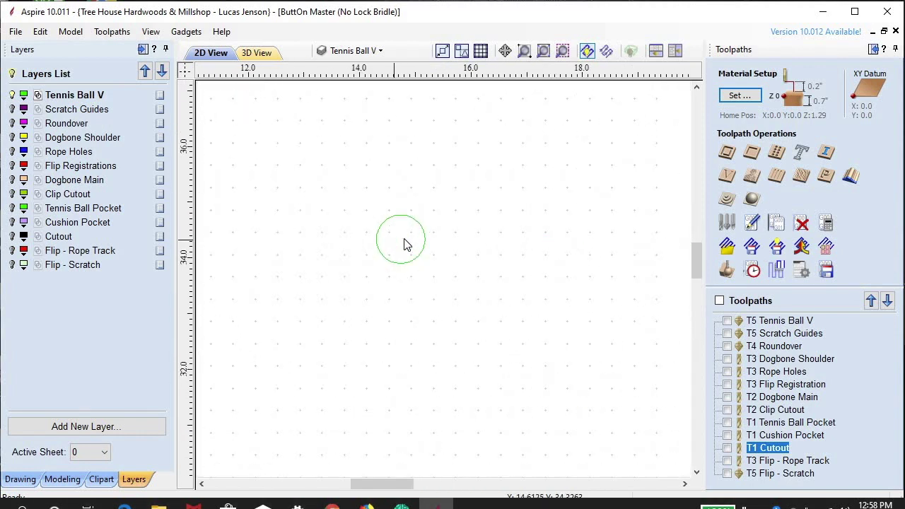
pyautogui.scroll(-2, 388, 270)
pyautogui.scroll(-6, 347, 247)
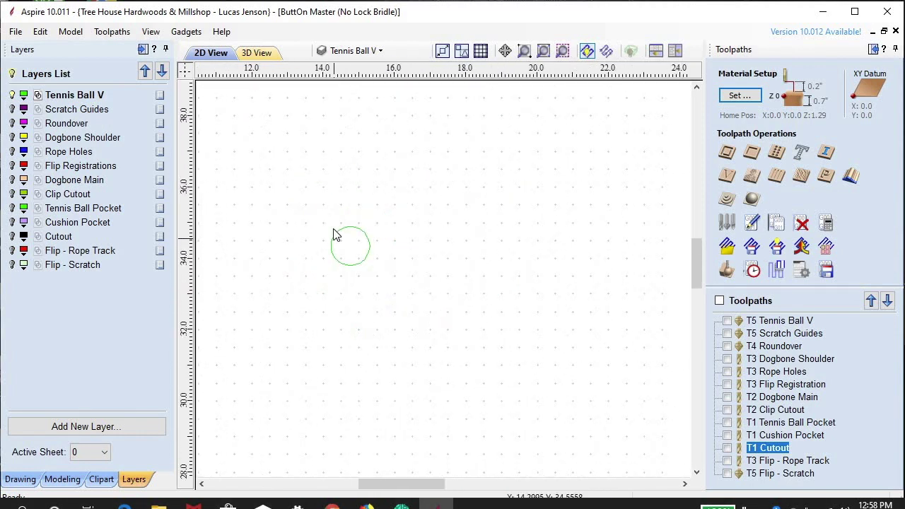
pyautogui.scroll(-2, 493, 271)
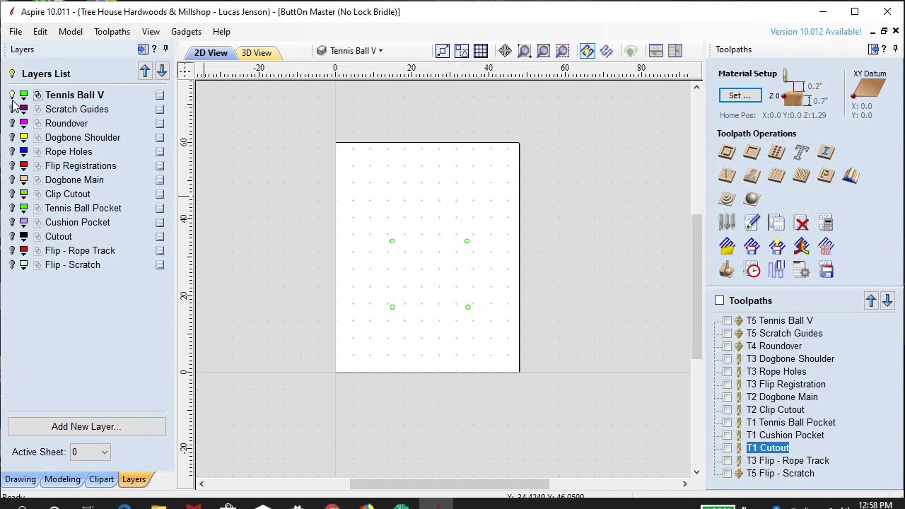
# Step: Show all layers and try to move every vector left, off the material sheet
pyautogui.click(12, 73)
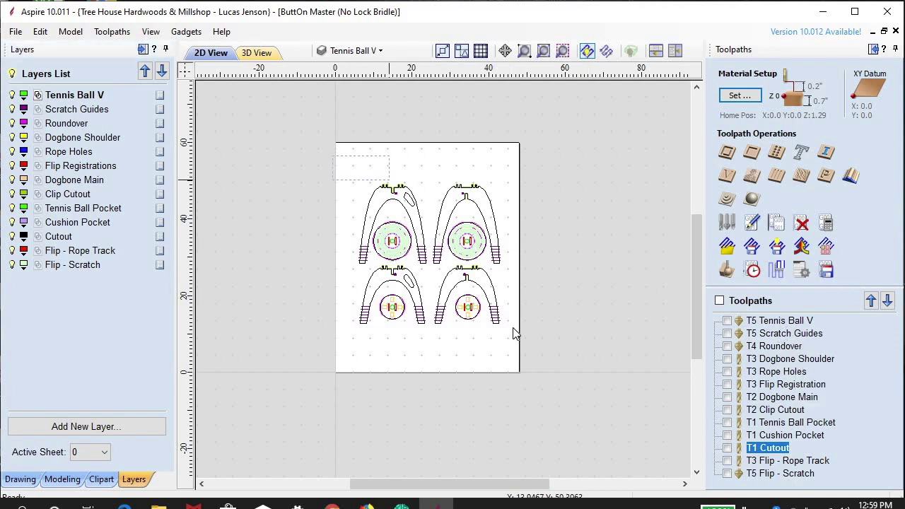
pyautogui.hotkey('ctrl', 'a')
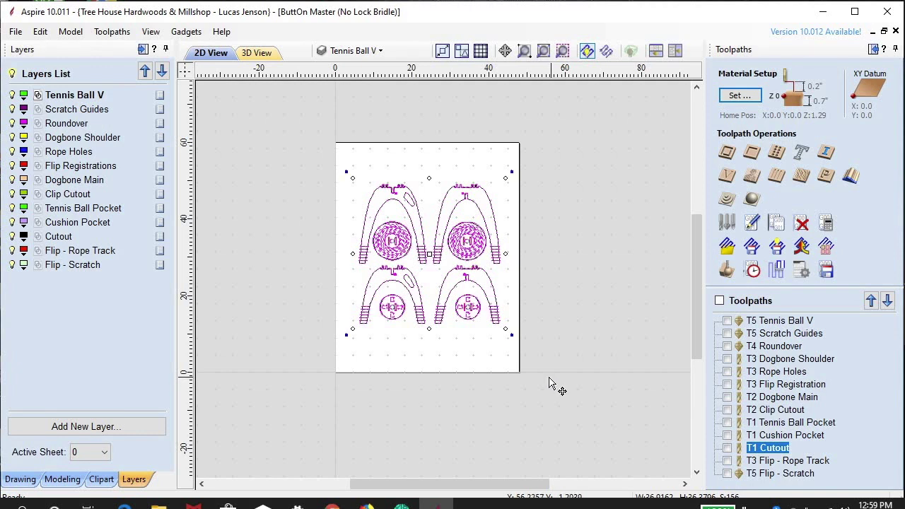
pyautogui.press('Left')
pyautogui.press('Left')
pyautogui.press('Left')
pyautogui.press('Left')
pyautogui.press('Left')
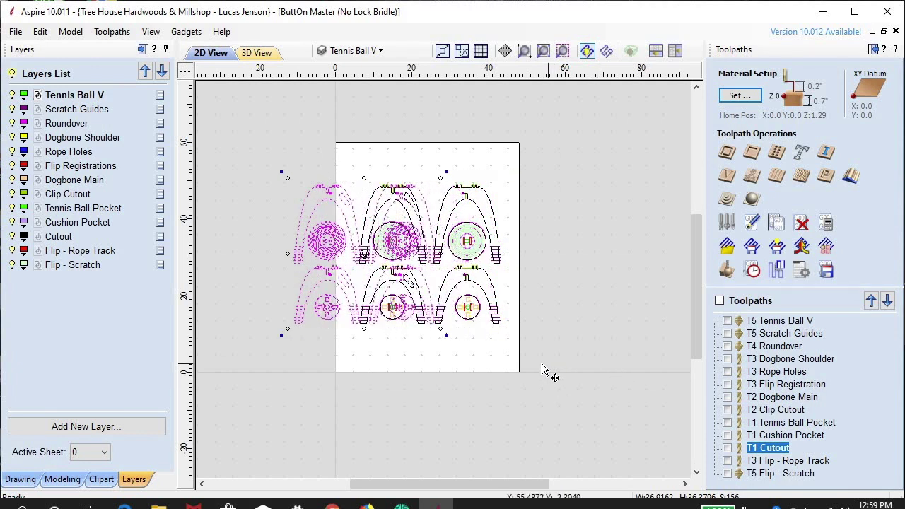
pyautogui.press('Left')
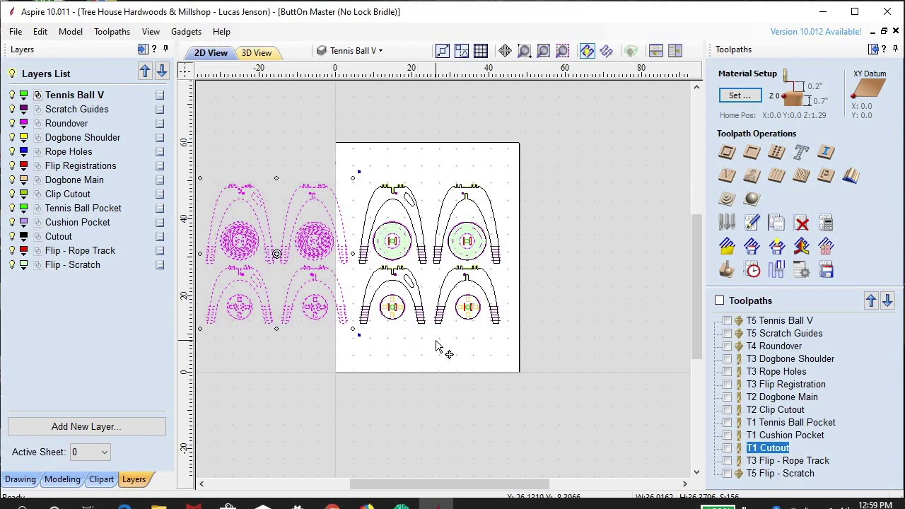
pyautogui.press('Delete')
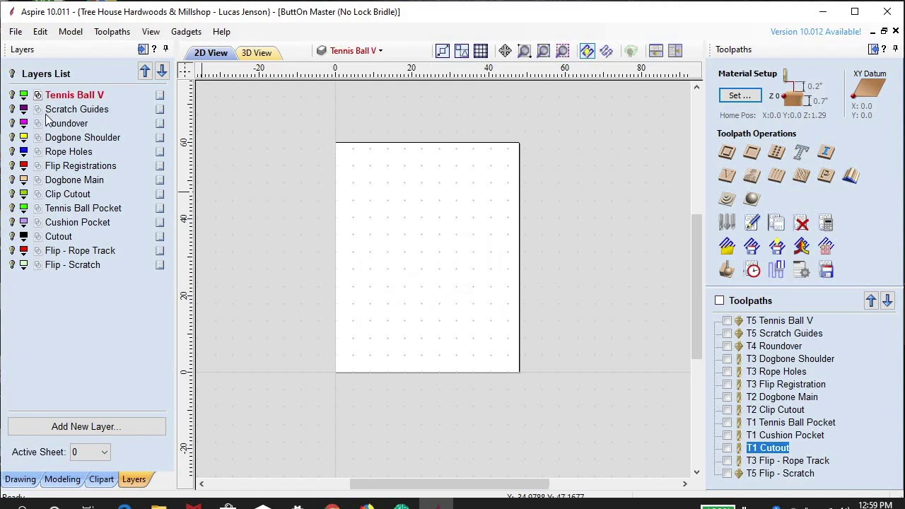
# Step: Show only the Tennis Ball V layer and open the T5 Tennis Ball V toolpath to review its profile settings
pyautogui.click(12, 94)
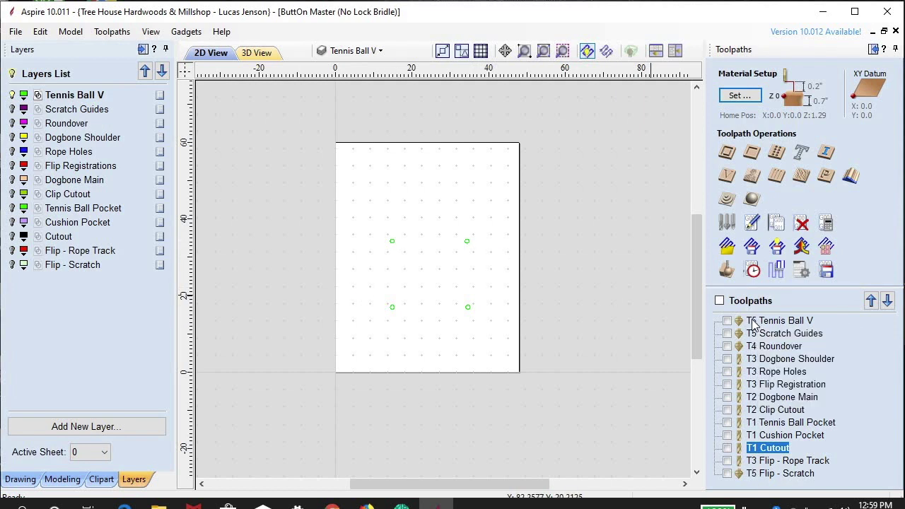
pyautogui.moveTo(754, 326)
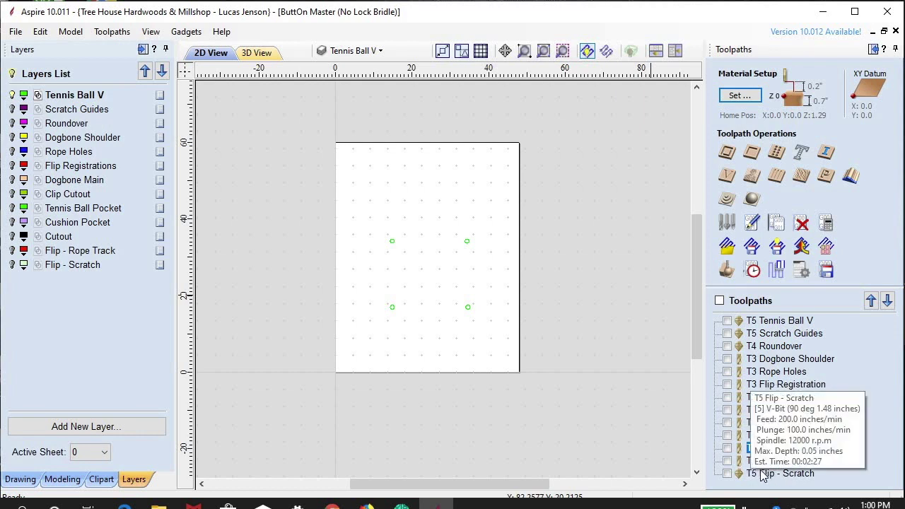
pyautogui.doubleClick(779, 321)
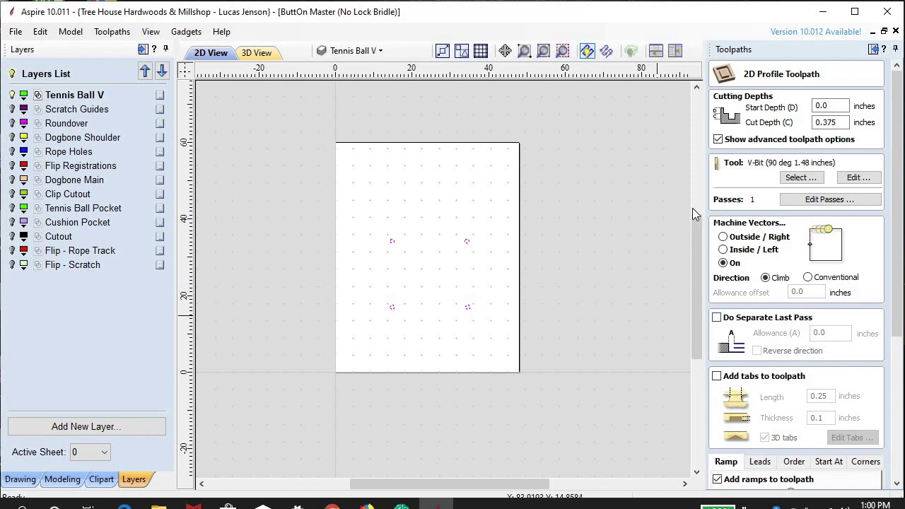
pyautogui.scroll(-4, 898, 250)
pyautogui.scroll(4, 897, 250)
# Step: Review the V-Bit (90 deg 1.48 inches) parameters in the tool database, leaving the tool selection as it is
pyautogui.click(805, 177)
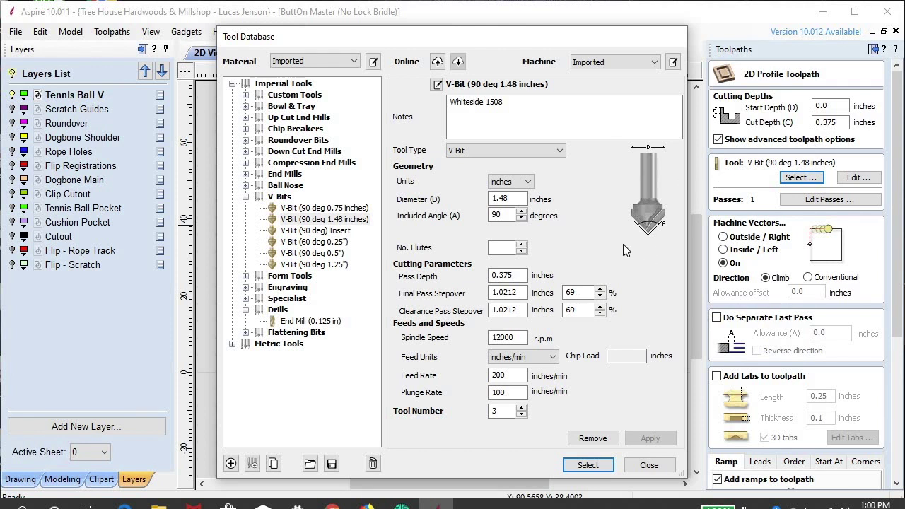
pyautogui.click(642, 464)
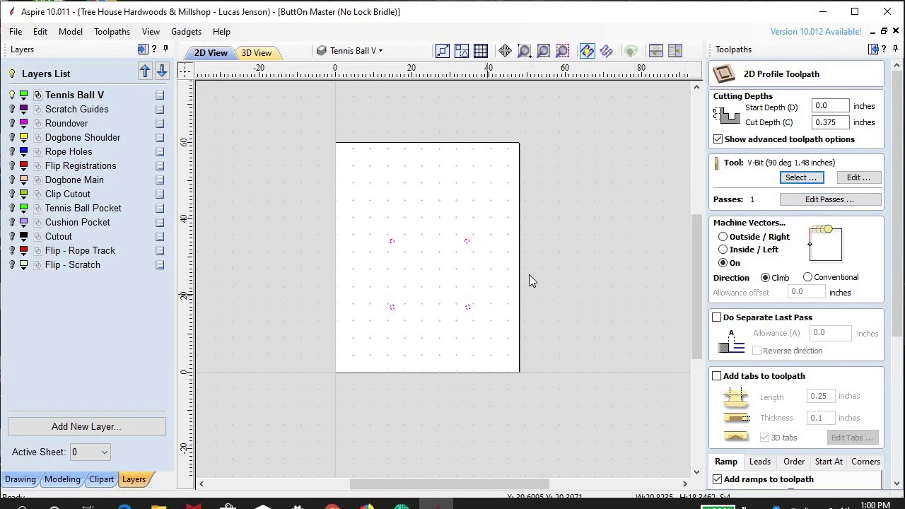
pyautogui.scroll(-2, 896, 185)
pyautogui.scroll(2, 896, 185)
pyautogui.scroll(3, 409, 251)
pyautogui.scroll(-2, 365, 229)
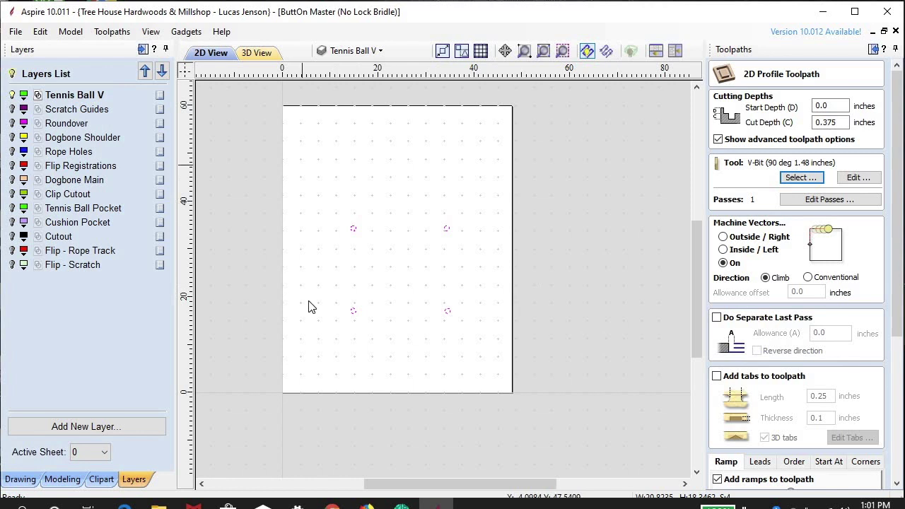
# Step: Calculate the T5 Tennis Ball V toolpath, preview the visible toolpaths on reset material, and return to the 2D view
pyautogui.moveTo(896, 240); pyautogui.dragTo(896, 380)
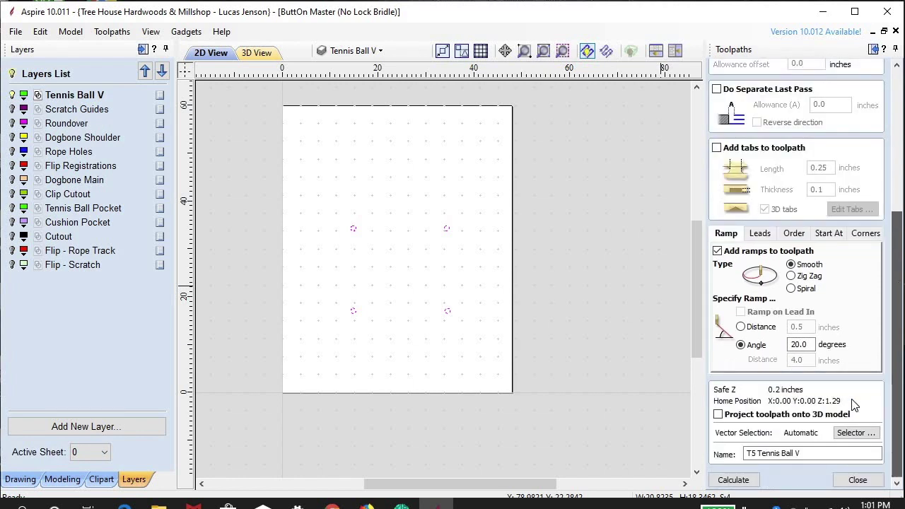
pyautogui.click(732, 480)
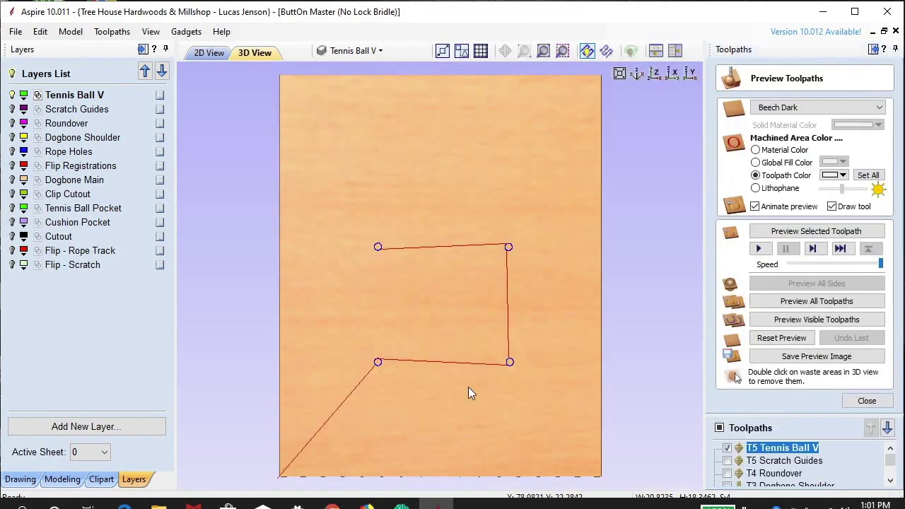
pyautogui.click(781, 338)
pyautogui.click(793, 320)
pyautogui.scroll(5, 396, 401)
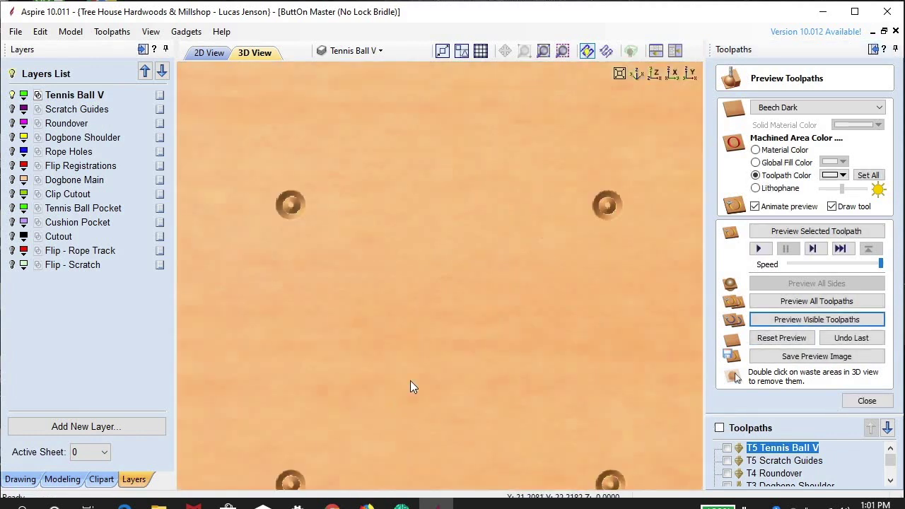
pyautogui.scroll(-4, 446, 239)
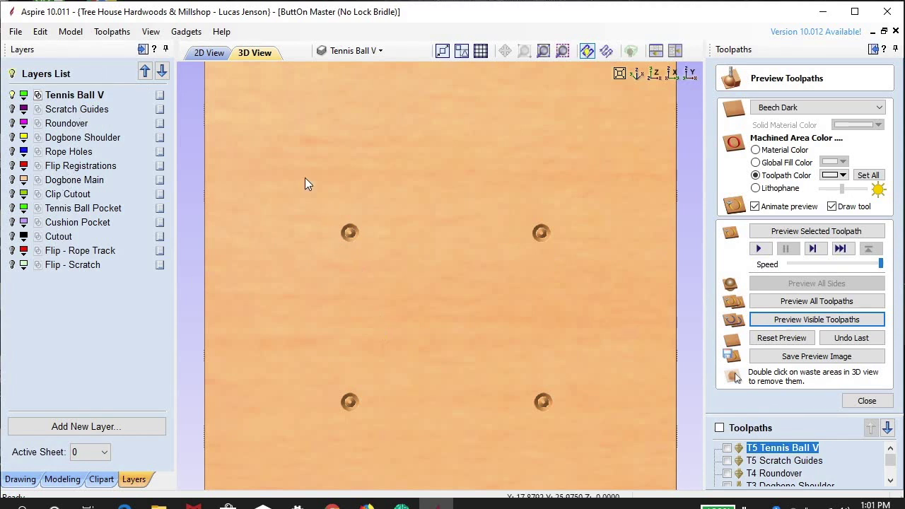
pyautogui.scroll(-3, 457, 346)
pyautogui.scroll(3, 431, 347)
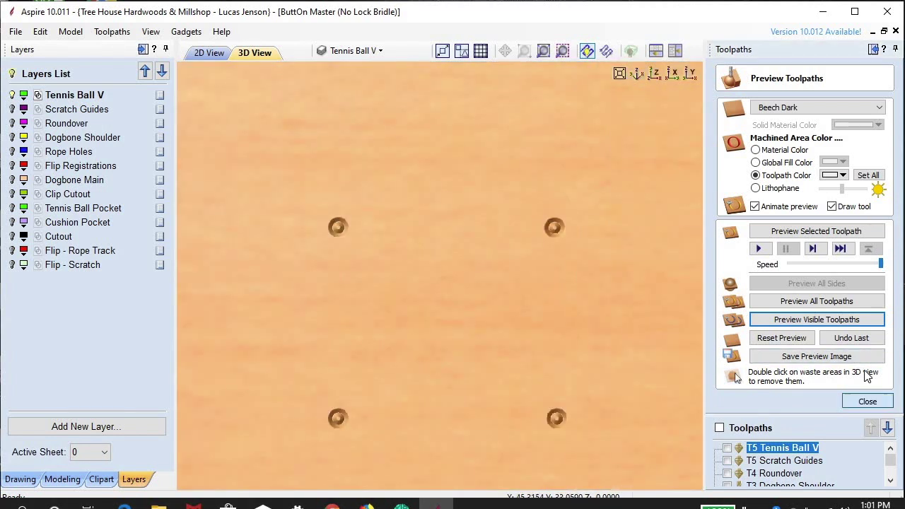
pyautogui.click(866, 400)
pyautogui.click(209, 52)
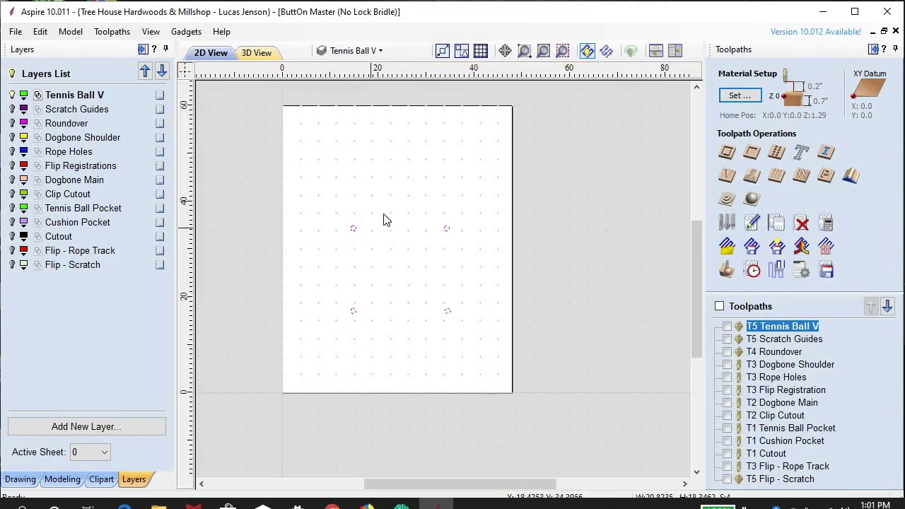
# Step: Show the Scratch Guides layer and examine its guide lines in the 2D view
pyautogui.click(12, 109)
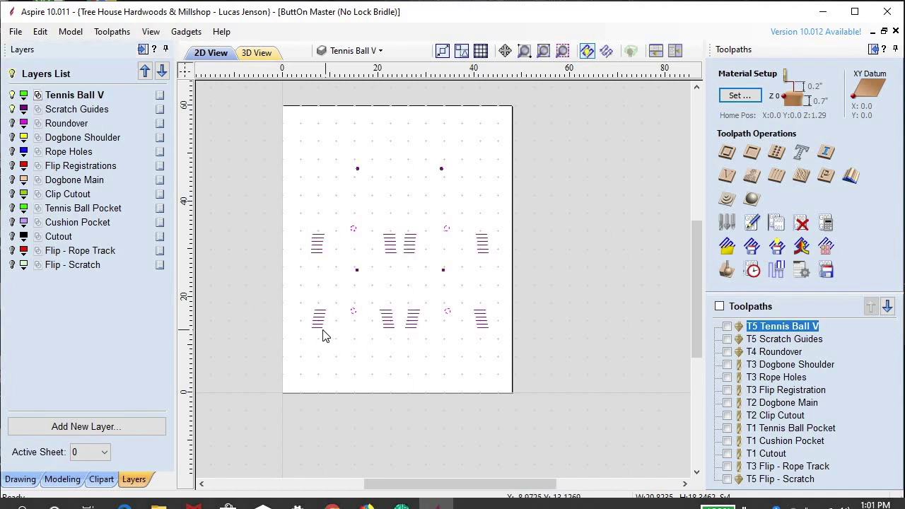
pyautogui.scroll(5, 322, 343)
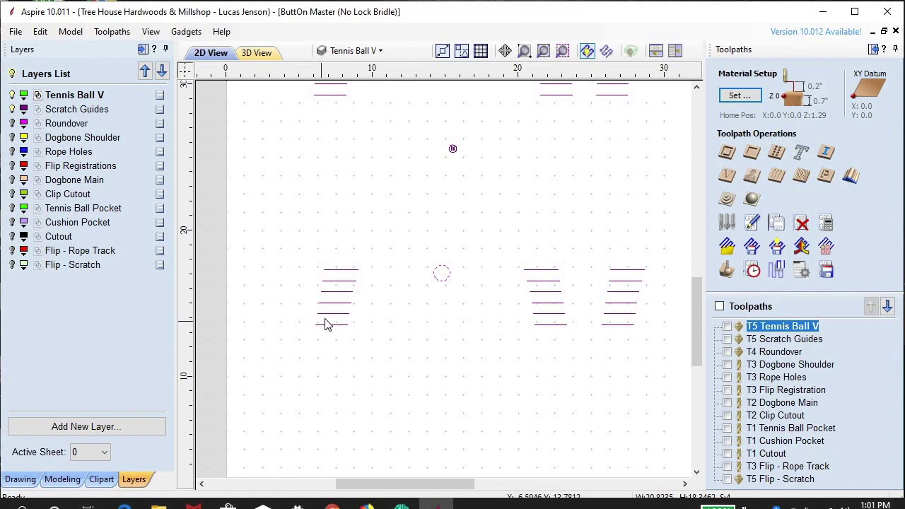
pyautogui.scroll(-2, 324, 324)
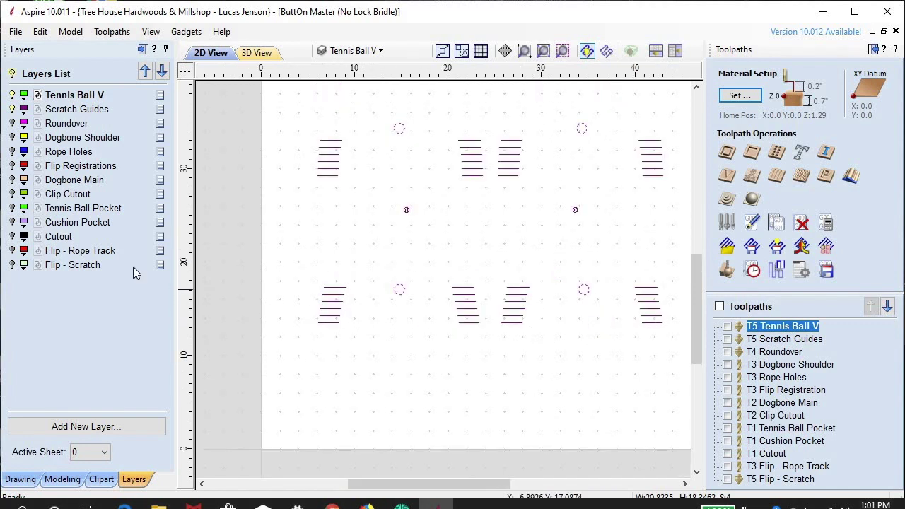
# Step: Temporarily show the Cutout layer to check where the scratch guides fall on the chair legs, and hide it again
pyautogui.click(13, 237)
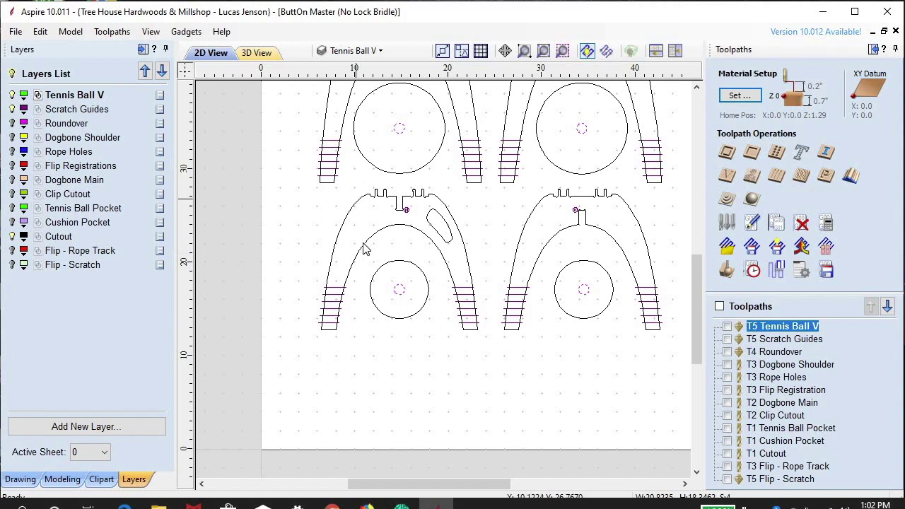
pyautogui.click(13, 237)
pyautogui.scroll(-2, 377, 337)
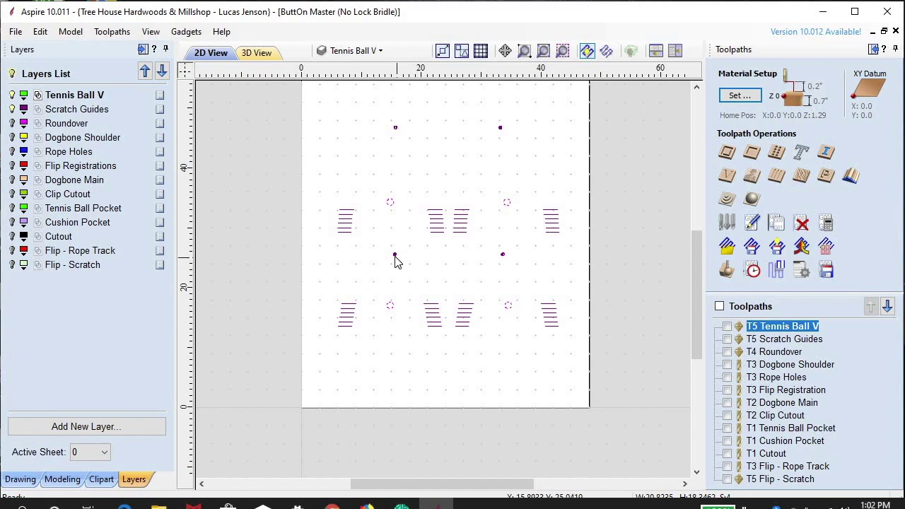
# Step: Examine the small button marks on the Scratch Guides layer up close and in the layout of the whole sheet
pyautogui.scroll(6, 394, 261)
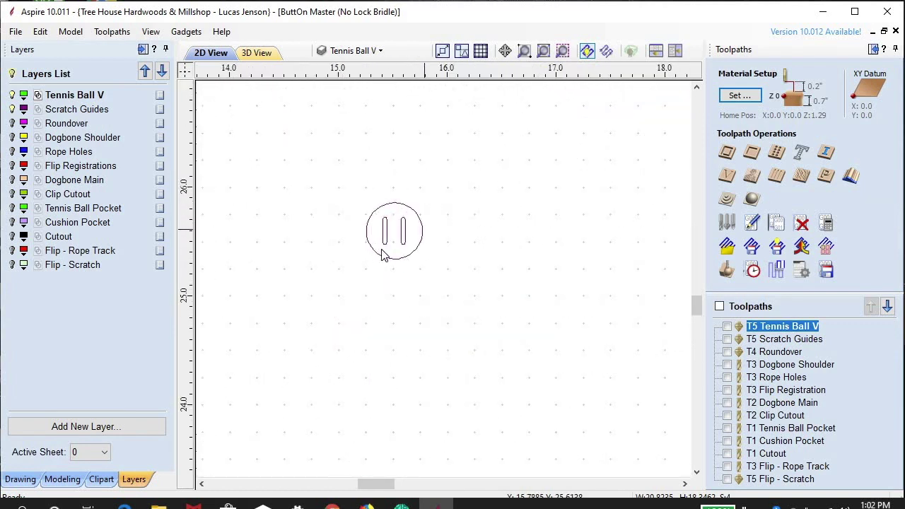
pyautogui.scroll(-10, 394, 292)
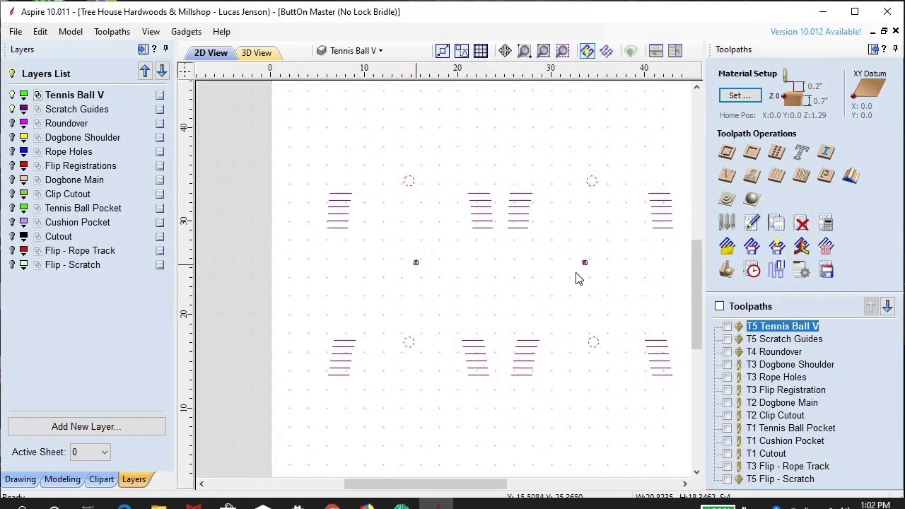
pyautogui.scroll(-1, 446, 312)
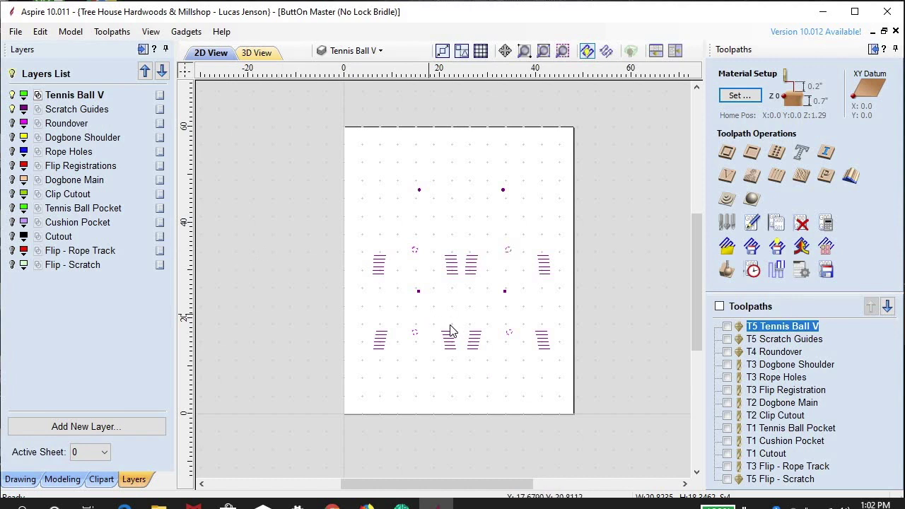
# Step: Look over the T5 Scratch Guides profile settings without recalculating, and check the tool details of T5 Tennis Ball V
pyautogui.doubleClick(776, 335)
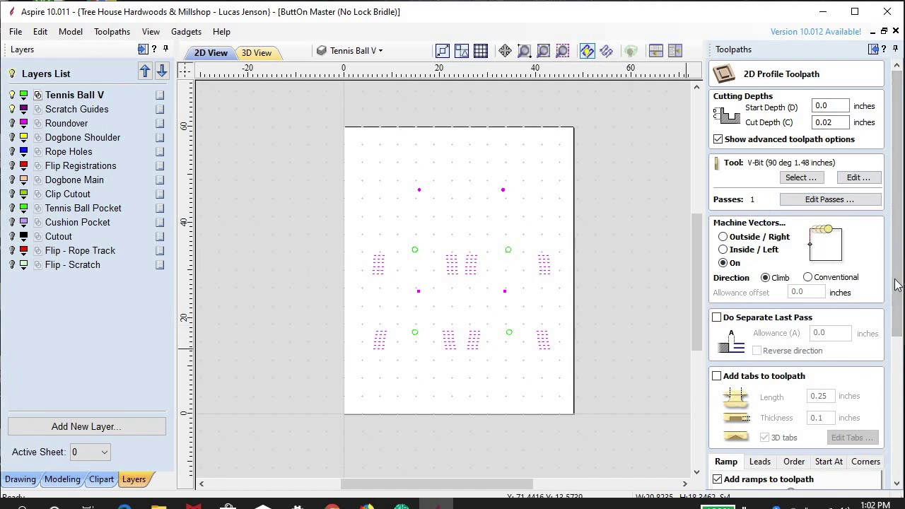
pyautogui.moveTo(896, 284); pyautogui.dragTo(896, 424)
pyautogui.click(856, 479)
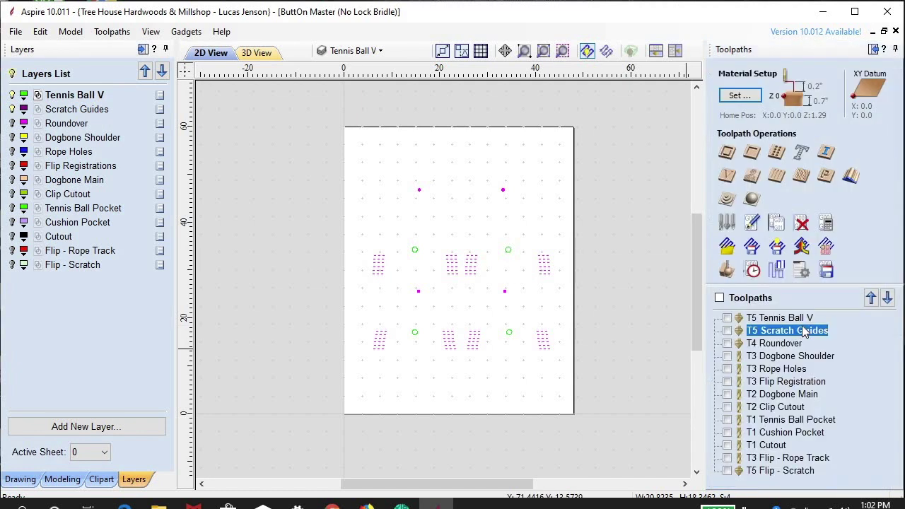
pyautogui.moveTo(754, 337)
pyautogui.moveTo(789, 317)
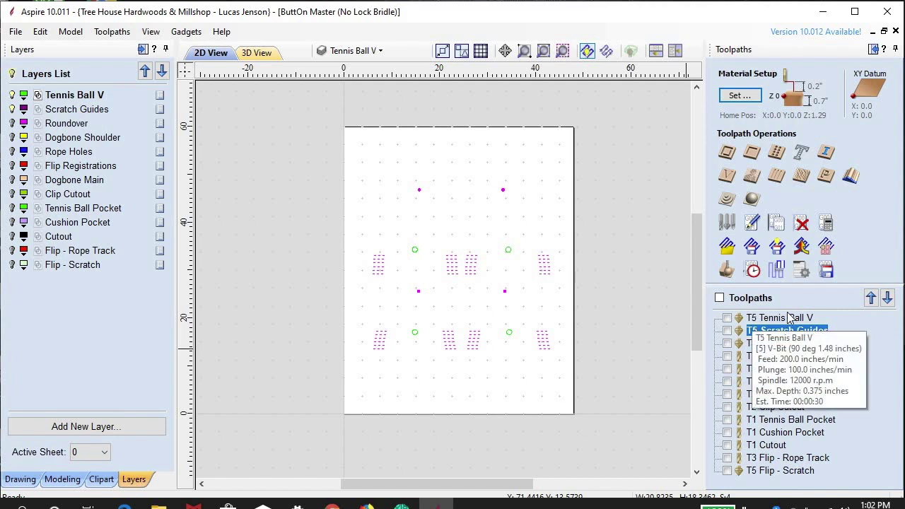
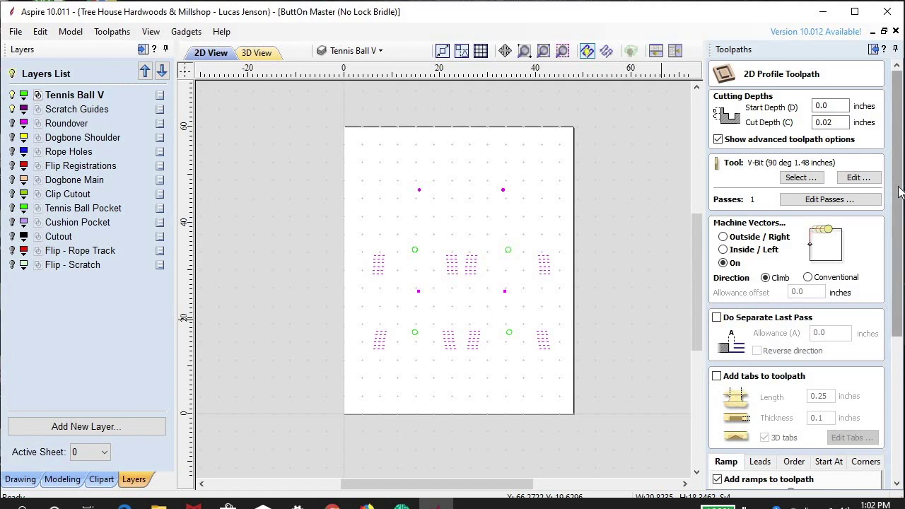
# Step: Review the T5 Scratch Guides profile settings from cutting depths to ramps and calculate the toolpath
pyautogui.scroll(-2, 900, 191)
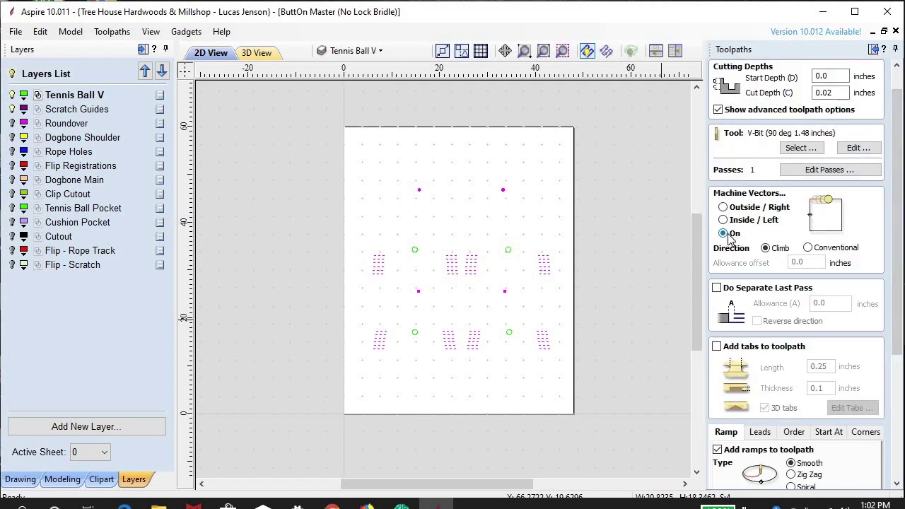
pyautogui.scroll(-4, 899, 216)
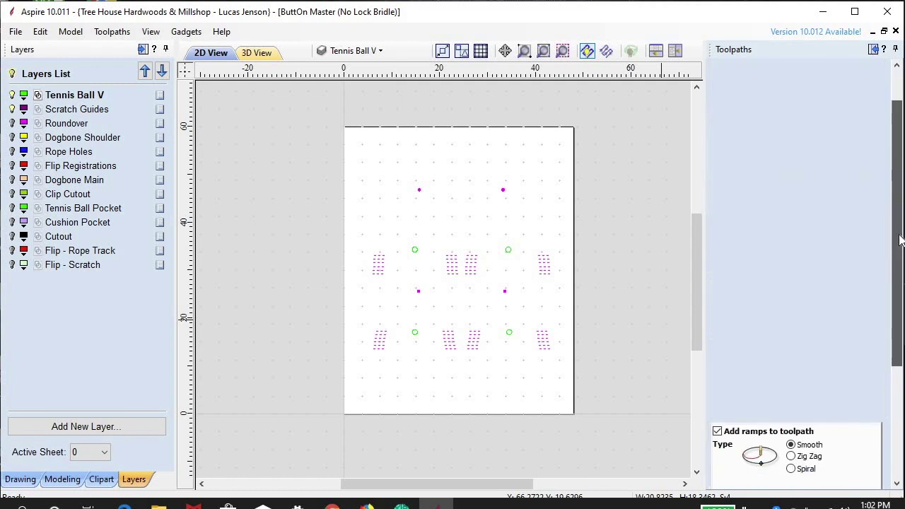
pyautogui.scroll(-2, 797, 283)
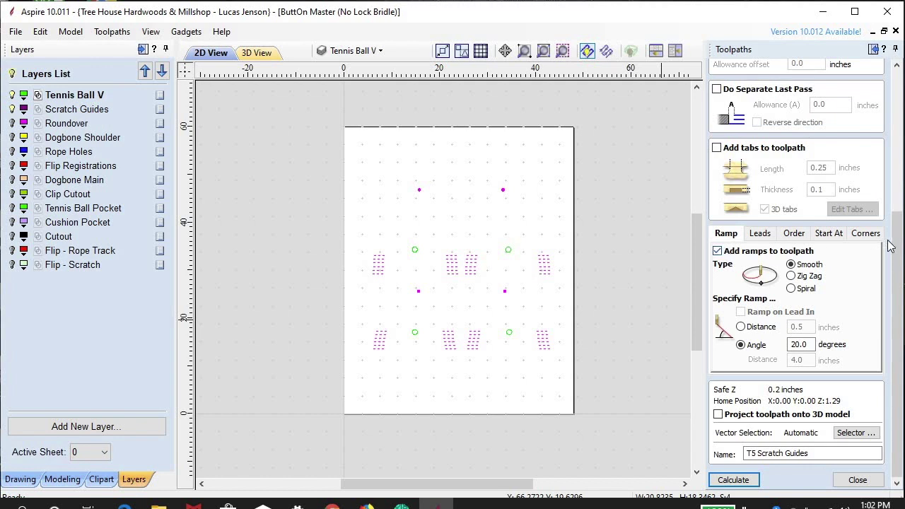
pyautogui.scroll(5, 898, 282)
pyautogui.scroll(-5, 897, 282)
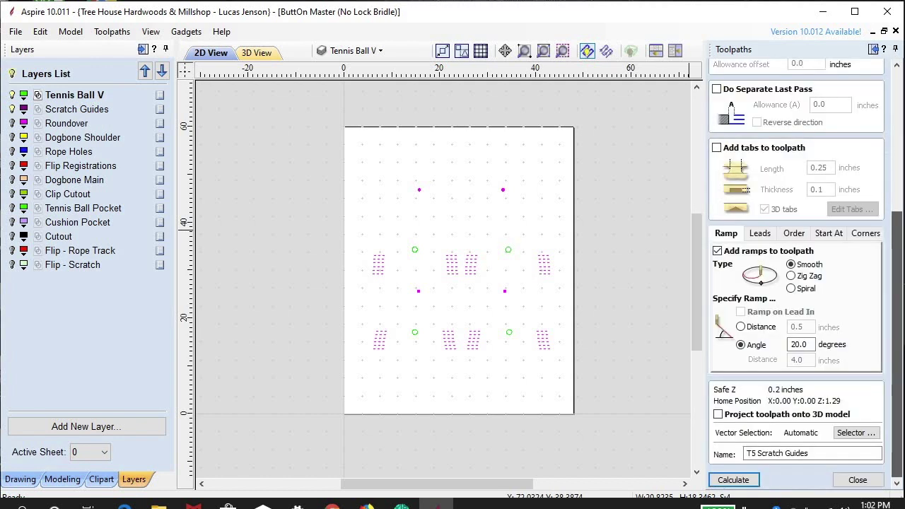
pyautogui.click(733, 480)
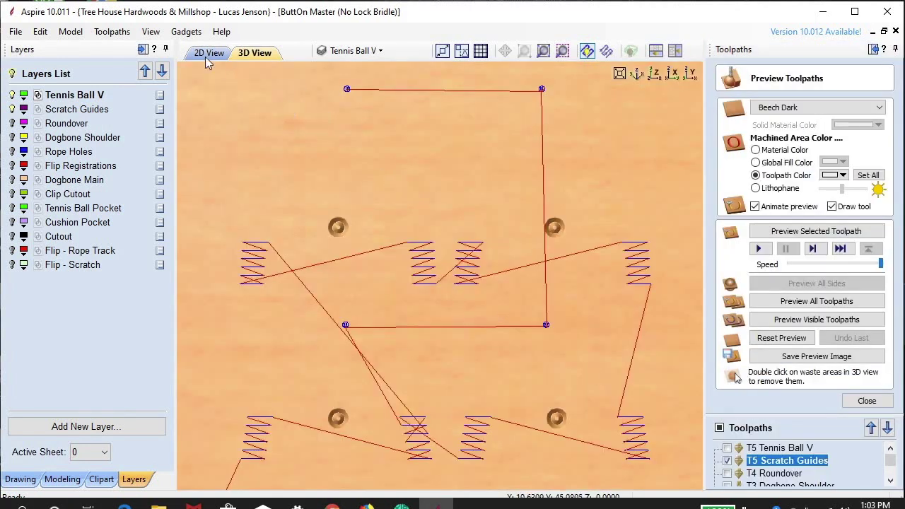
# Step: Reset the preview, simulate T5 Tennis Ball V and T5 Scratch Guides as visible toolpaths, and inspect the cuts on the sheet
pyautogui.click(795, 336)
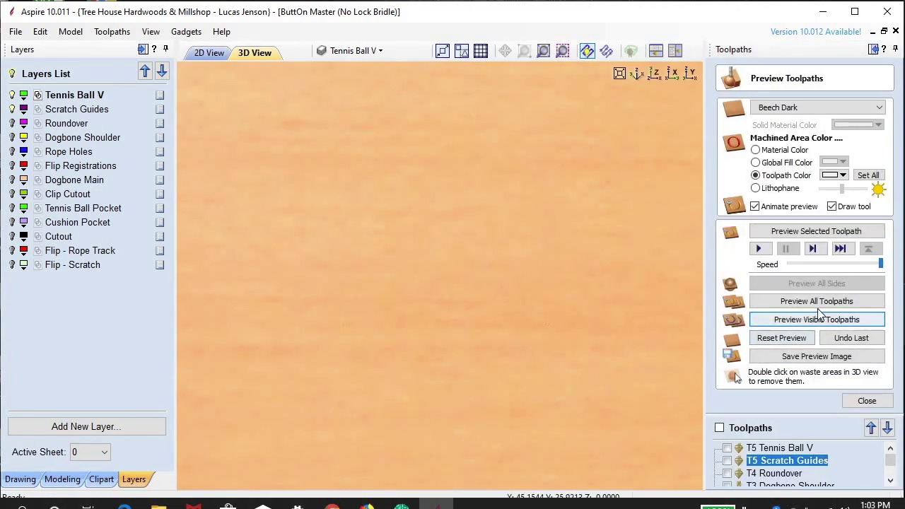
pyautogui.click(726, 460)
pyautogui.click(726, 447)
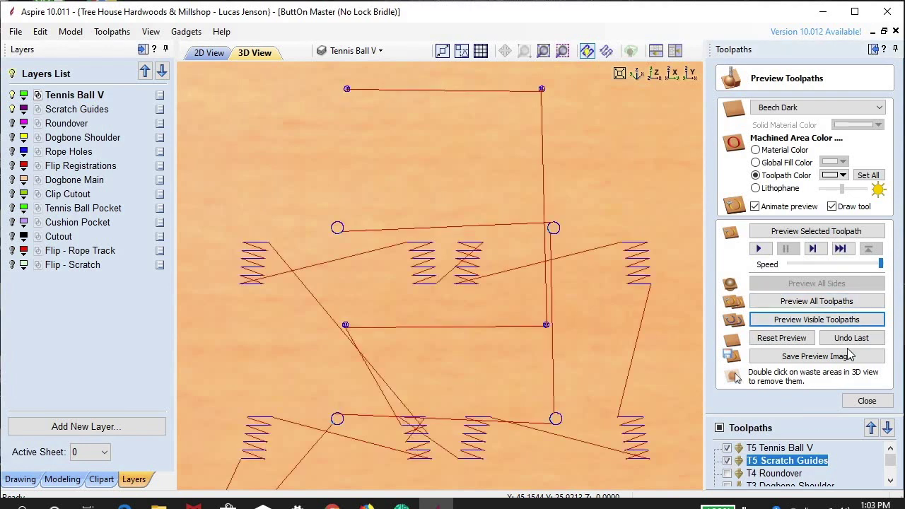
pyautogui.click(816, 320)
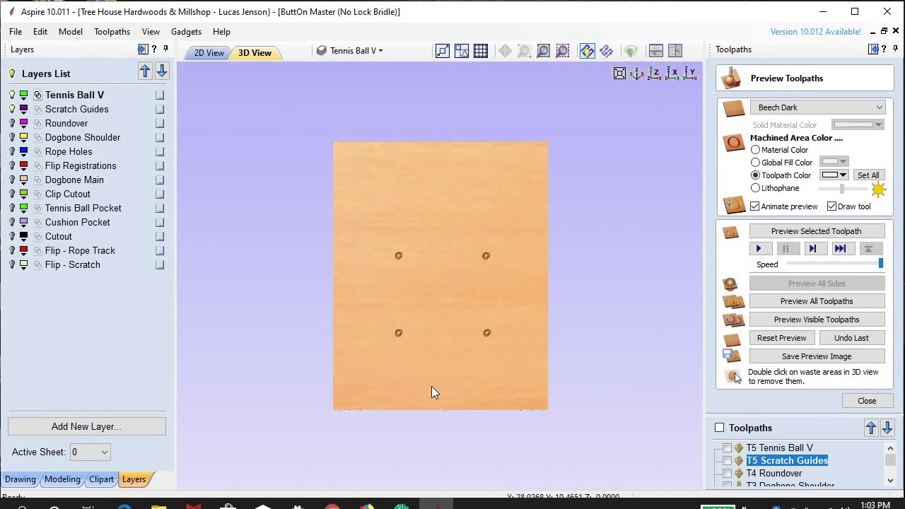
pyautogui.scroll(3, 434, 393)
pyautogui.scroll(-2, 375, 382)
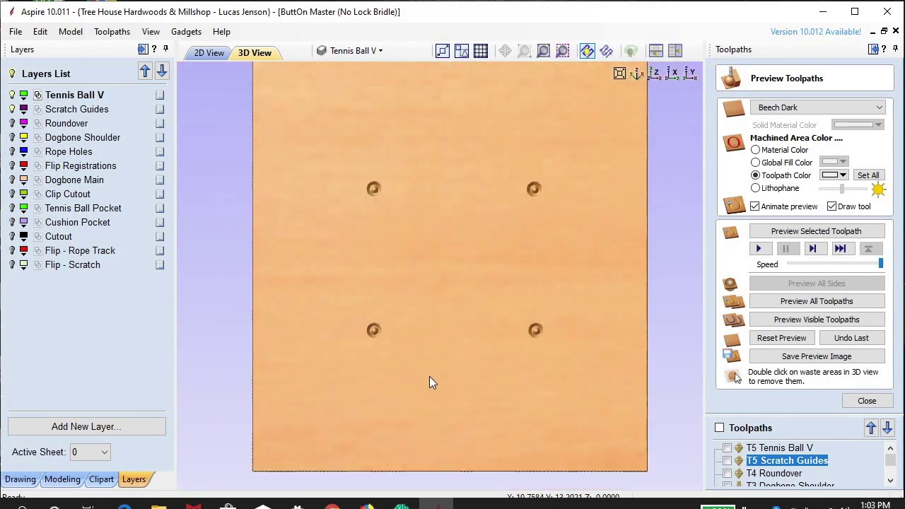
pyautogui.scroll(-2, 428, 376)
pyautogui.scroll(3, 446, 315)
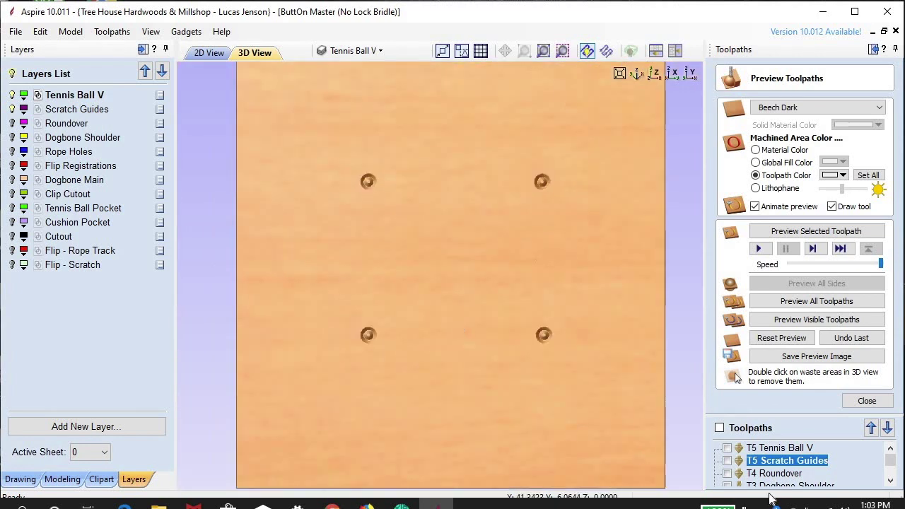
# Step: Display the T5 Scratch Guides and T5 Tennis Ball V toolpath lines and check their positions on the previewed material
pyautogui.click(727, 460)
pyautogui.scroll(3, 433, 364)
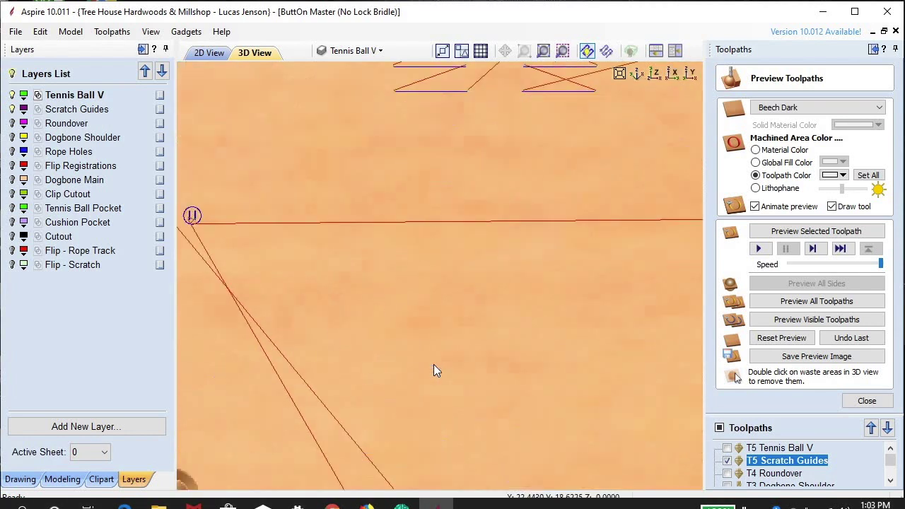
pyautogui.scroll(-2, 431, 355)
pyautogui.scroll(-2, 433, 347)
pyautogui.scroll(6, 282, 271)
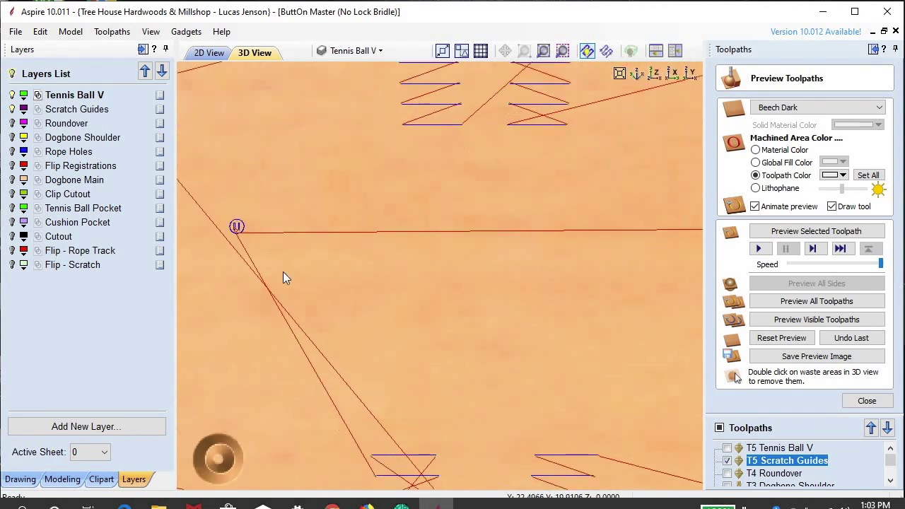
pyautogui.scroll(-6, 342, 235)
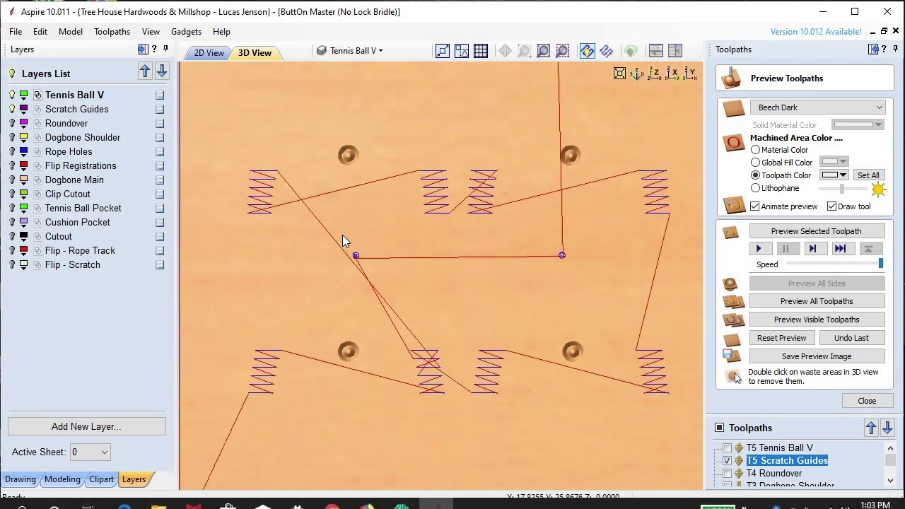
pyautogui.click(727, 447)
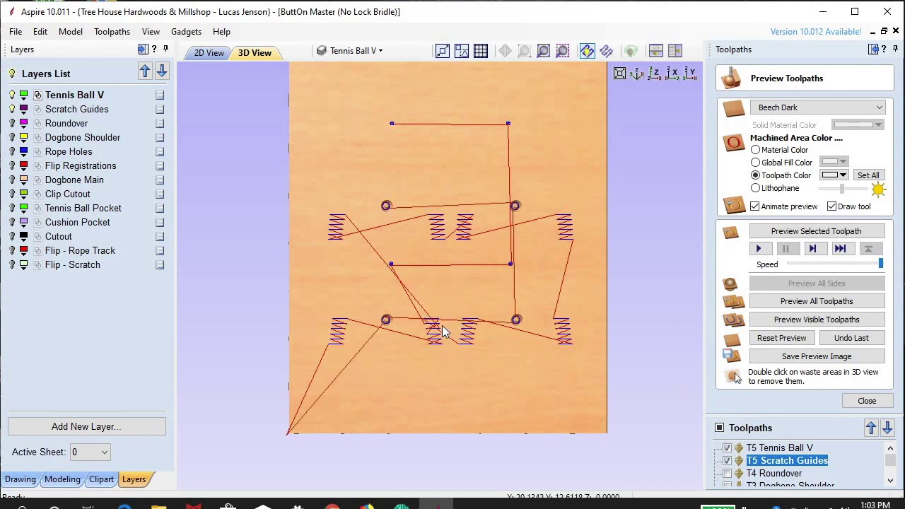
pyautogui.scroll(2, 442, 332)
pyautogui.scroll(-1, 332, 194)
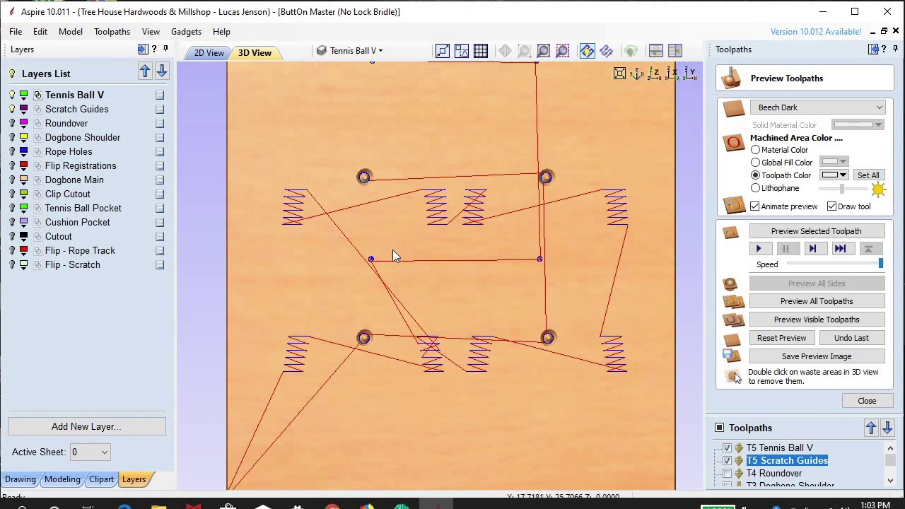
# Step: Try a different cut depth for the T5 Scratch Guides toolpath and recalculate it
pyautogui.moveTo(394, 254); pyautogui.dragTo(637, 323)
pyautogui.click(867, 401)
pyautogui.doubleClick(787, 341)
pyautogui.click(828, 123)
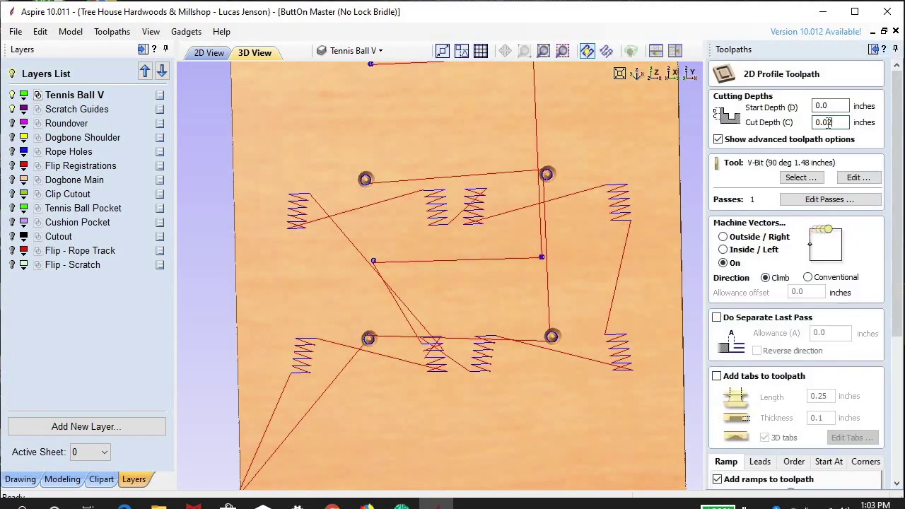
pyautogui.moveTo(894, 164); pyautogui.dragTo(895, 311)
pyautogui.click(733, 479)
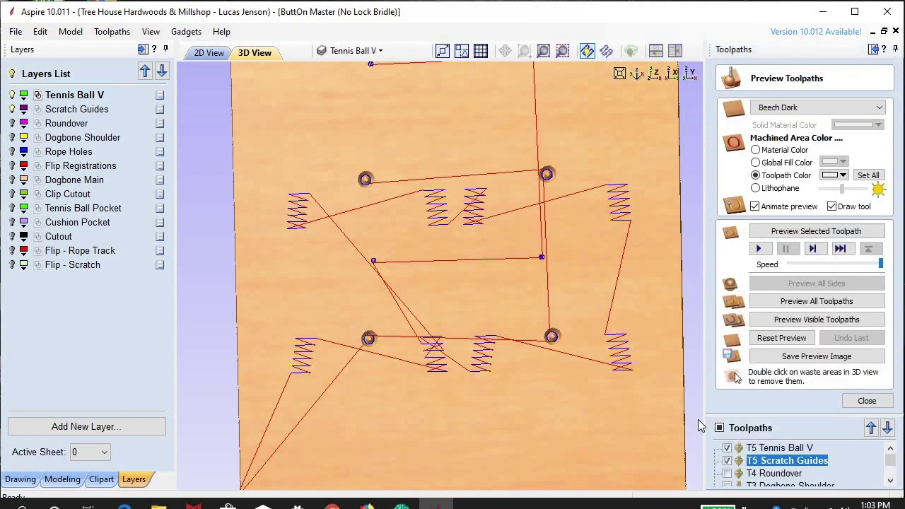
# Step: Preview the visible toolpaths on reset material and inspect the scratch lines from a tilted angle
pyautogui.click(795, 338)
pyautogui.click(816, 319)
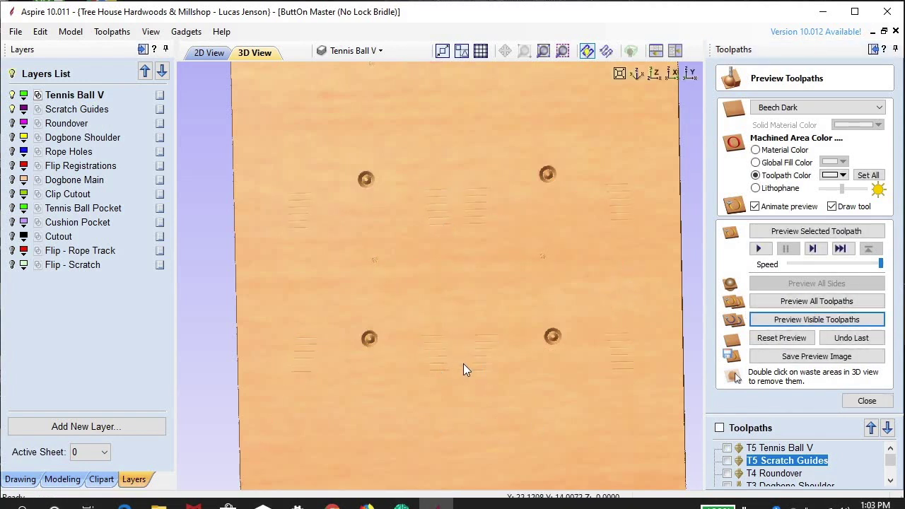
pyautogui.moveTo(424, 337); pyautogui.dragTo(399, 278)
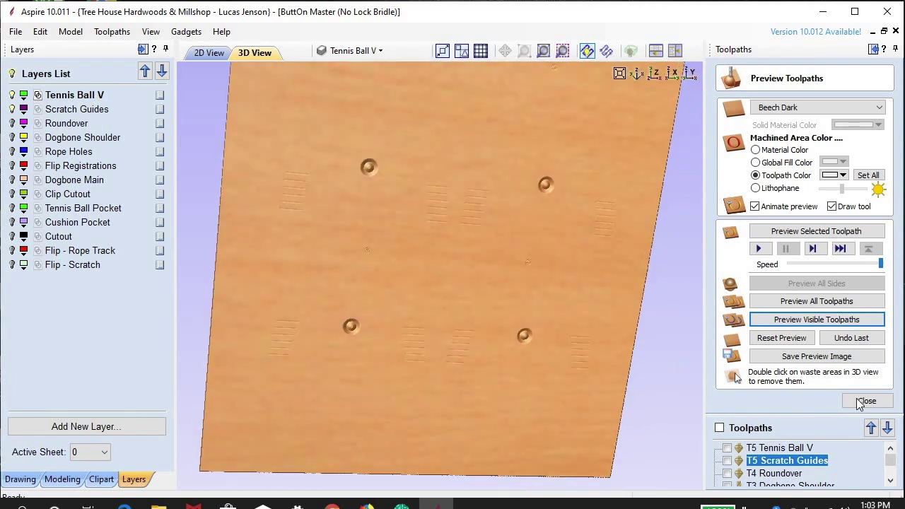
# Step: Set the T5 Scratch Guides cut depth to 0.02 inches, recalculate the toolpath, and return to the 2D view
pyautogui.click(859, 401)
pyautogui.doubleClick(803, 343)
pyautogui.click(829, 123)
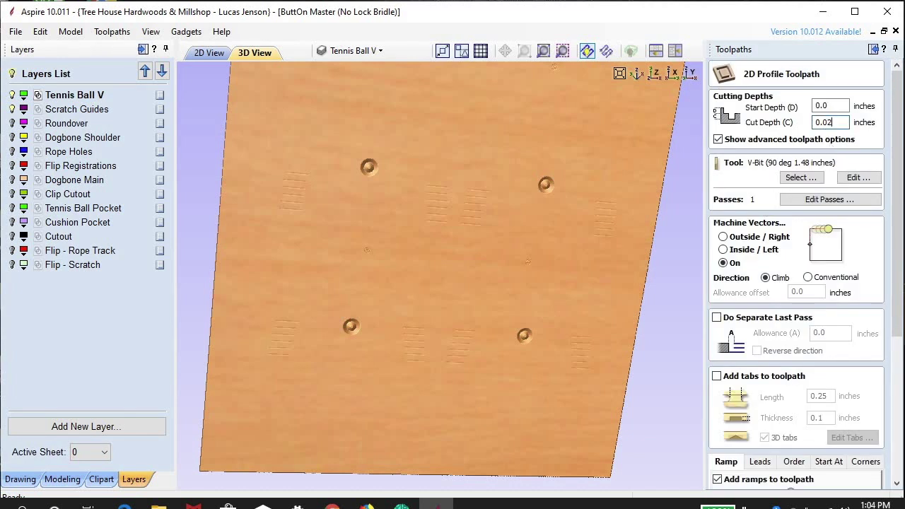
pyautogui.scroll(-5, 843, 418)
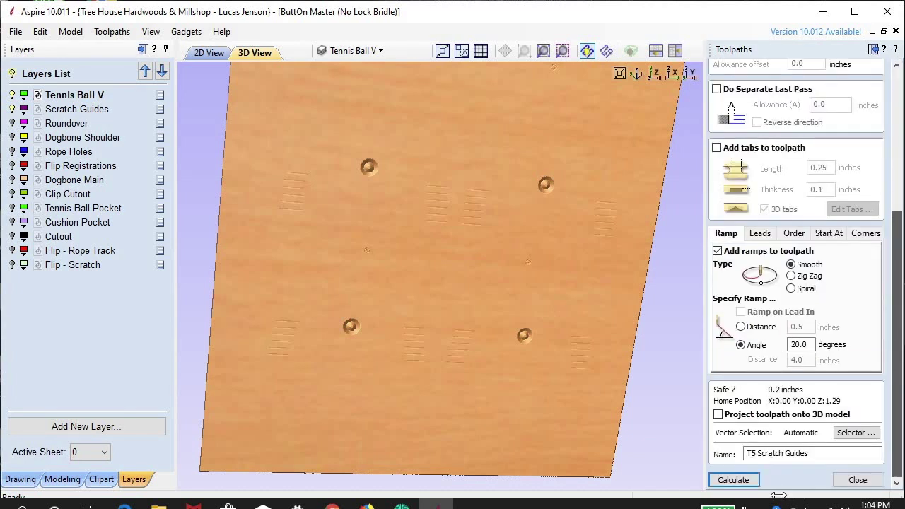
pyautogui.click(753, 480)
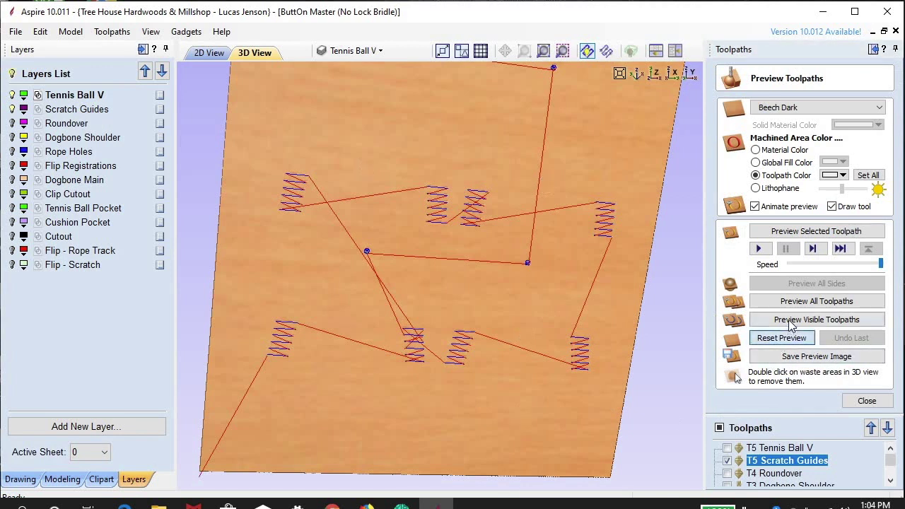
pyautogui.click(866, 401)
pyautogui.click(210, 53)
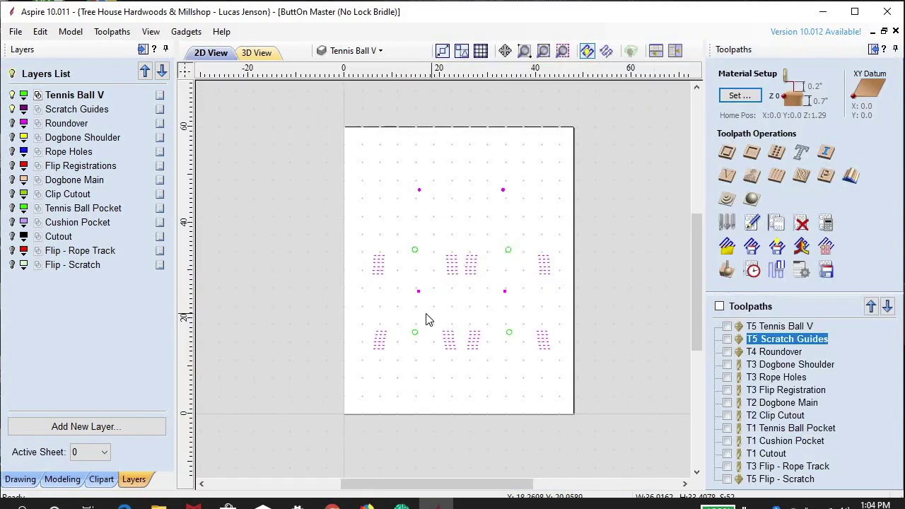
# Step: Show the Roundover layer and examine its circles around the tennis ball positions in the 2D view
pyautogui.scroll(2, 414, 283)
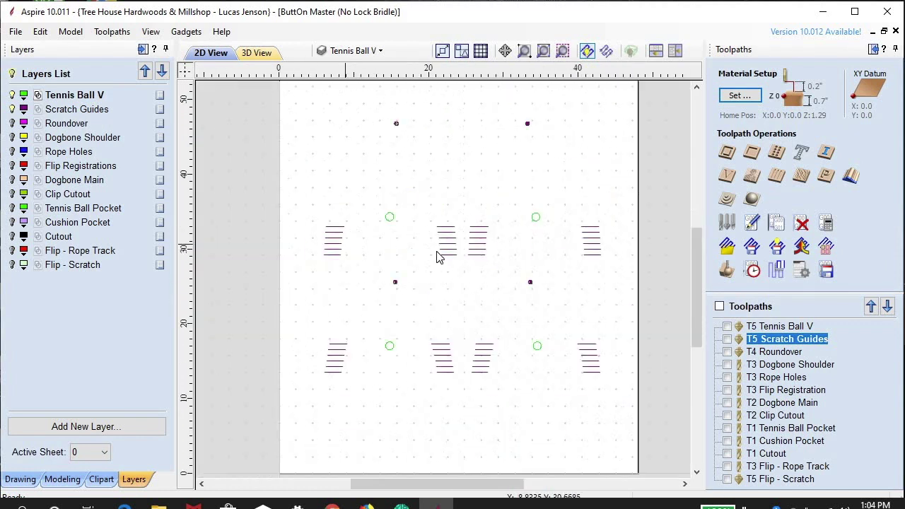
pyautogui.scroll(-2, 383, 250)
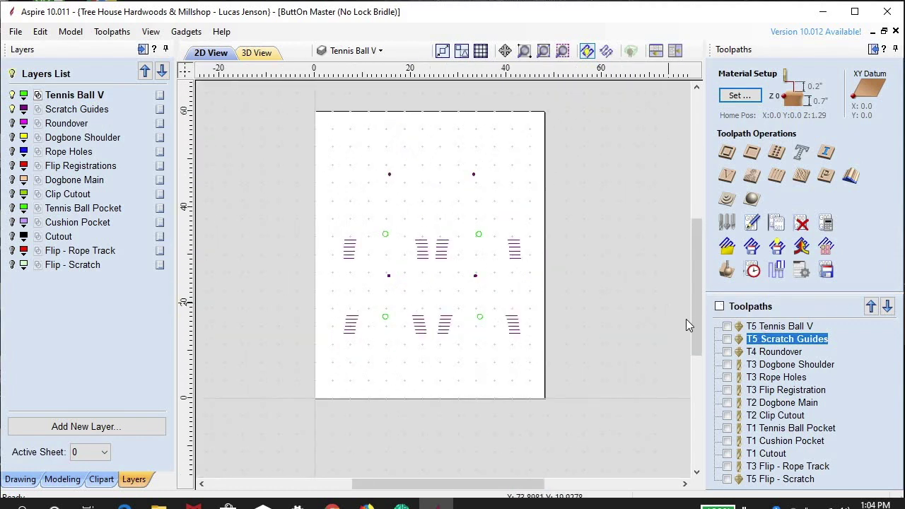
pyautogui.click(12, 123)
pyautogui.scroll(1, 394, 313)
pyautogui.scroll(4, 382, 253)
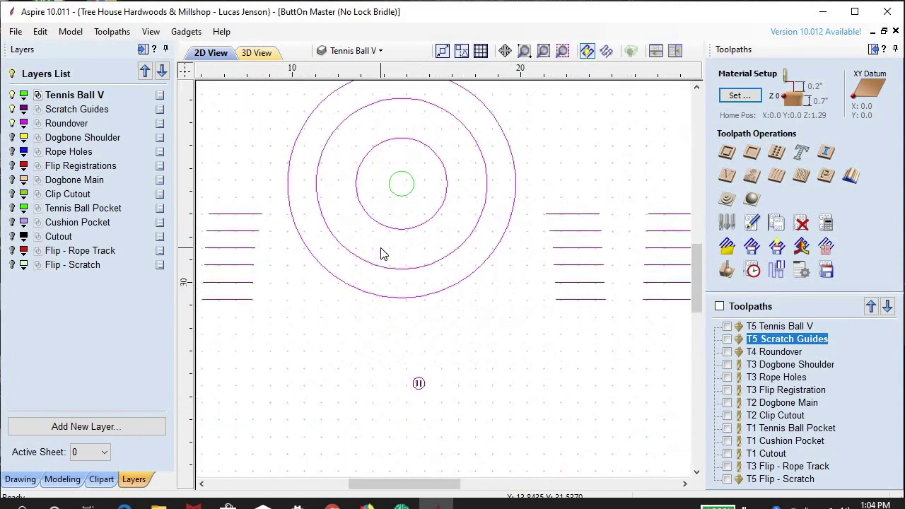
pyautogui.scroll(-2, 403, 283)
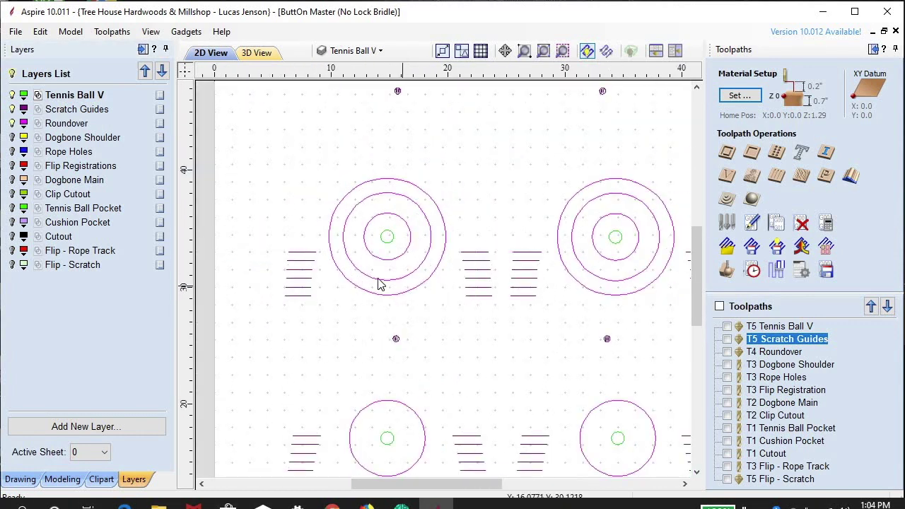
pyautogui.scroll(-1, 365, 248)
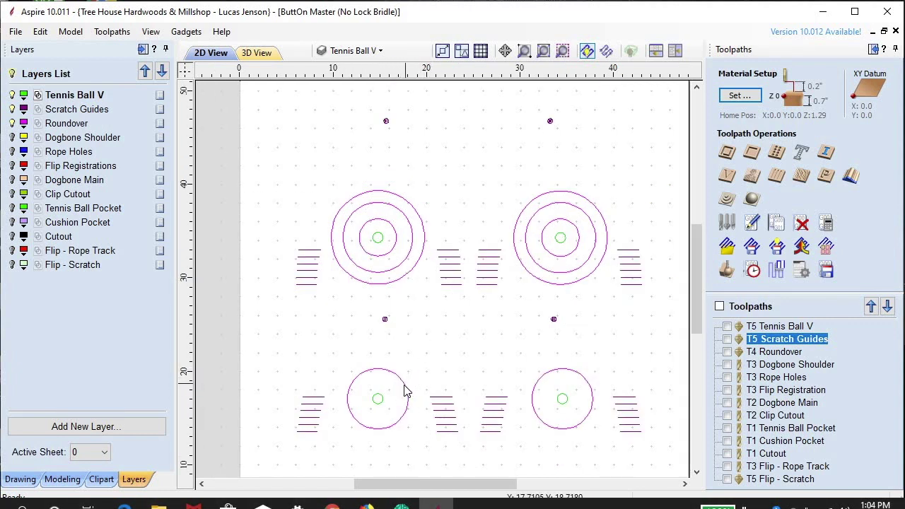
# Step: Open the T4 Roundover toolpath, review its depth, tool and ramp settings, and recalculate it
pyautogui.doubleClick(785, 351)
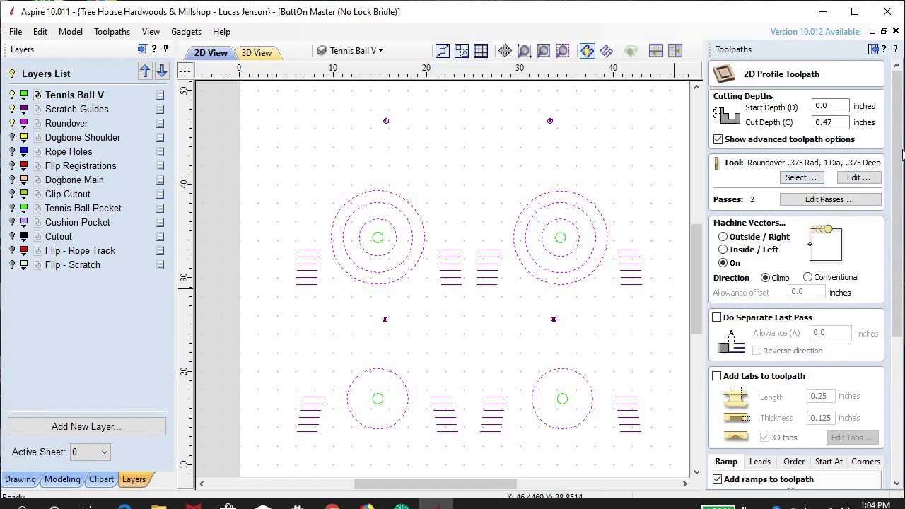
pyautogui.moveTo(897, 154); pyautogui.dragTo(897, 294)
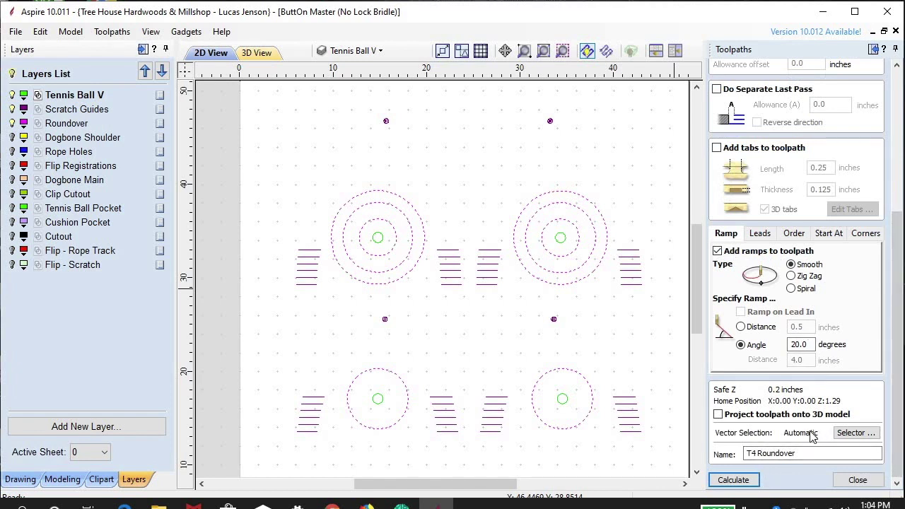
pyautogui.moveTo(901, 380); pyautogui.dragTo(897, 306)
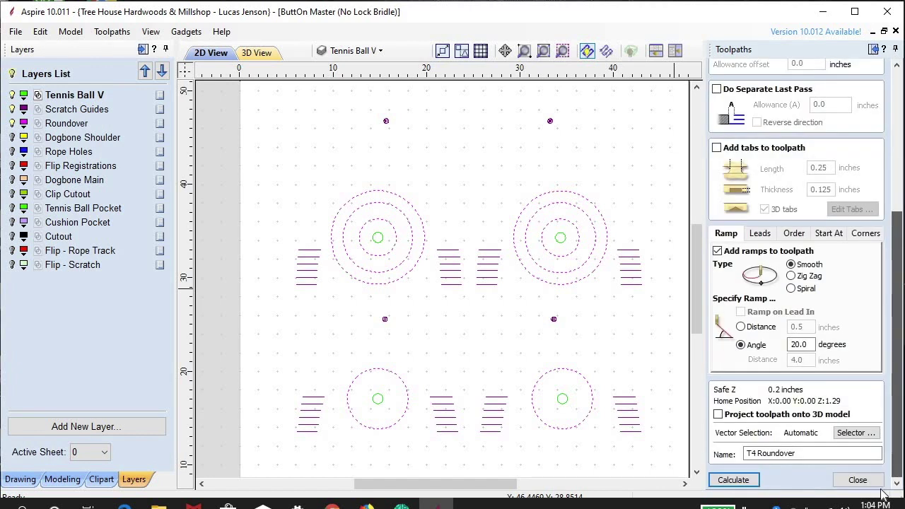
pyautogui.click(753, 454)
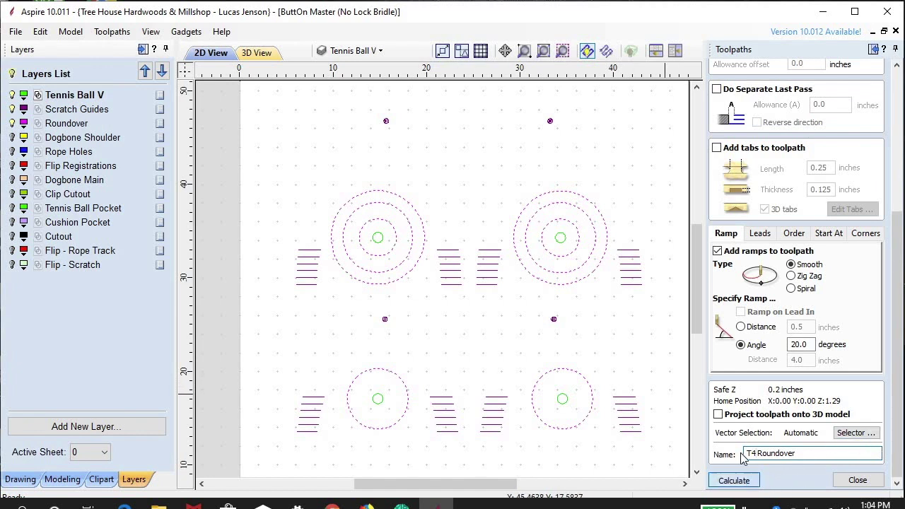
pyautogui.click(733, 480)
# Step: Preview the T4 Roundover toolpath together with T5 Scratch Guides and T5 Tennis Ball V, and hide the toolpath lines to inspect the cuts
pyautogui.click(784, 319)
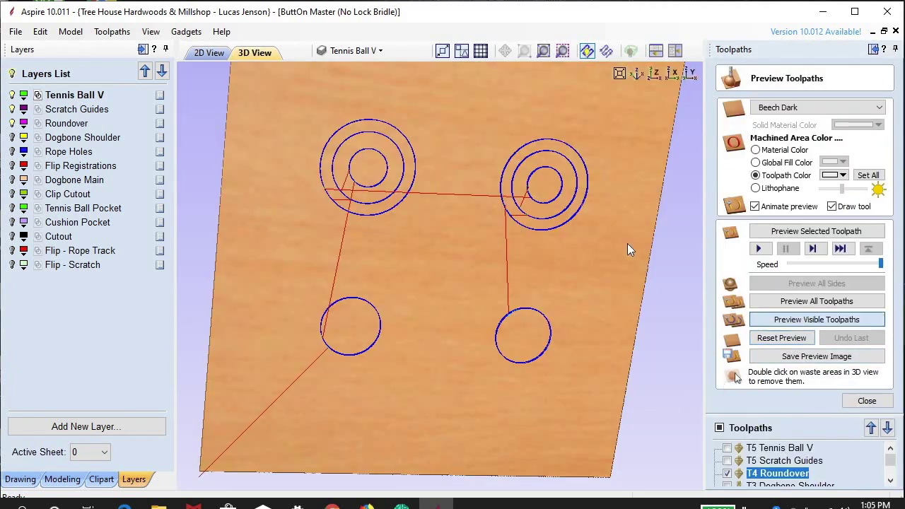
pyautogui.click(727, 460)
pyautogui.click(726, 447)
pyautogui.click(727, 474)
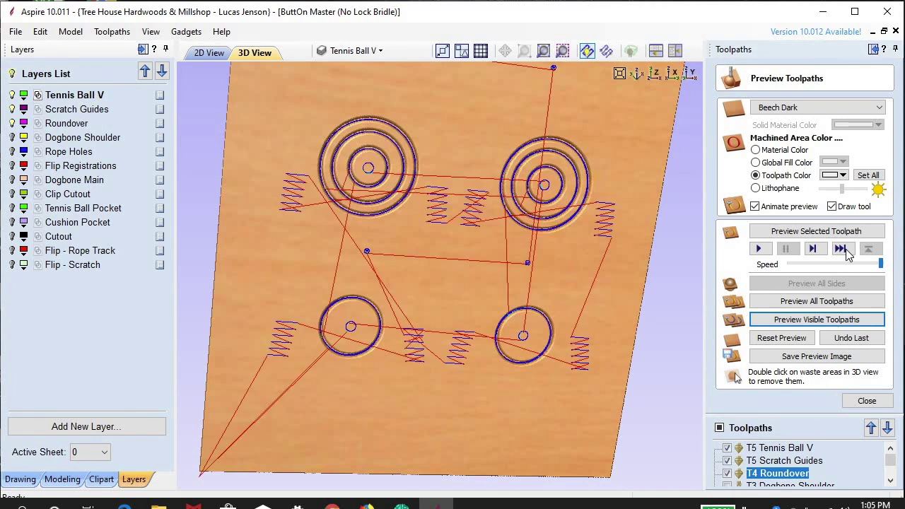
pyautogui.click(890, 480)
pyautogui.click(890, 480)
pyautogui.click(890, 452)
pyautogui.click(890, 452)
pyautogui.click(795, 325)
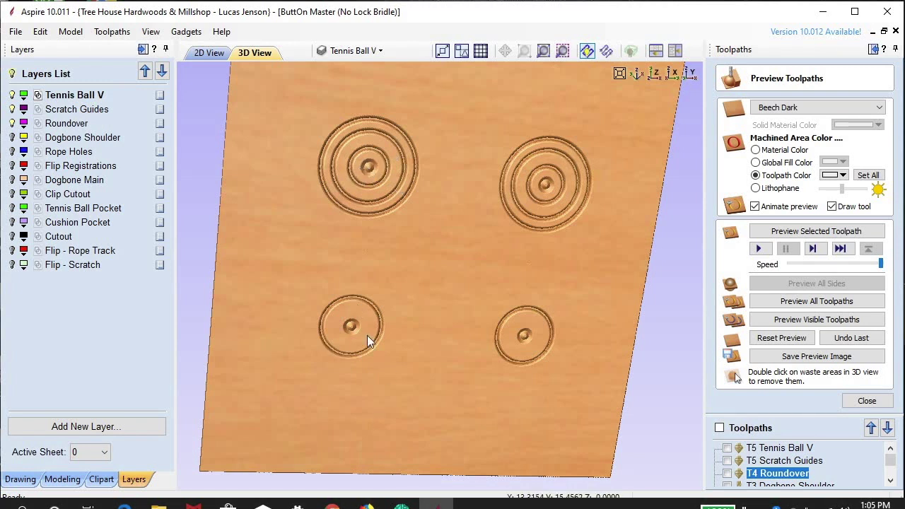
# Step: Close the preview, return to the 2D view, and show the Dogbone Shoulder layer to examine its outlines inside the lower circles
pyautogui.click(867, 400)
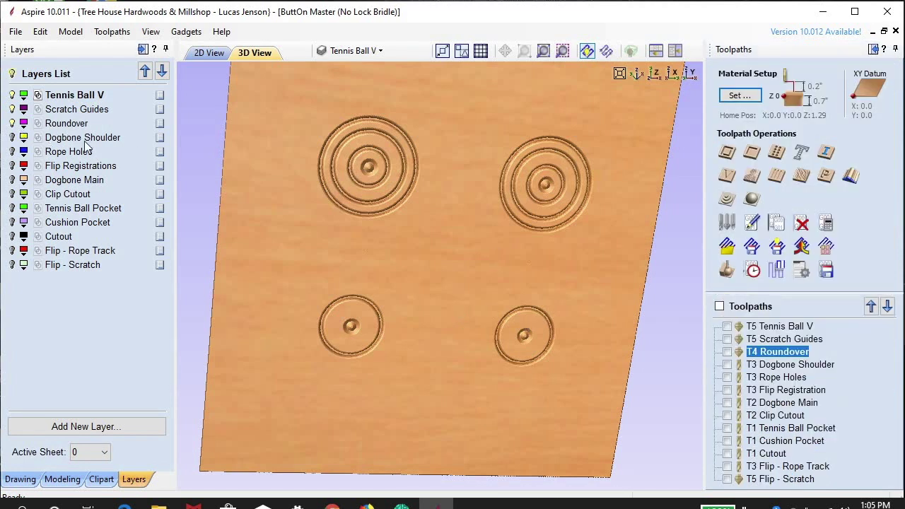
pyautogui.click(212, 53)
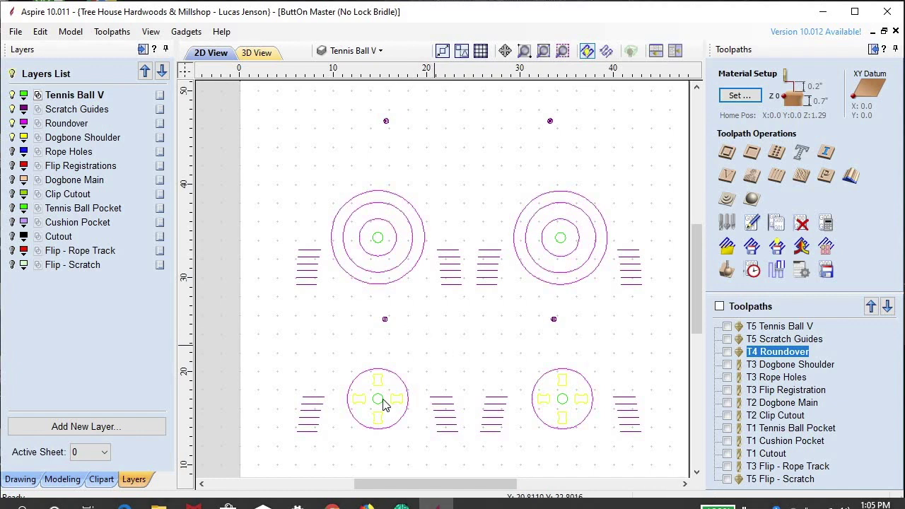
pyautogui.scroll(3, 368, 417)
pyautogui.scroll(3, 349, 337)
pyautogui.scroll(-2, 355, 331)
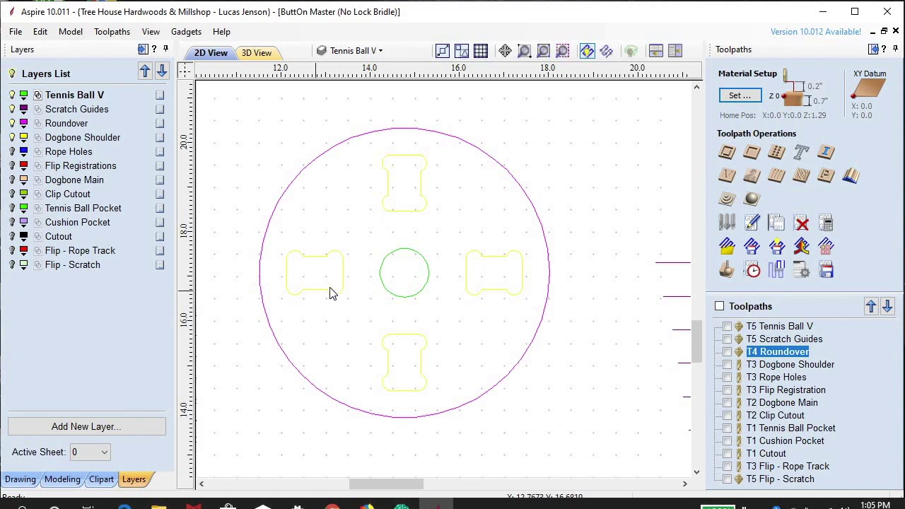
pyautogui.scroll(-1, 325, 309)
pyautogui.scroll(-2, 434, 290)
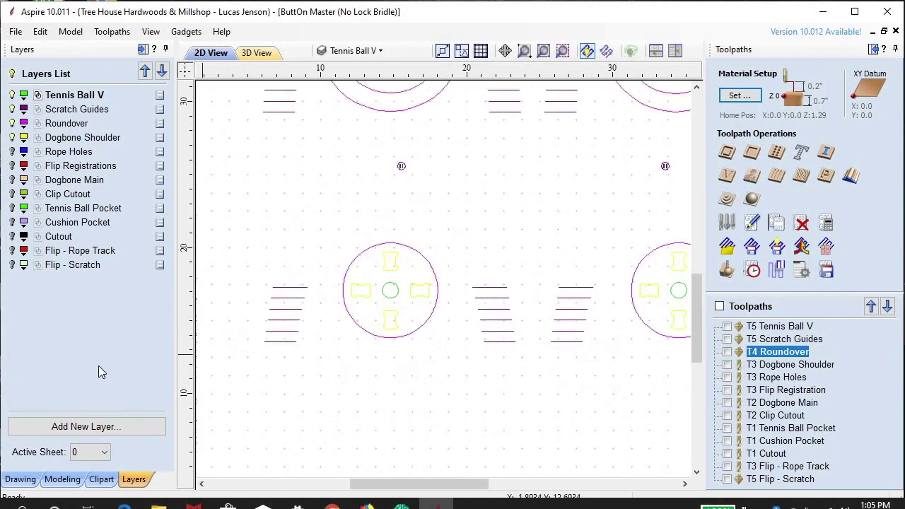
# Step: Show the Cutout and Dogbone Main layers and examine the dogbone corners on the slots and the leg cutouts up close
pyautogui.click(20, 482)
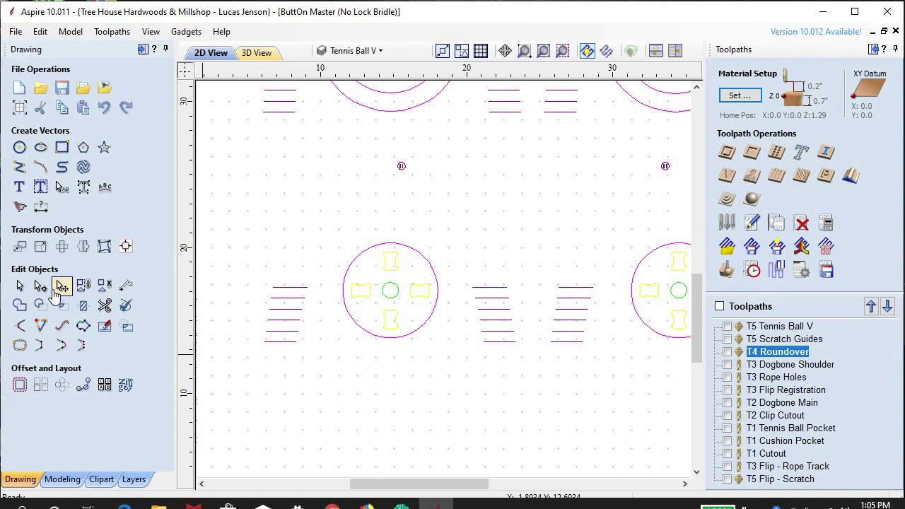
pyautogui.click(135, 479)
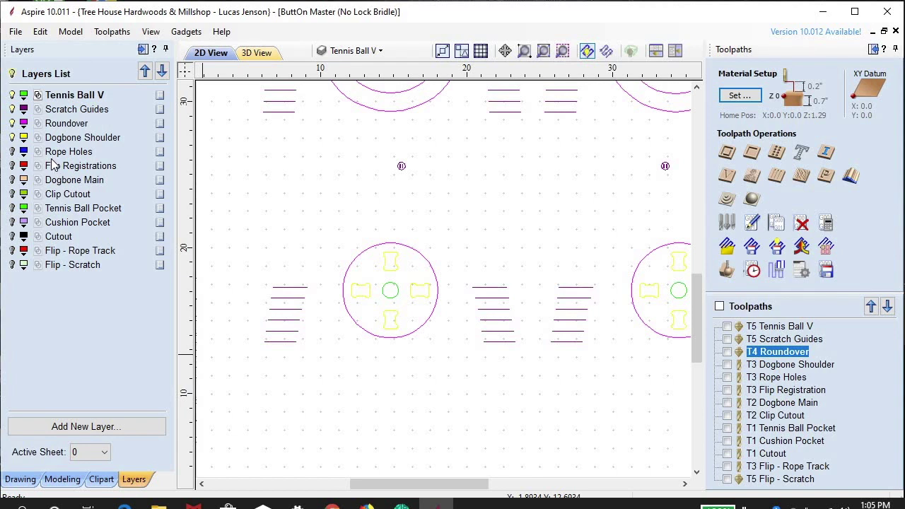
pyautogui.click(12, 236)
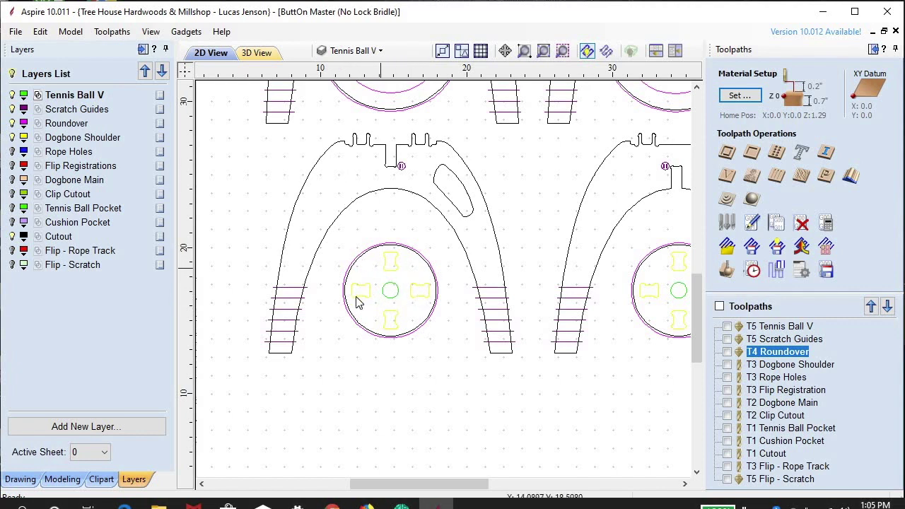
pyautogui.scroll(5, 364, 294)
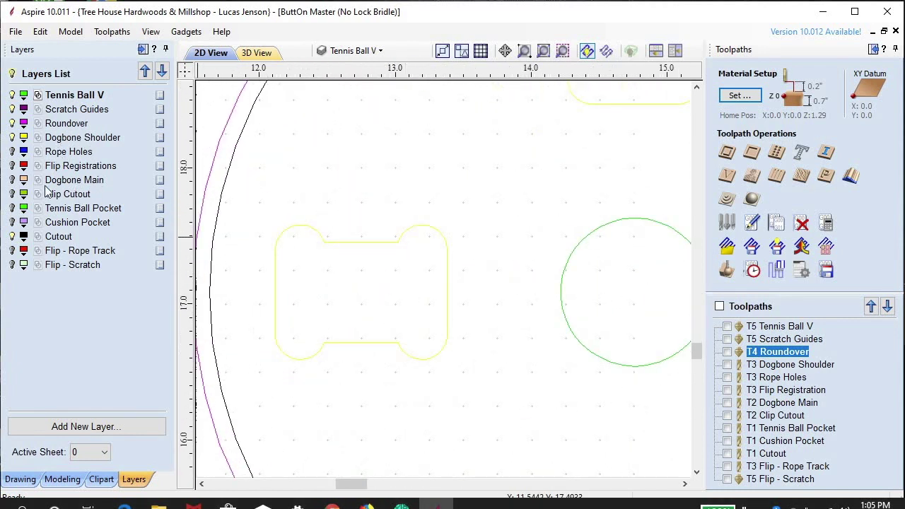
pyautogui.click(12, 180)
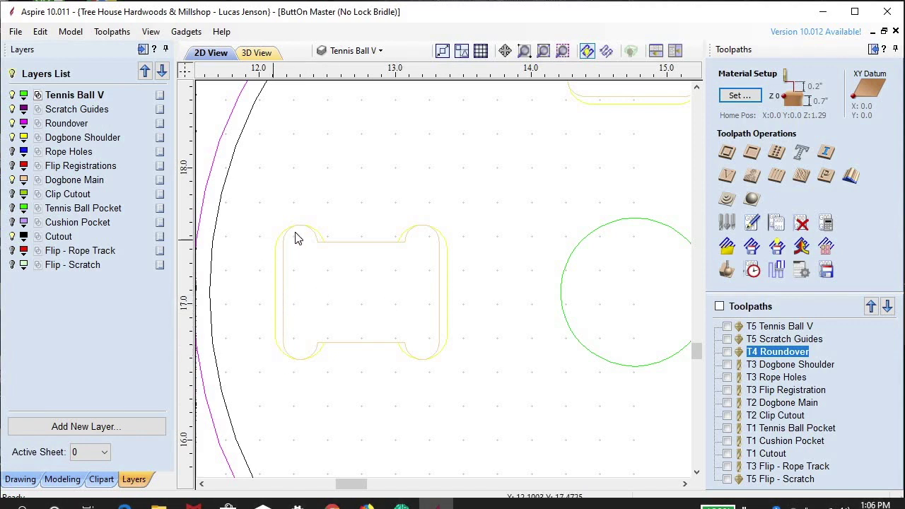
pyautogui.scroll(-5, 327, 332)
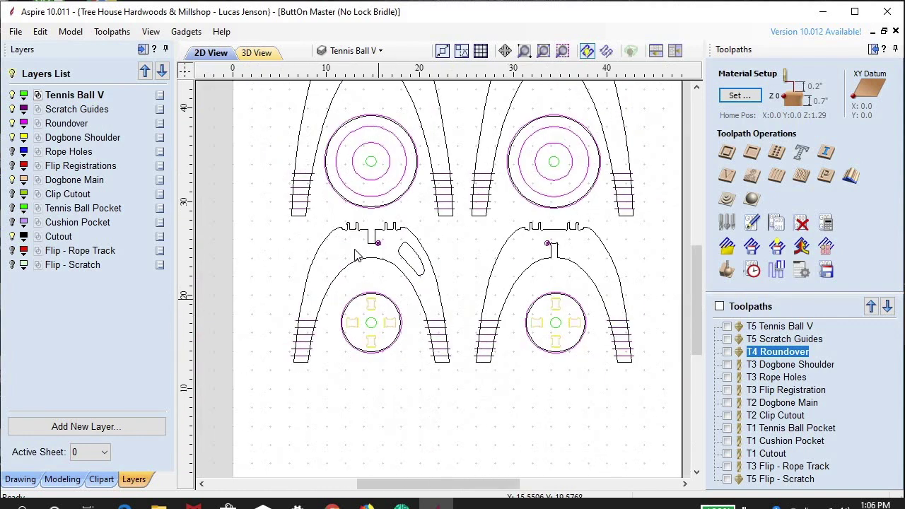
pyautogui.scroll(10, 346, 225)
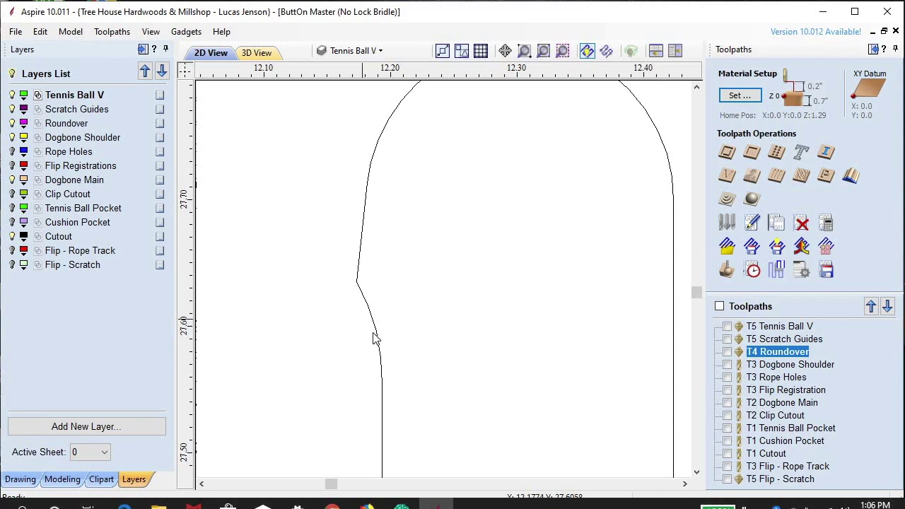
pyautogui.scroll(-8, 359, 250)
pyautogui.scroll(-4, 356, 316)
pyautogui.scroll(-6, 452, 332)
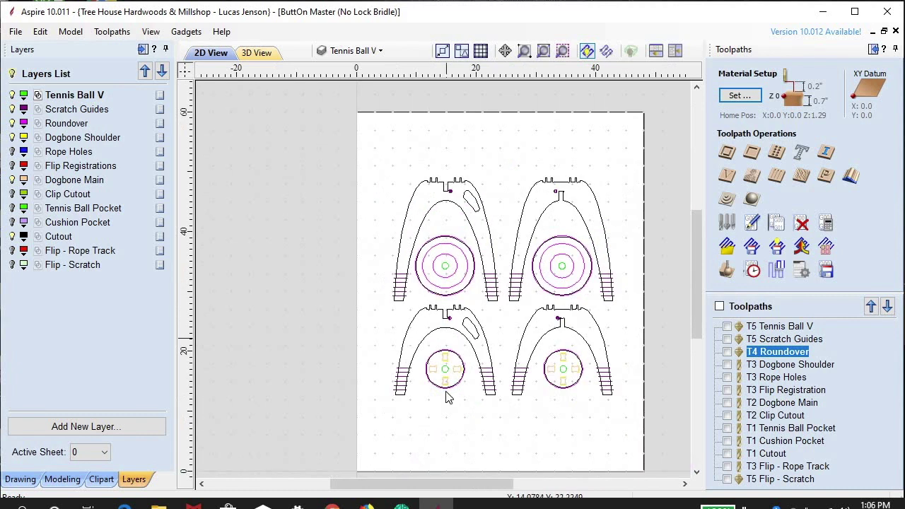
# Step: Hide the Cutout and Dogbone Main layers and examine the Dogbone Shoulder outlines around the tennis ball circle
pyautogui.scroll(8, 442, 291)
pyautogui.click(19, 236)
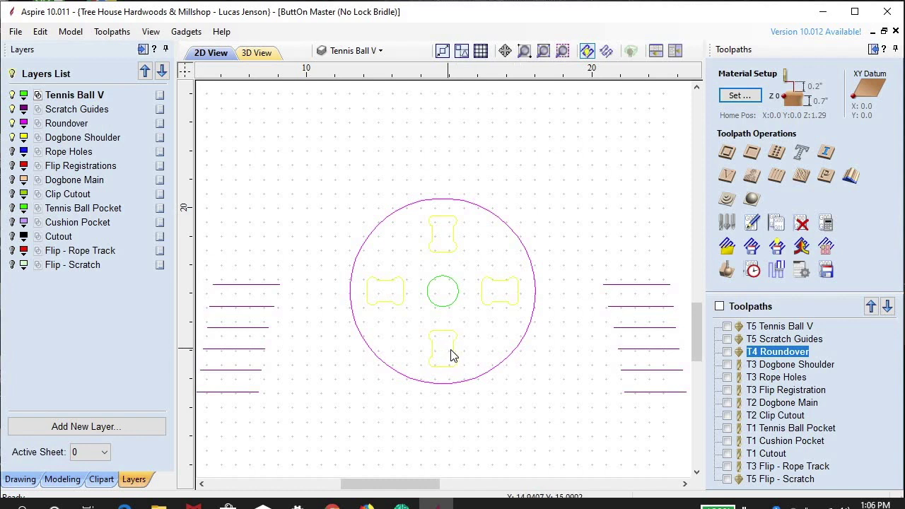
pyautogui.scroll(3, 451, 355)
pyautogui.scroll(-3, 424, 323)
pyautogui.scroll(3, 353, 281)
pyautogui.scroll(-6, 339, 250)
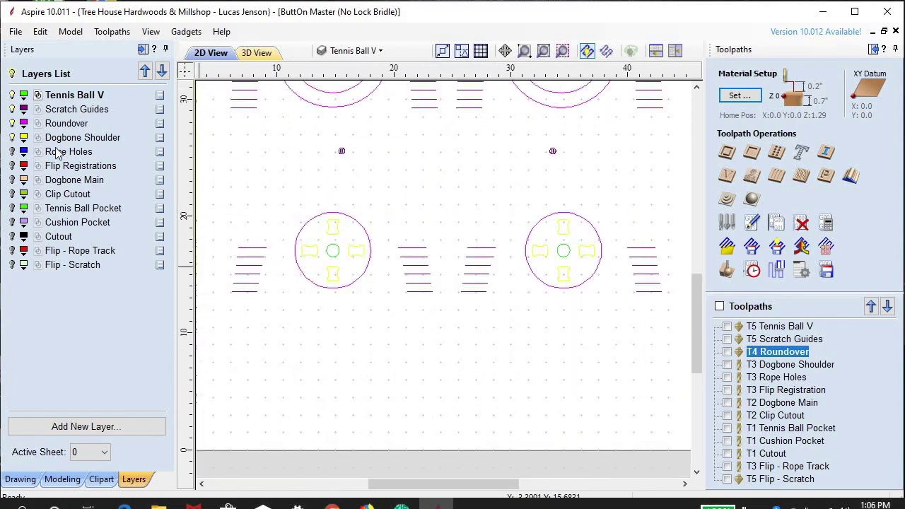
# Step: Open the T3 Dogbone Shoulder toolpath for editing and clear the vector selection in the 2D view
pyautogui.moveTo(779, 365)
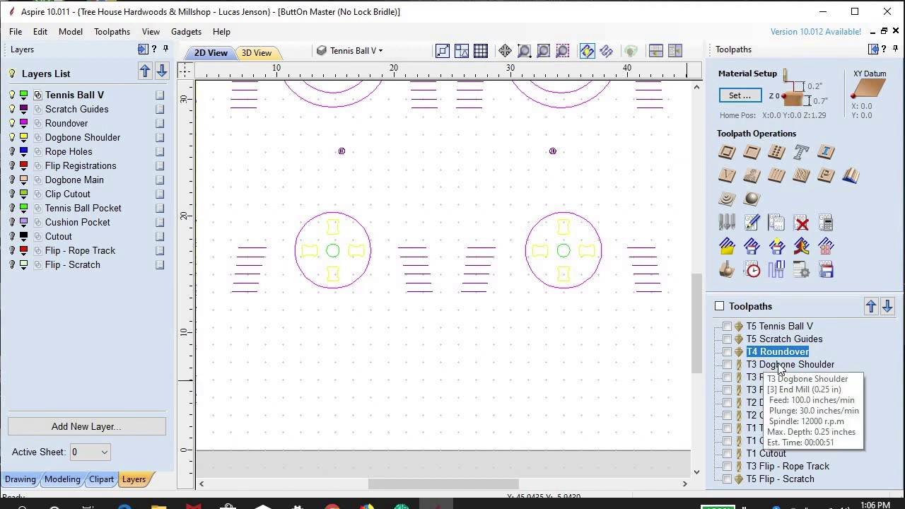
pyautogui.doubleClick(778, 364)
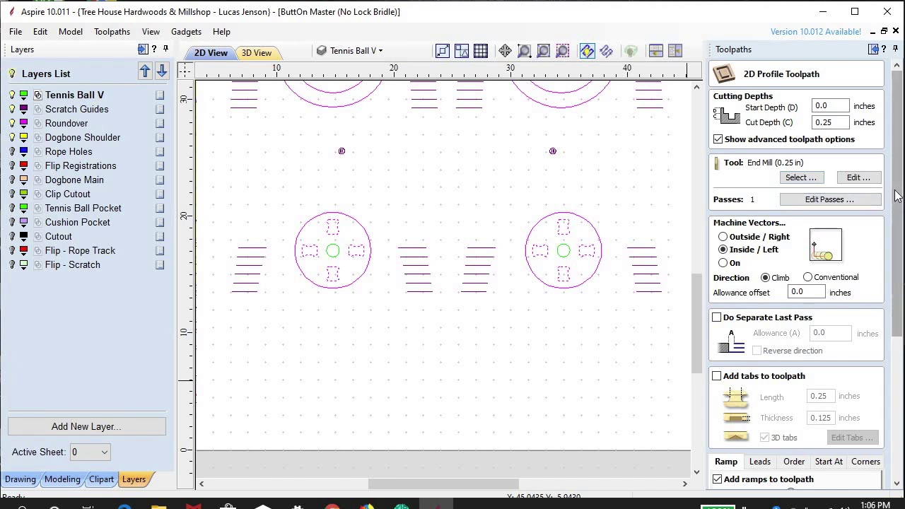
pyautogui.scroll(-1, 896, 200)
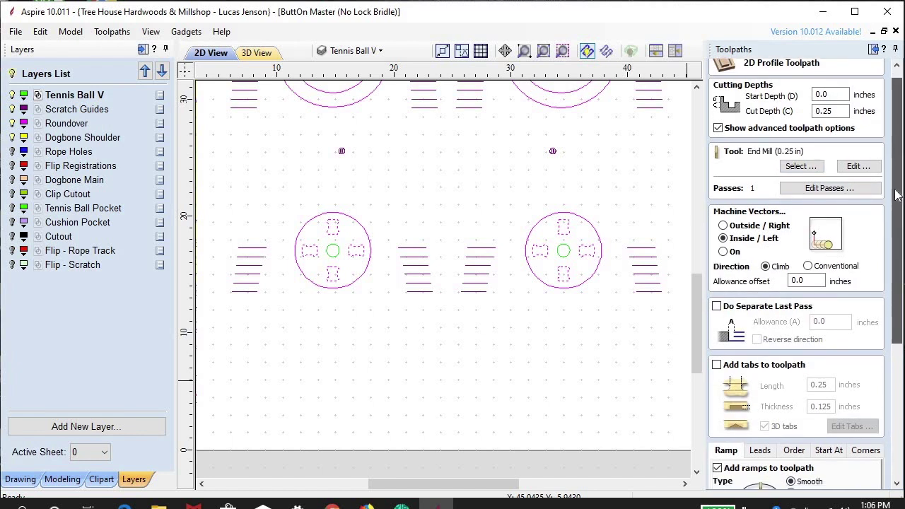
pyautogui.scroll(1, 896, 200)
pyautogui.click(335, 288)
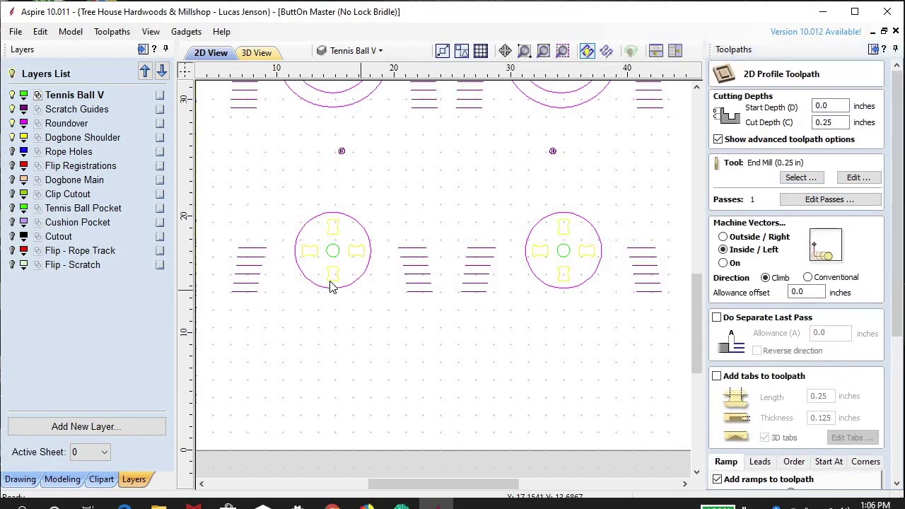
# Step: Examine the four dogbone shoulder outlines inside the lower circle from several zoom levels
pyautogui.scroll(3, 333, 269)
pyautogui.scroll(-1, 376, 261)
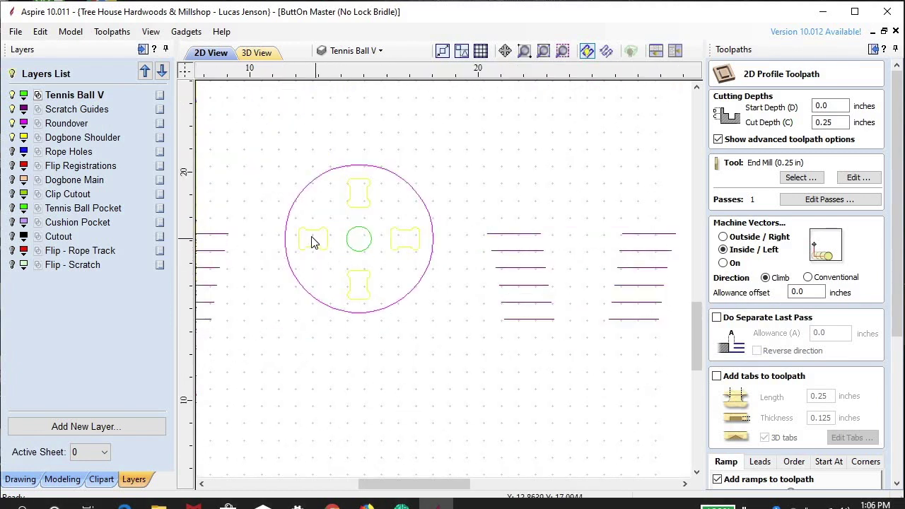
pyautogui.scroll(3, 314, 242)
pyautogui.scroll(-6, 417, 289)
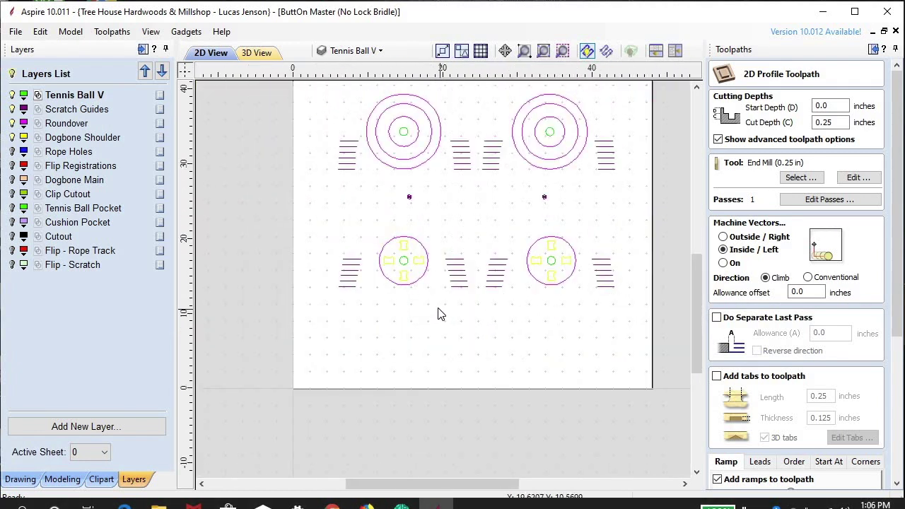
pyautogui.scroll(5, 398, 299)
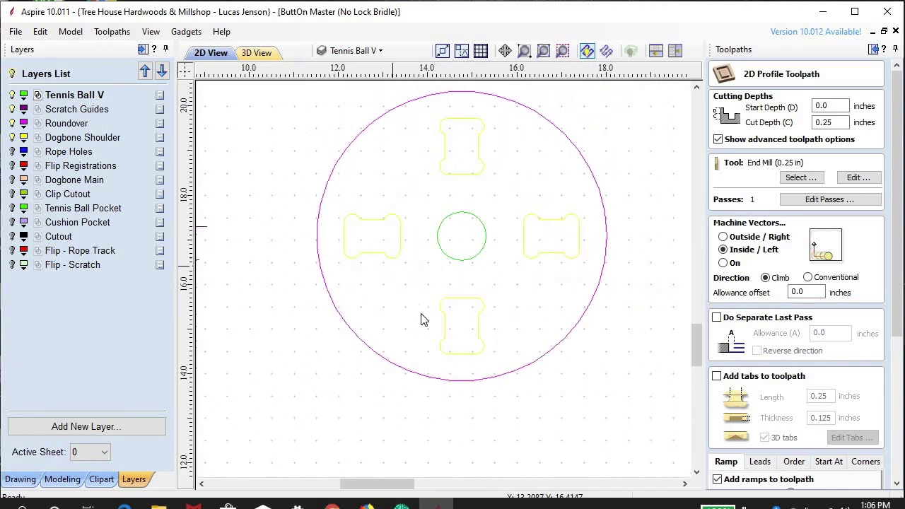
pyautogui.scroll(-3, 403, 277)
pyautogui.scroll(3, 406, 283)
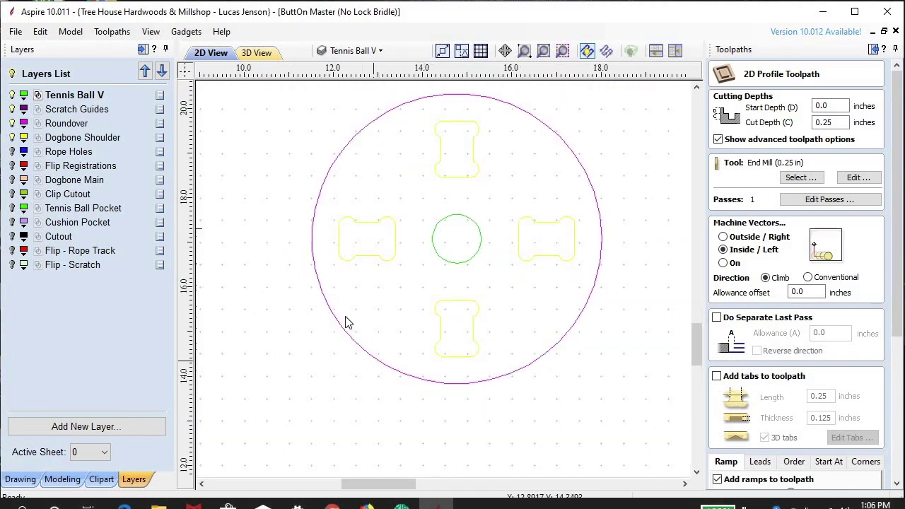
pyautogui.scroll(-3, 434, 363)
pyautogui.scroll(2, 460, 332)
pyautogui.scroll(3, 531, 257)
pyautogui.scroll(-3, 531, 351)
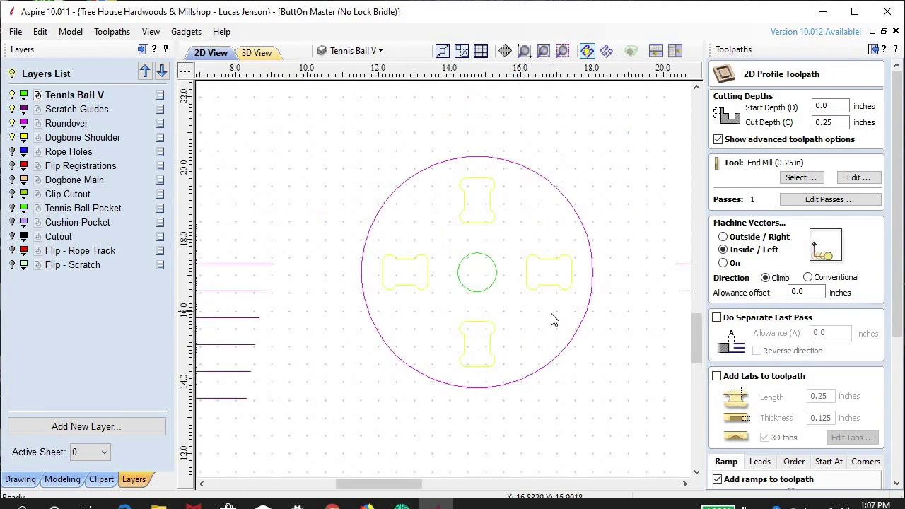
pyautogui.scroll(2, 554, 319)
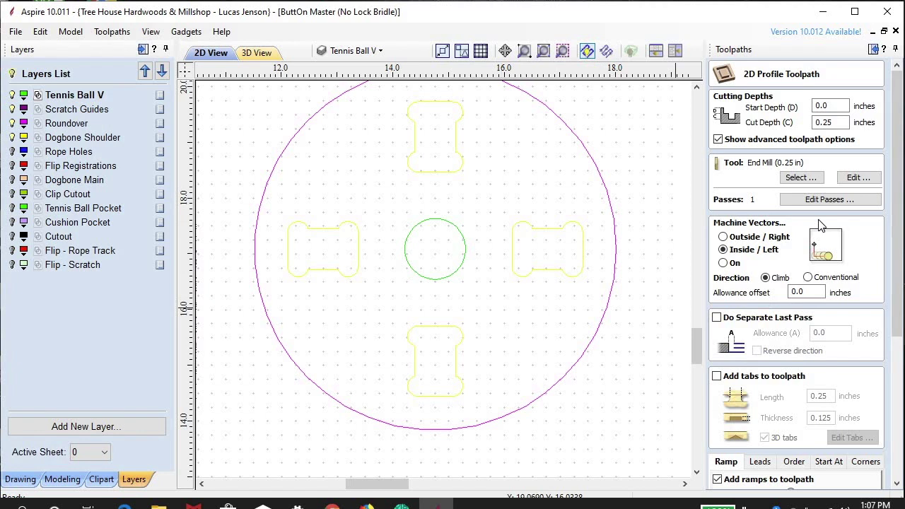
# Step: Review the cutting depths, tool, machining side and ramp settings of the T3 Dogbone Shoulder toolpath
pyautogui.scroll(-1, 902, 263)
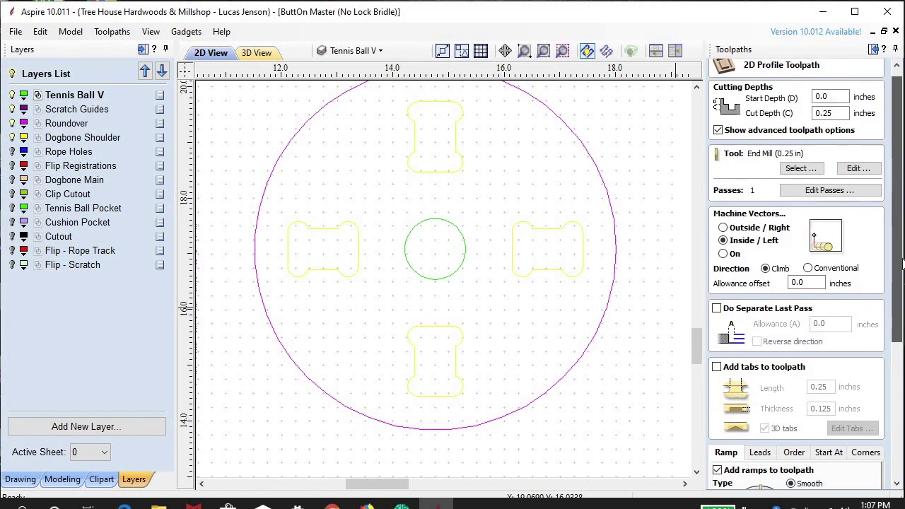
pyautogui.scroll(-3, 901, 263)
pyautogui.scroll(4, 896, 269)
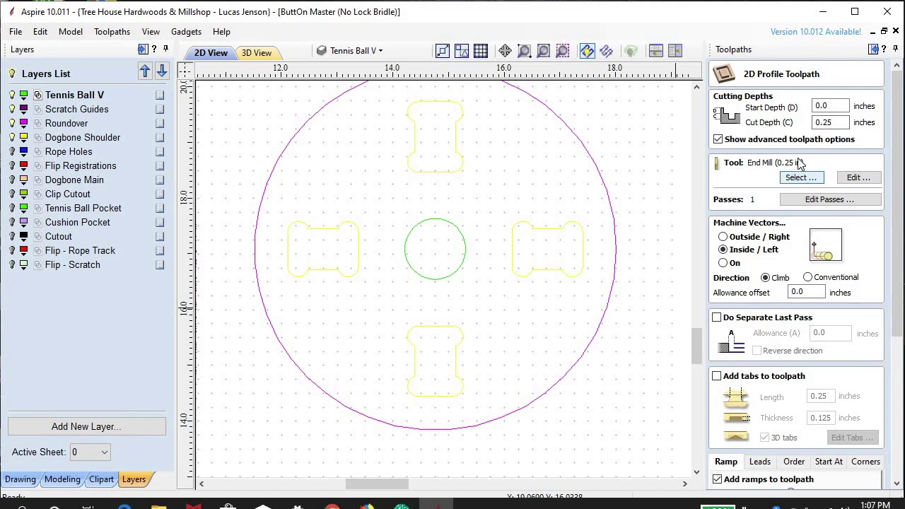
pyautogui.scroll(-1, 896, 159)
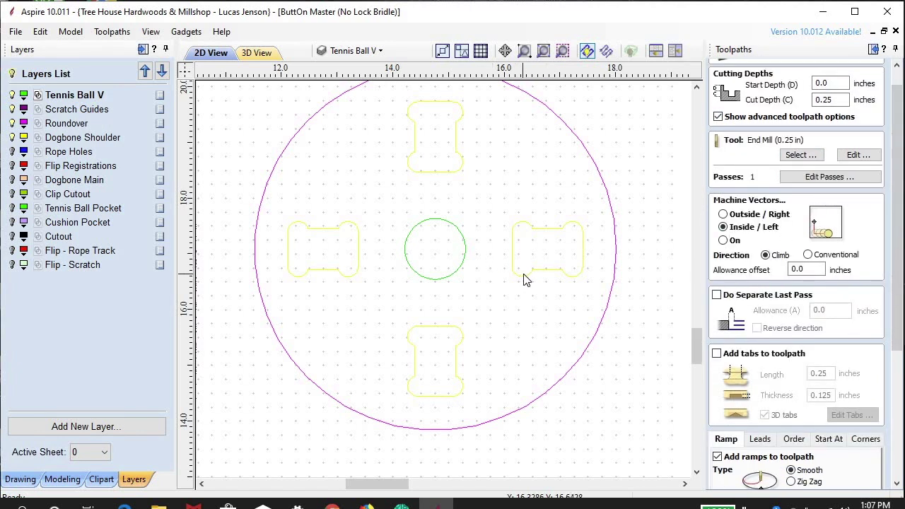
pyautogui.scroll(-5, 896, 297)
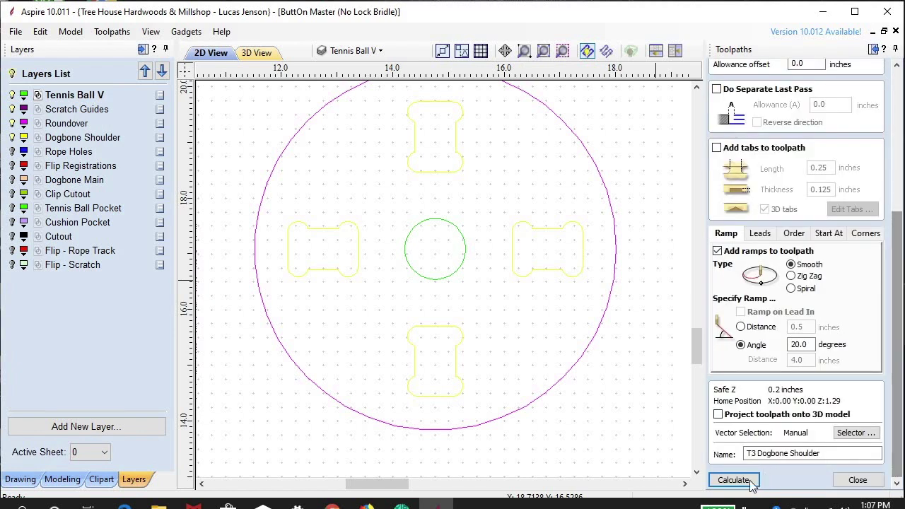
# Step: Associate the T3 Dogbone Shoulder toolpath with the closed vectors on the Dogbone Shoulder layer
pyautogui.scroll(-2, 426, 330)
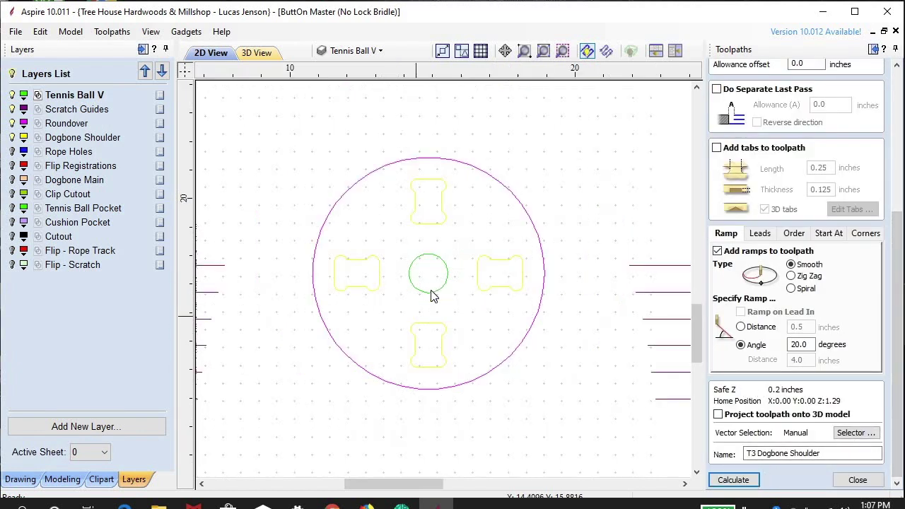
pyautogui.scroll(-2, 445, 332)
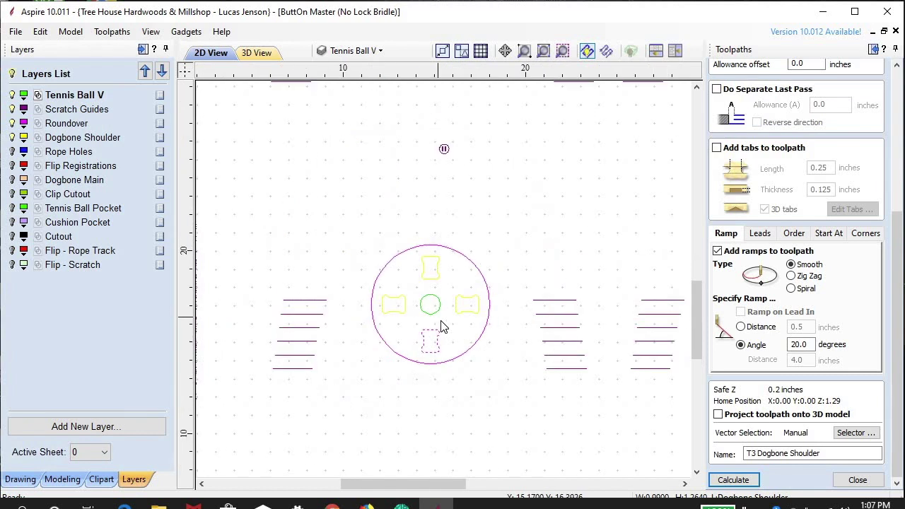
pyautogui.scroll(-4, 324, 258)
pyautogui.click(855, 432)
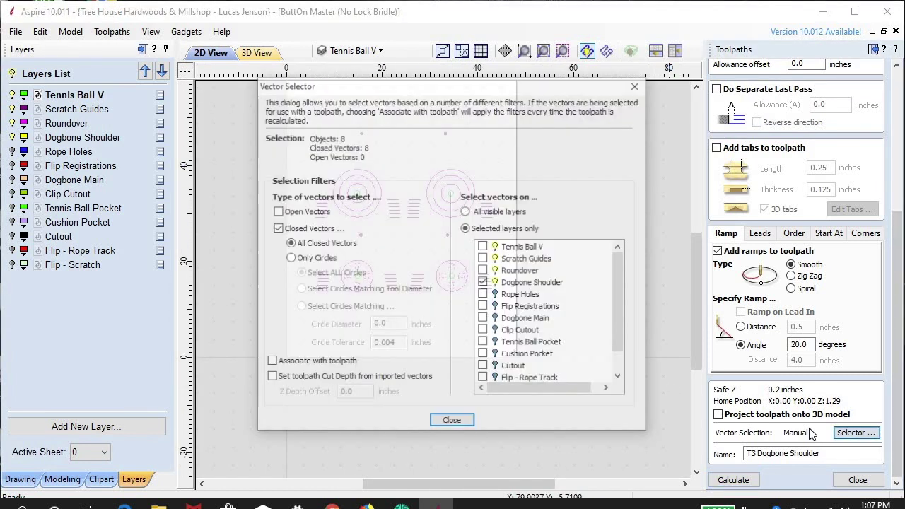
pyautogui.click(272, 362)
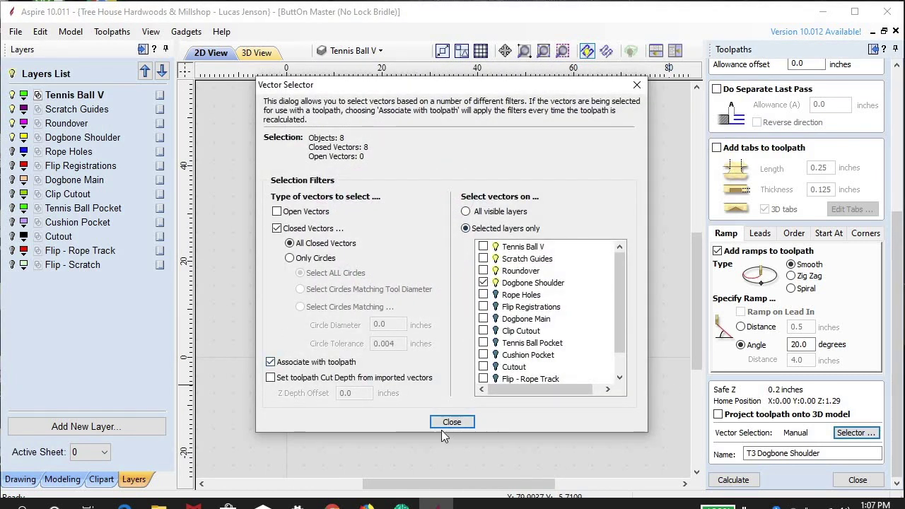
pyautogui.click(451, 422)
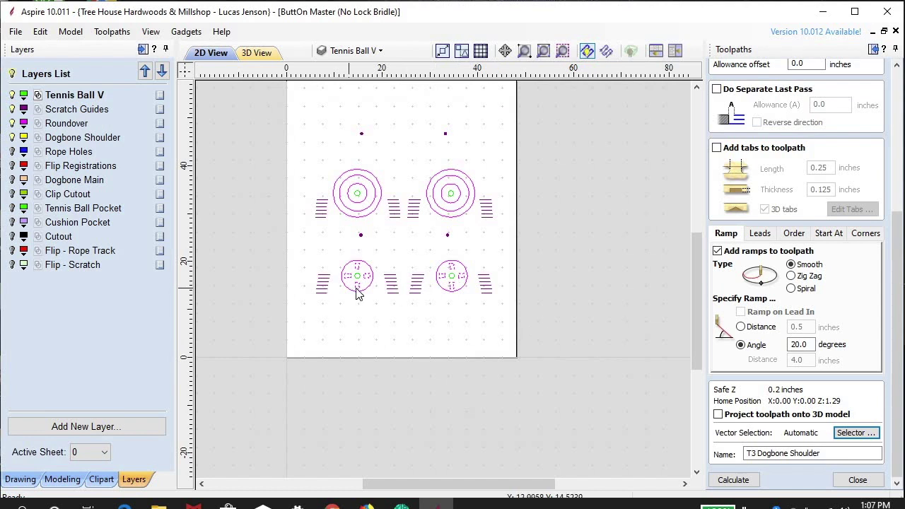
# Step: Check the selected shoulder outlines in both lower circles, calculate the T3 Dogbone Shoulder toolpath and preview the visible toolpaths
pyautogui.scroll(5, 360, 293)
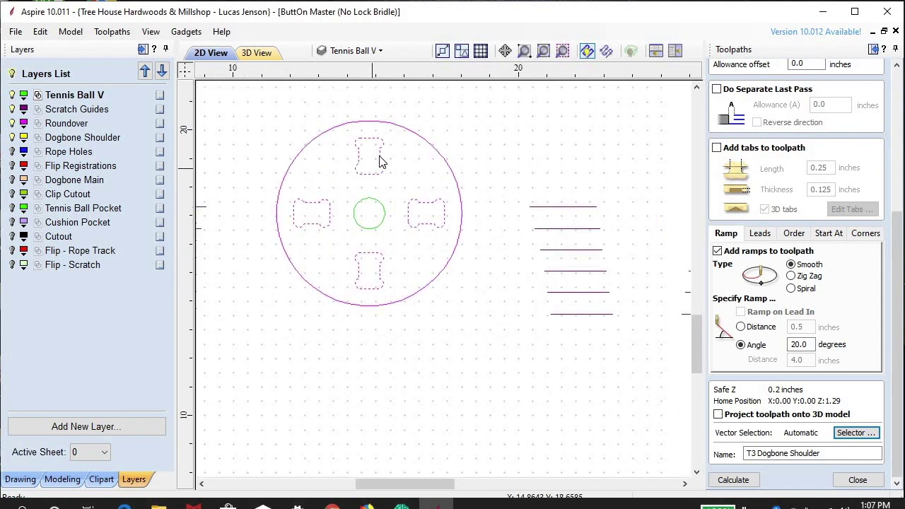
pyautogui.scroll(-3, 460, 242)
pyautogui.scroll(3, 480, 228)
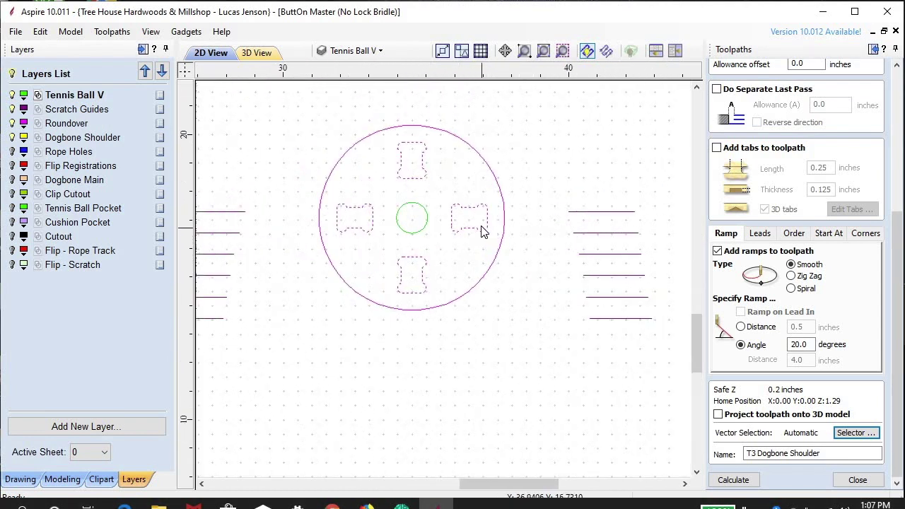
pyautogui.scroll(-3, 304, 232)
pyautogui.scroll(4, 304, 232)
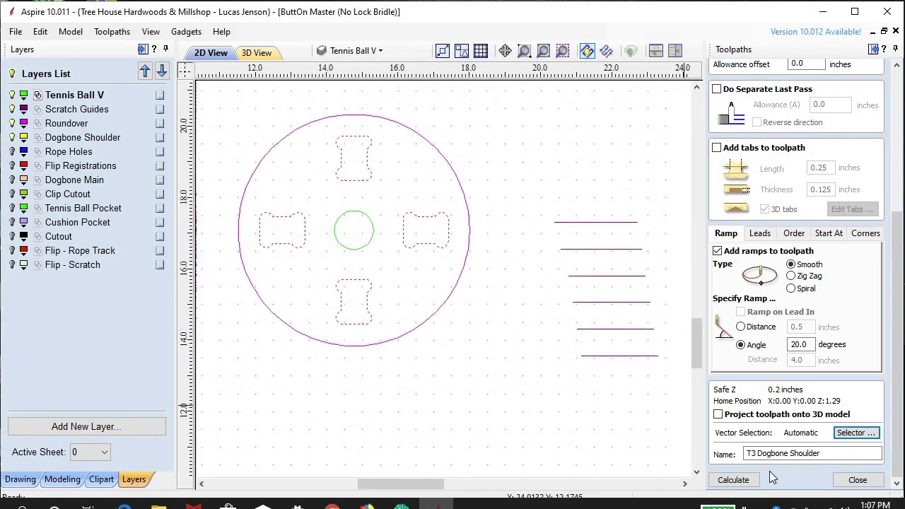
pyautogui.click(732, 480)
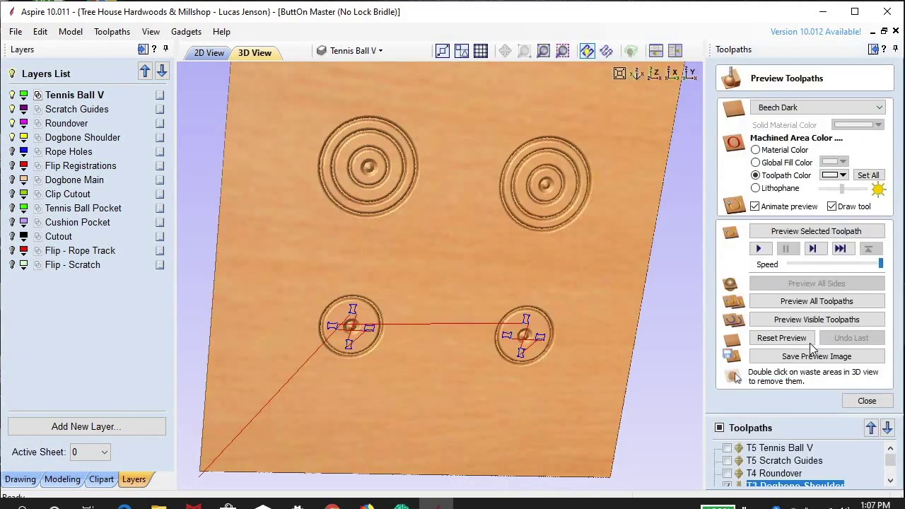
pyautogui.click(820, 320)
# Step: Inspect the simulated dogbone shoulder cuts on the 3D board and close the toolpath preview
pyautogui.scroll(4, 345, 345)
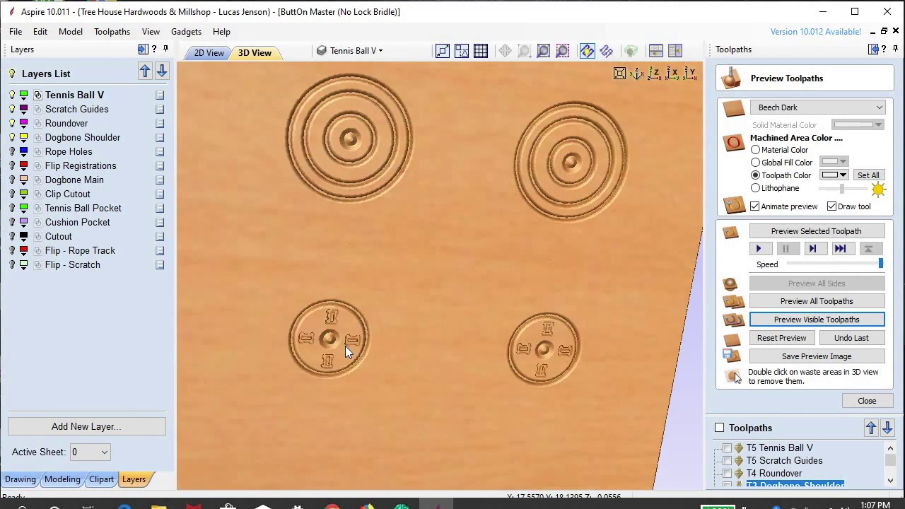
pyautogui.moveTo(405, 188); pyautogui.dragTo(437, 318)
pyautogui.scroll(-5, 453, 300)
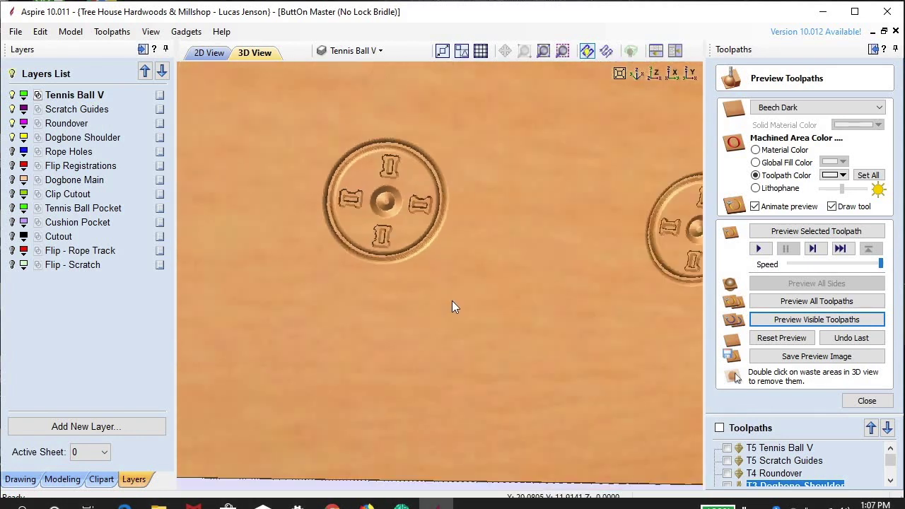
pyautogui.moveTo(454, 299); pyautogui.dragTo(537, 282)
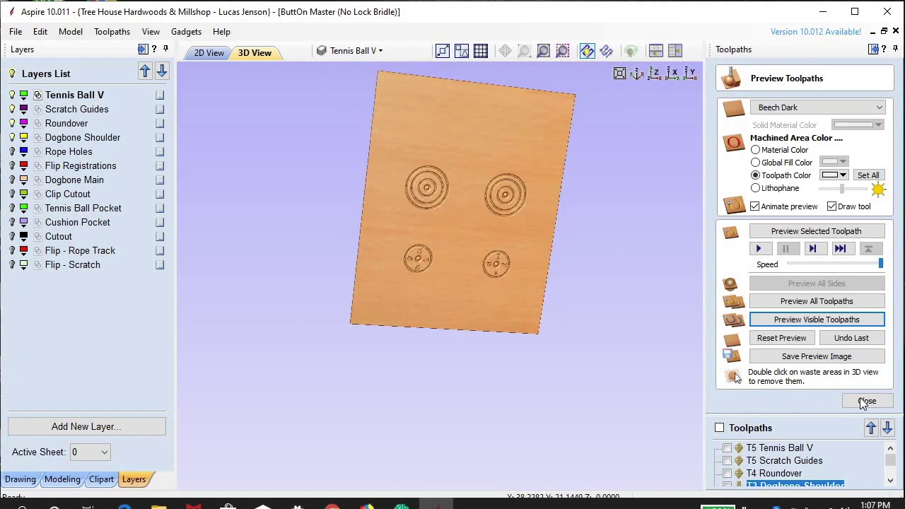
pyautogui.click(866, 400)
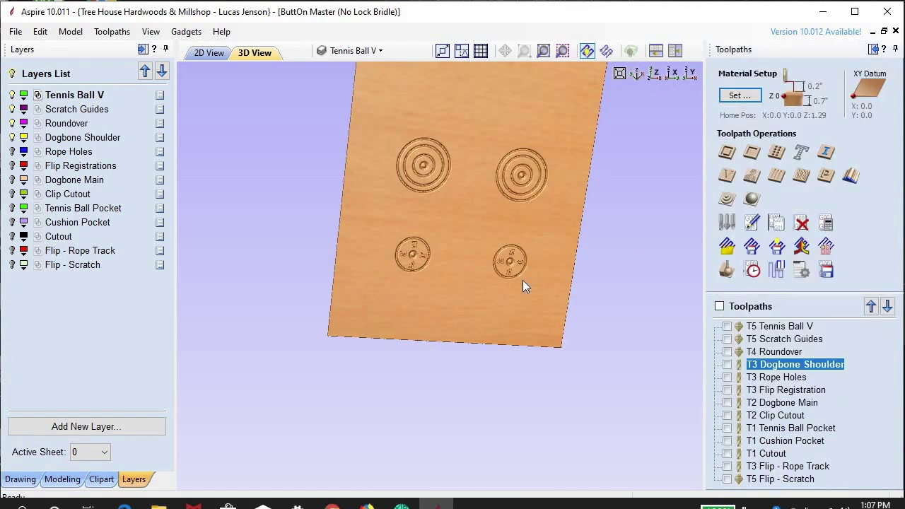
# Step: Show the Rope Holes layer and examine the rope holes around the tennis ball circles in the 2D view
pyautogui.click(12, 151)
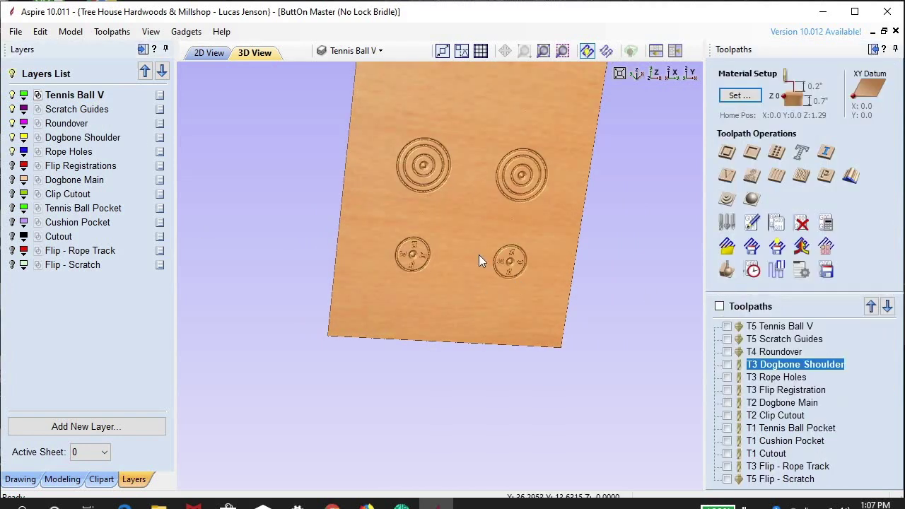
pyautogui.click(210, 53)
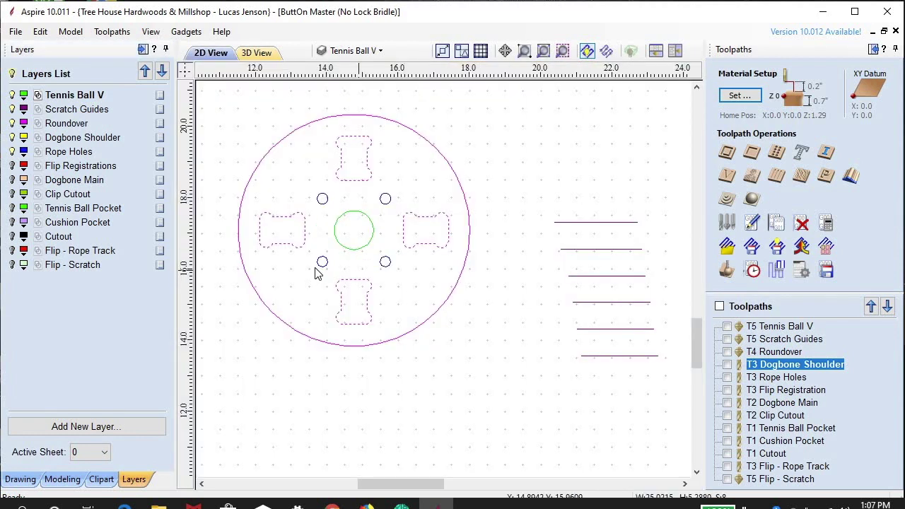
pyautogui.scroll(-5, 392, 200)
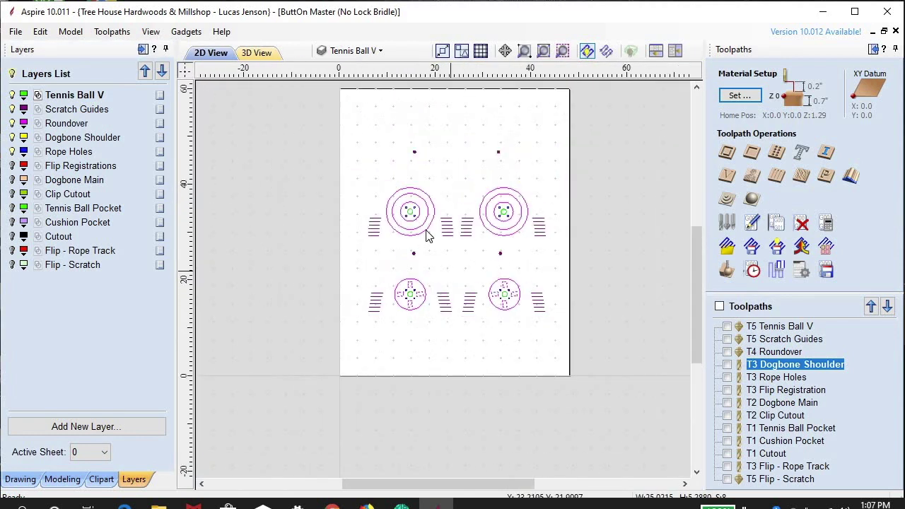
pyautogui.scroll(3, 523, 244)
pyautogui.scroll(2, 535, 251)
pyautogui.scroll(-2, 367, 270)
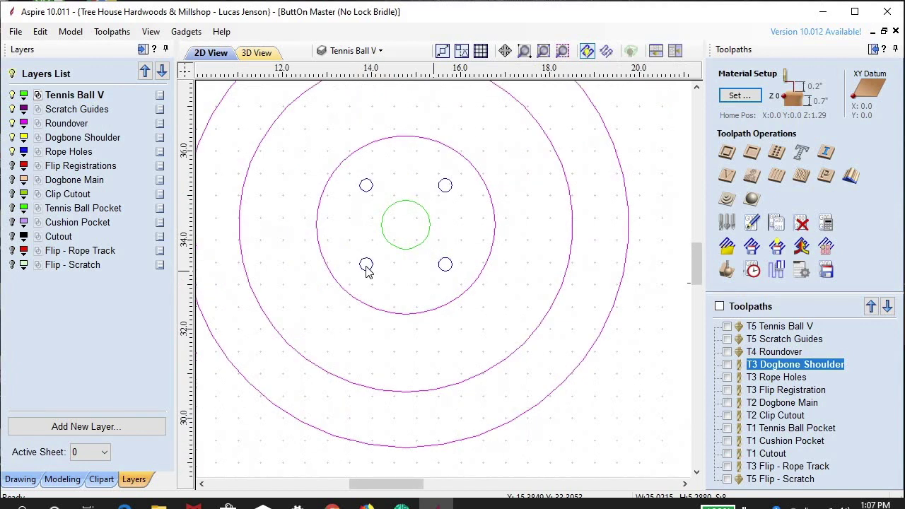
pyautogui.scroll(-1, 399, 241)
pyautogui.scroll(-4, 400, 240)
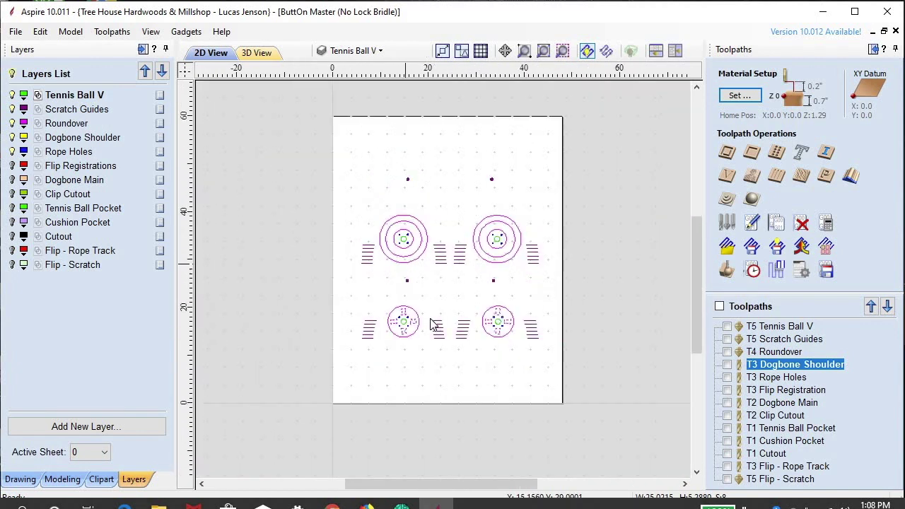
# Step: Open the T3 Rope Holes toolpath for editing and review its pocket settings
pyautogui.doubleClick(785, 378)
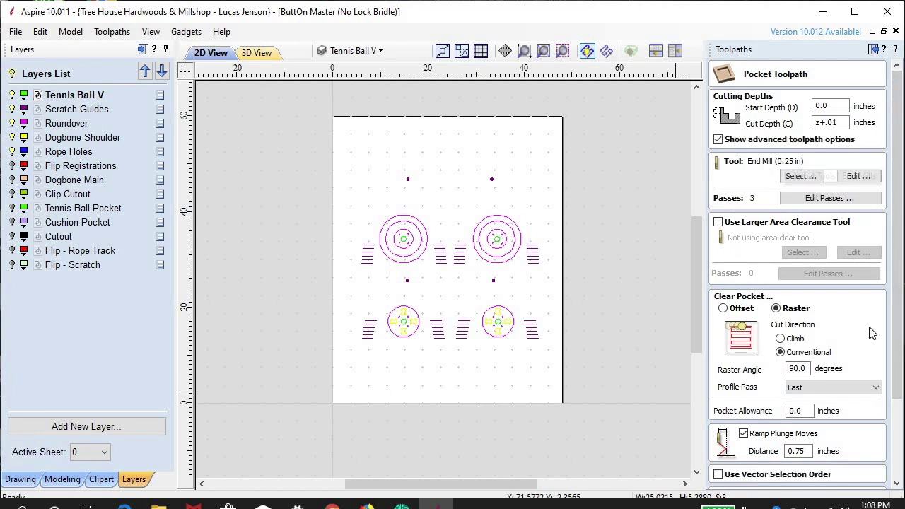
pyautogui.moveTo(891, 264); pyautogui.dragTo(892, 336)
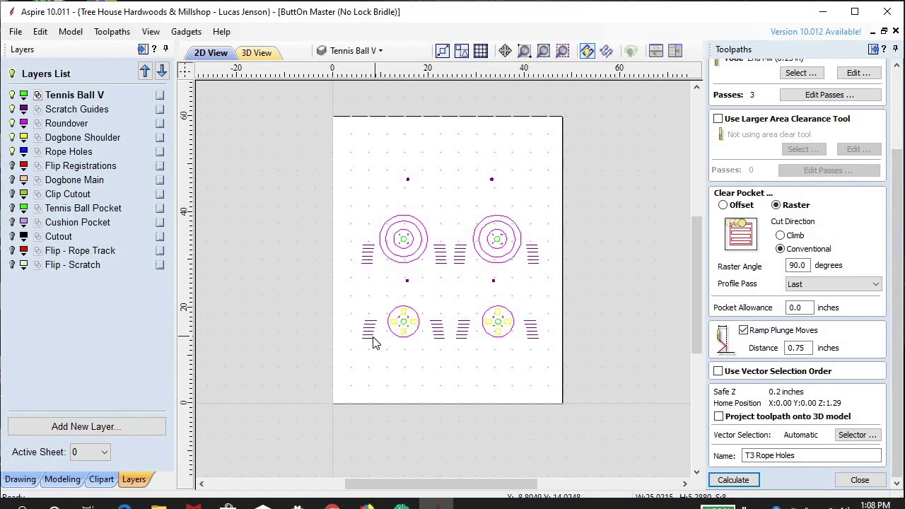
# Step: Examine the selected rope holes around the tennis ball circles at several zoom levels
pyautogui.scroll(3, 388, 336)
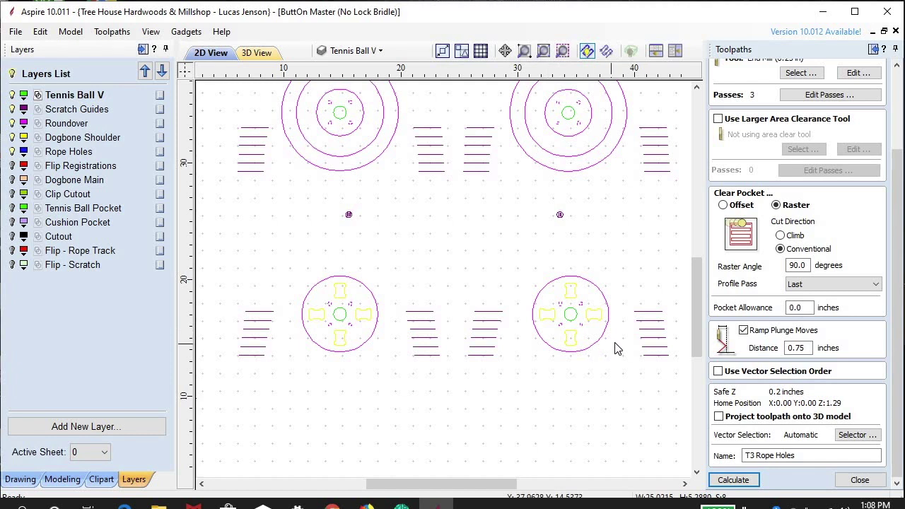
pyautogui.scroll(-1, 615, 348)
pyautogui.scroll(5, 389, 338)
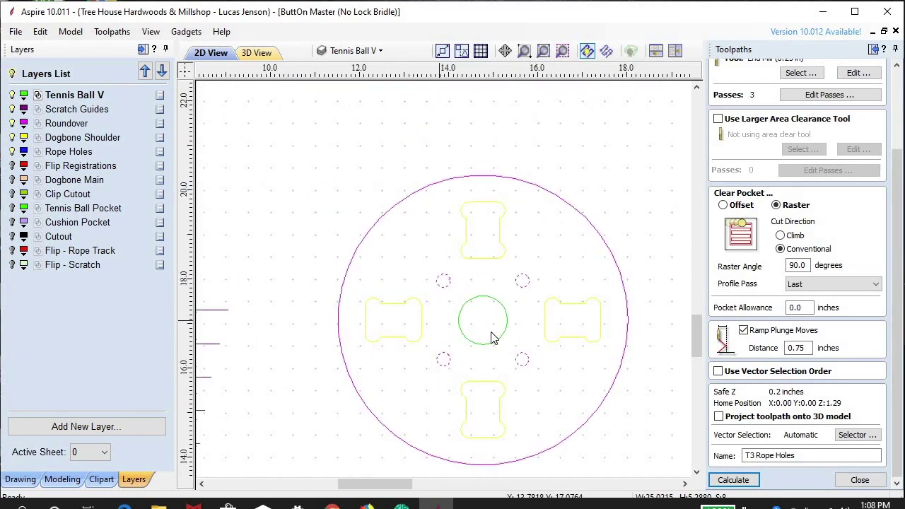
pyautogui.scroll(-4, 338, 343)
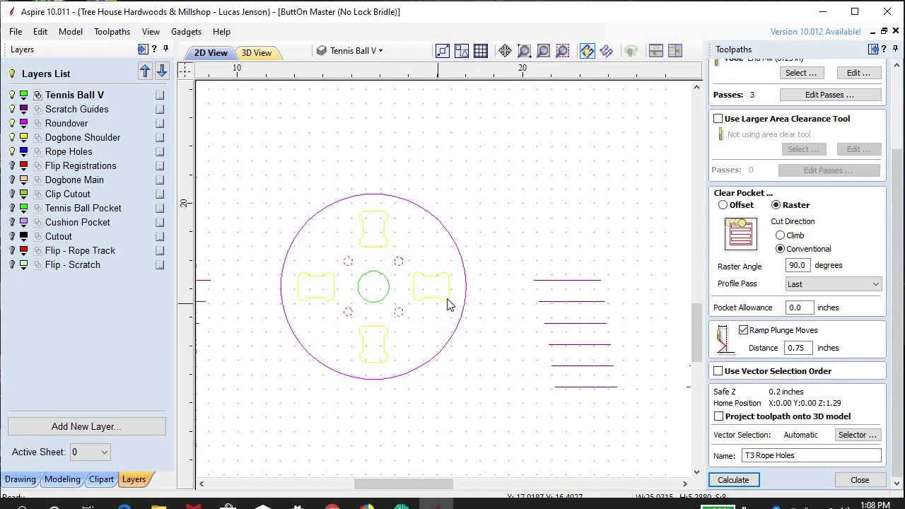
pyautogui.scroll(-3, 445, 307)
pyautogui.scroll(5, 421, 309)
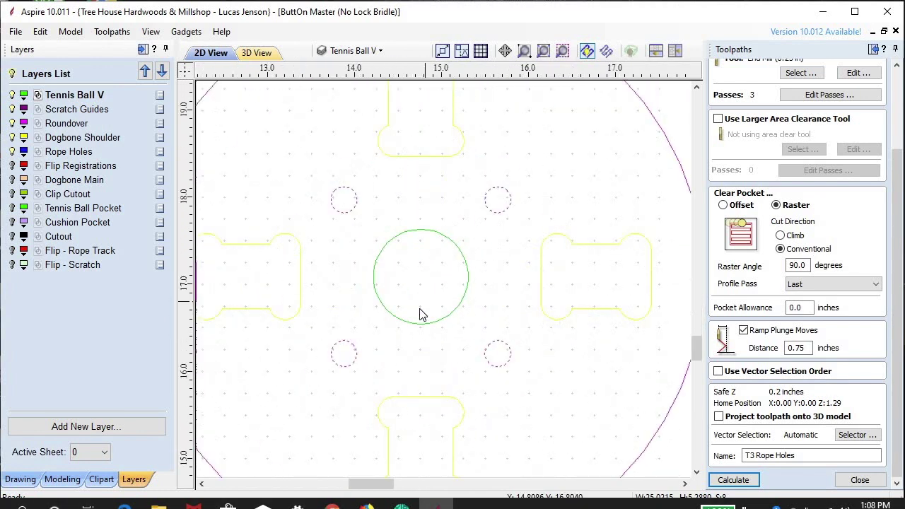
pyautogui.scroll(3, 435, 233)
pyautogui.scroll(-3, 417, 197)
pyautogui.scroll(-1, 418, 201)
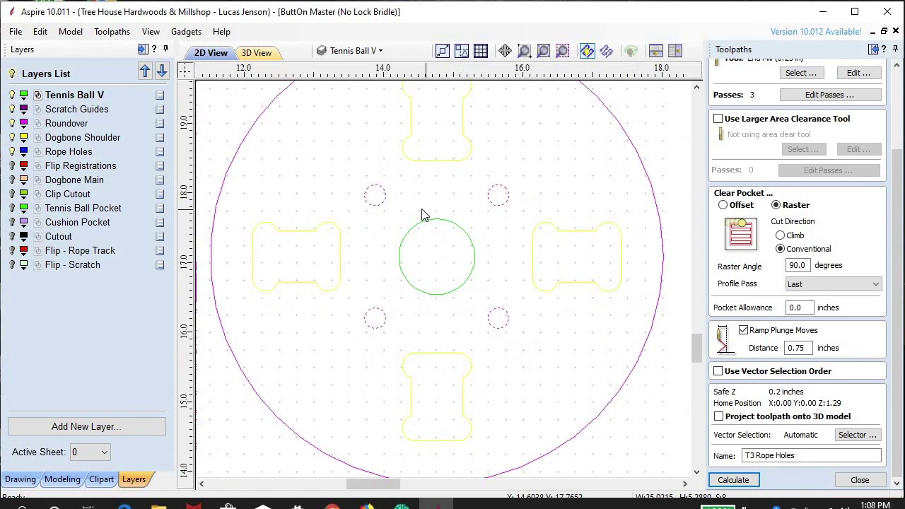
# Step: Review the vector selection filters of the T3 Rope Holes toolpath and its associated Rope Holes layer
pyautogui.scroll(-3, 289, 204)
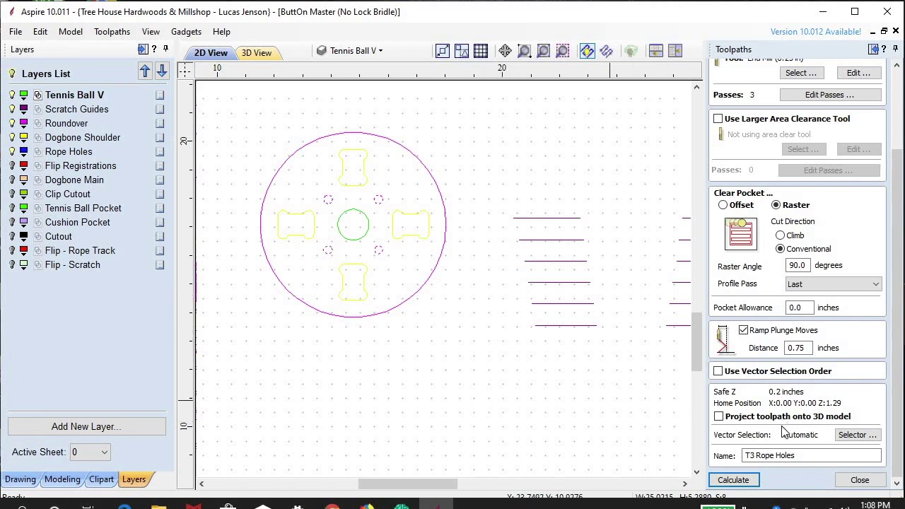
pyautogui.click(856, 435)
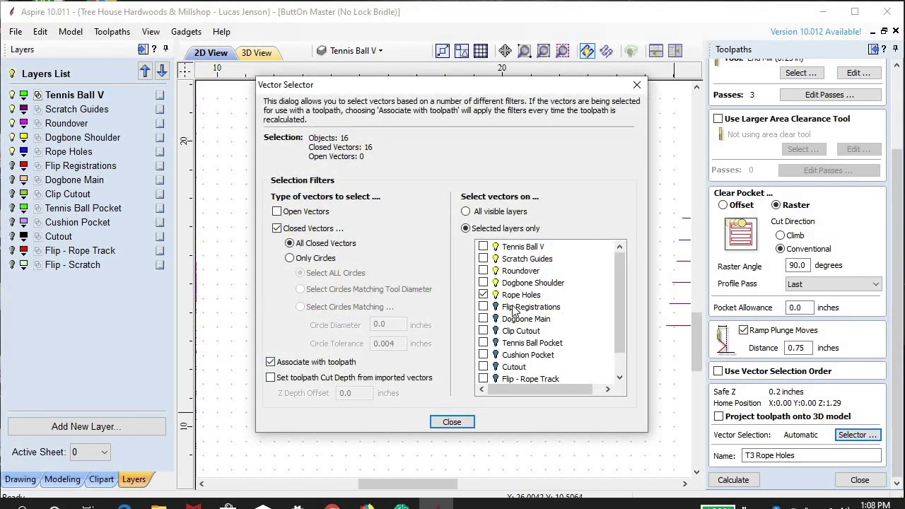
pyautogui.click(452, 422)
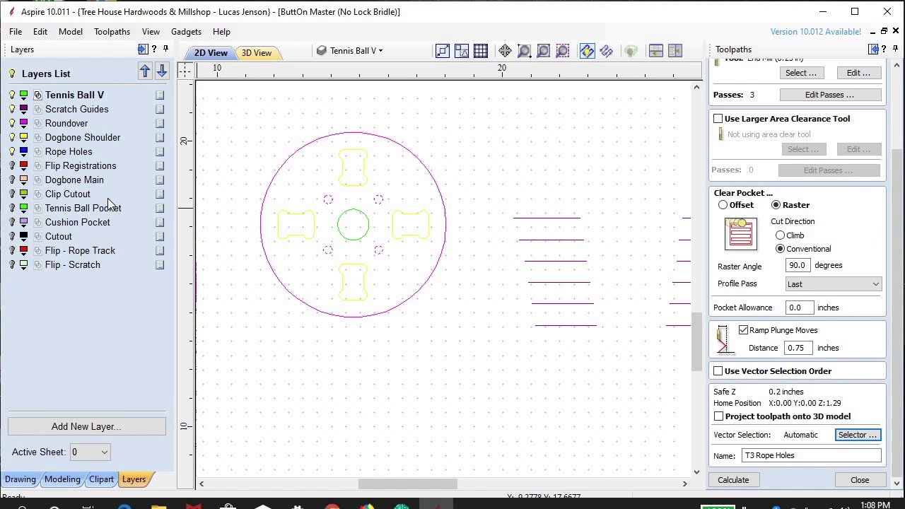
# Step: Calculate the T3 Rope Holes toolpath, accepting the cut through the material, and reset the toolpath preview
pyautogui.click(732, 480)
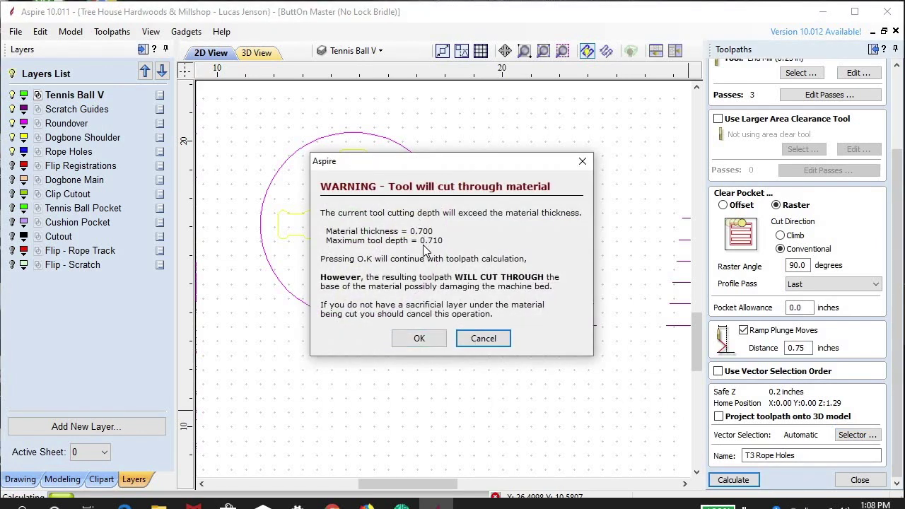
pyautogui.click(419, 339)
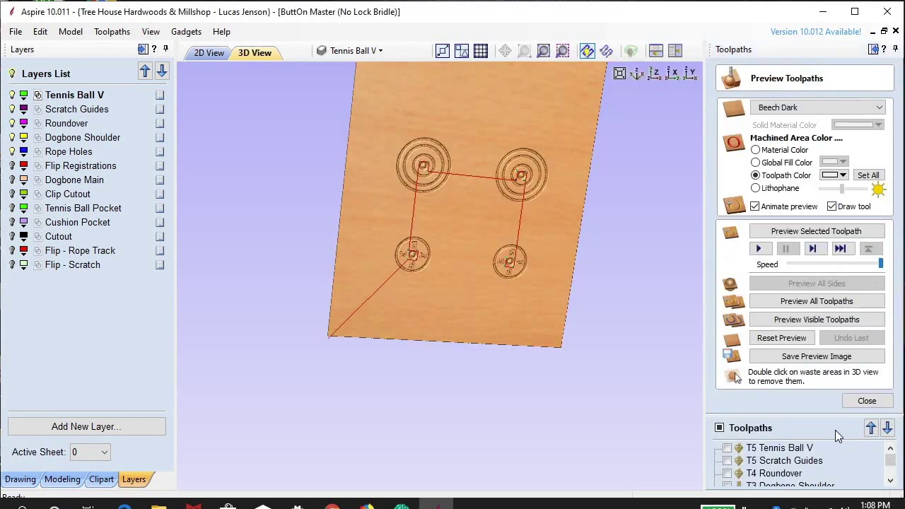
pyautogui.click(801, 339)
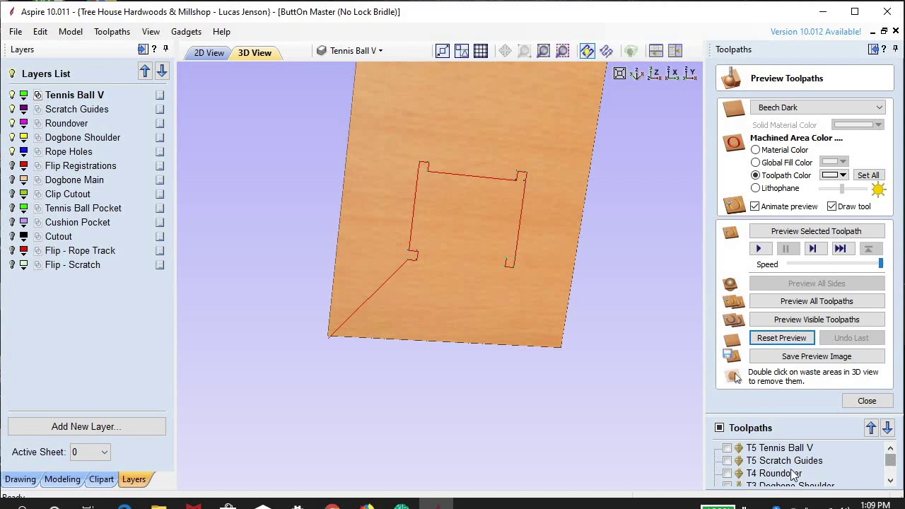
# Step: Preview the T5 Tennis Ball V, T5 Scratch Guides, T4 Roundover and T3 Rope Holes toolpaths together and inspect the simulated cuts up close
pyautogui.click(727, 460)
pyautogui.scroll(-2, 734, 463)
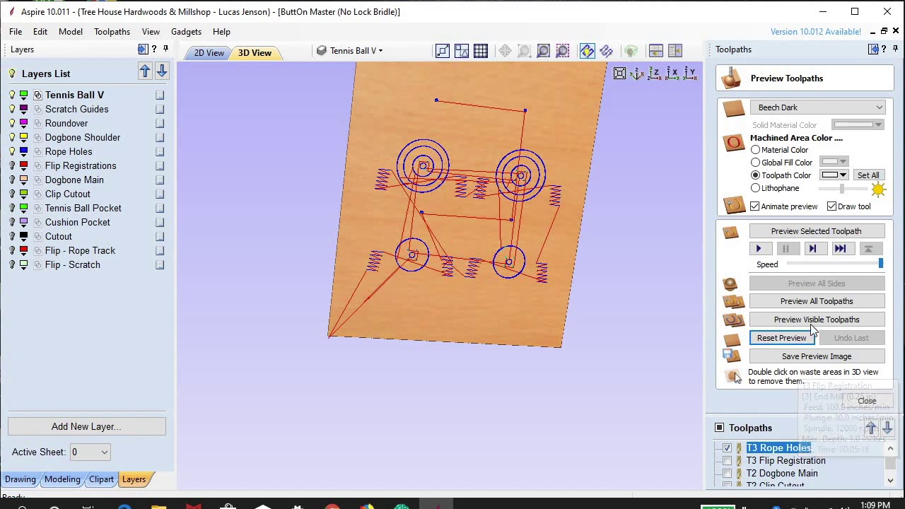
pyautogui.click(809, 321)
pyautogui.scroll(2, 494, 304)
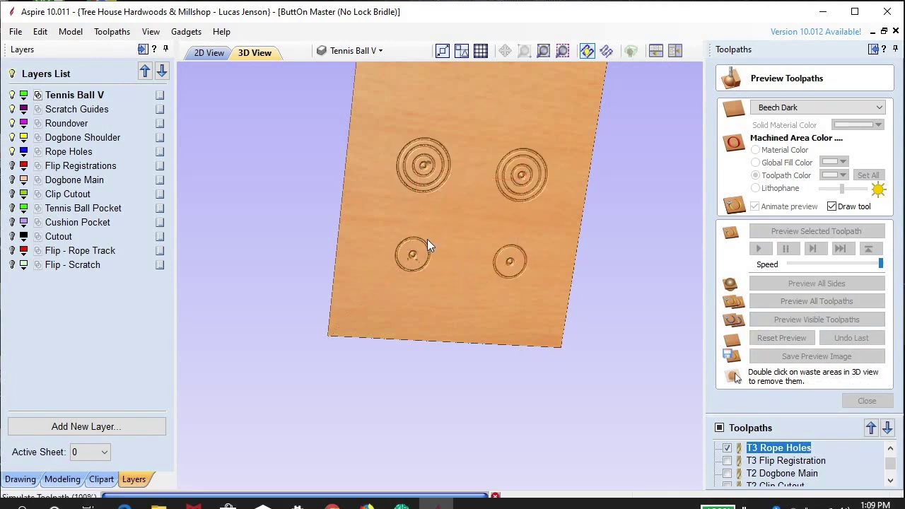
pyautogui.scroll(3, 387, 261)
pyautogui.scroll(1, 387, 260)
pyautogui.scroll(2, 264, 135)
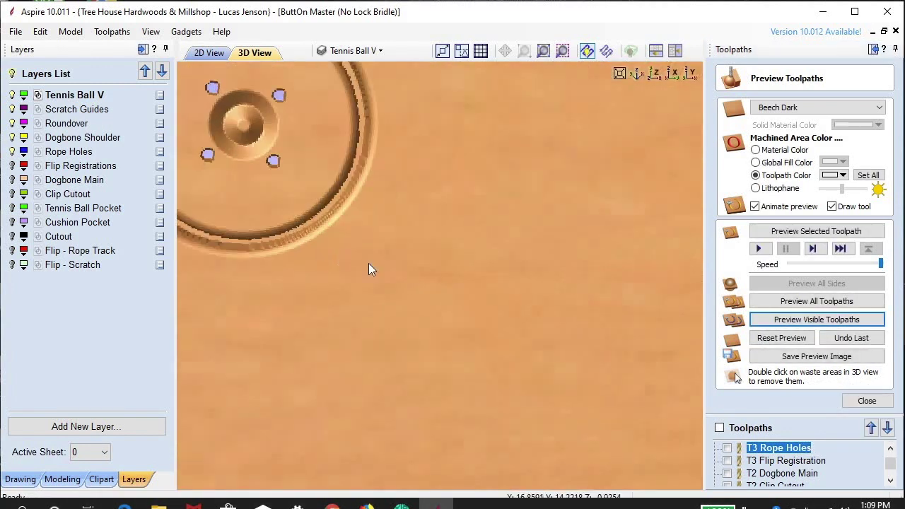
pyautogui.scroll(-3, 339, 251)
pyautogui.scroll(2, 802, 473)
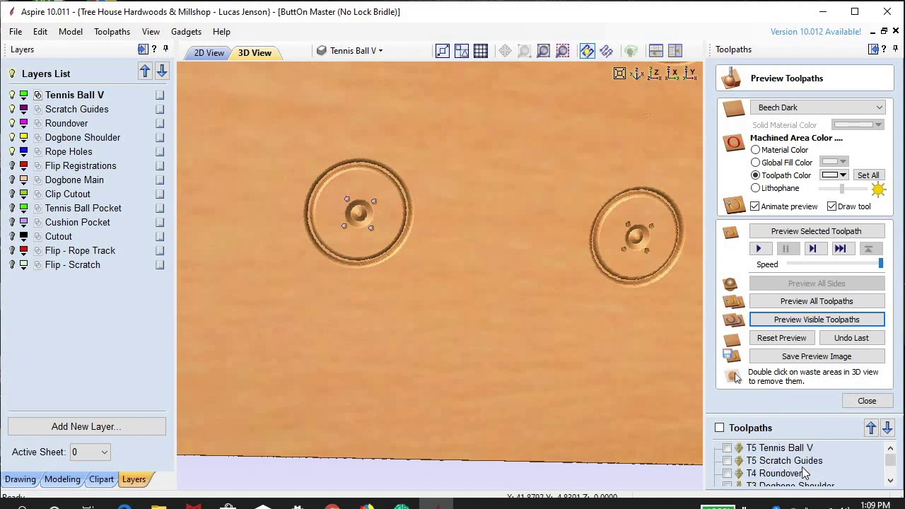
# Step: Add the T3 Dogbone Shoulder toolpath to the preview simulation and close the toolpath preview
pyautogui.scroll(-1, 793, 474)
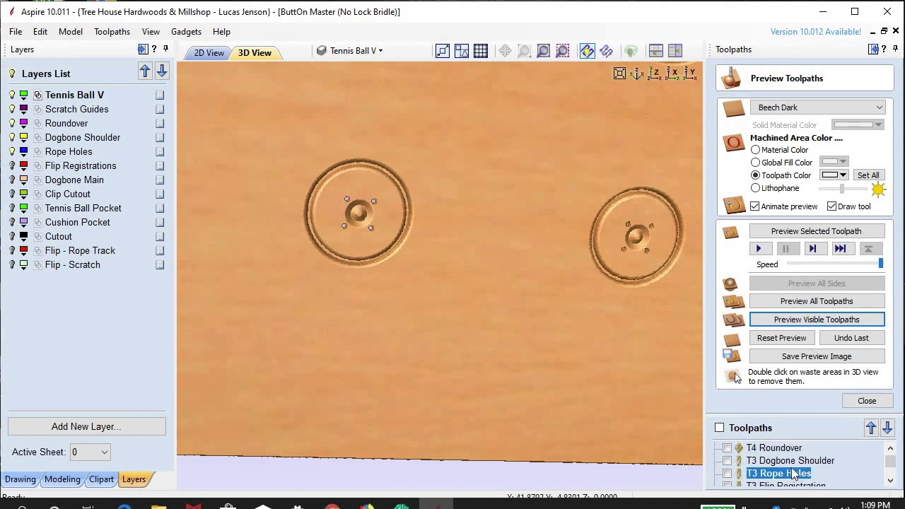
pyautogui.click(728, 460)
pyautogui.scroll(-3, 462, 329)
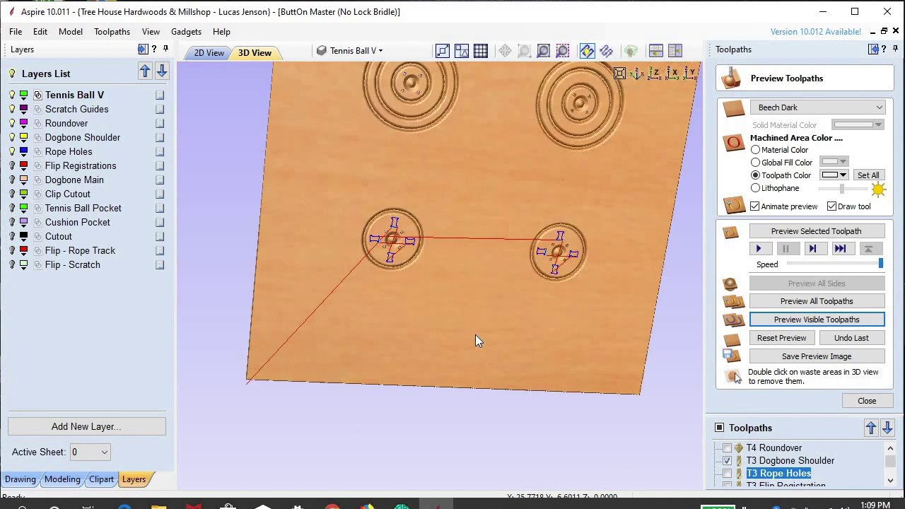
pyautogui.click(823, 320)
pyautogui.scroll(-2, 409, 283)
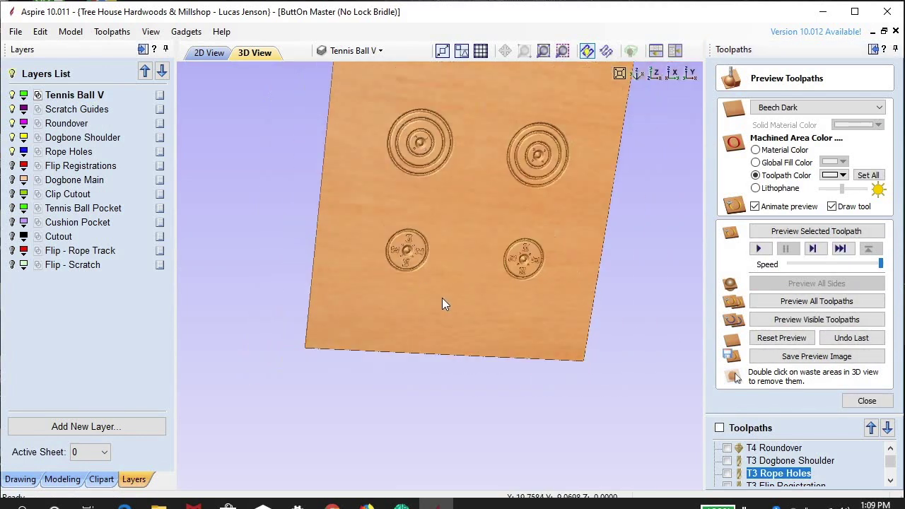
pyautogui.click(865, 401)
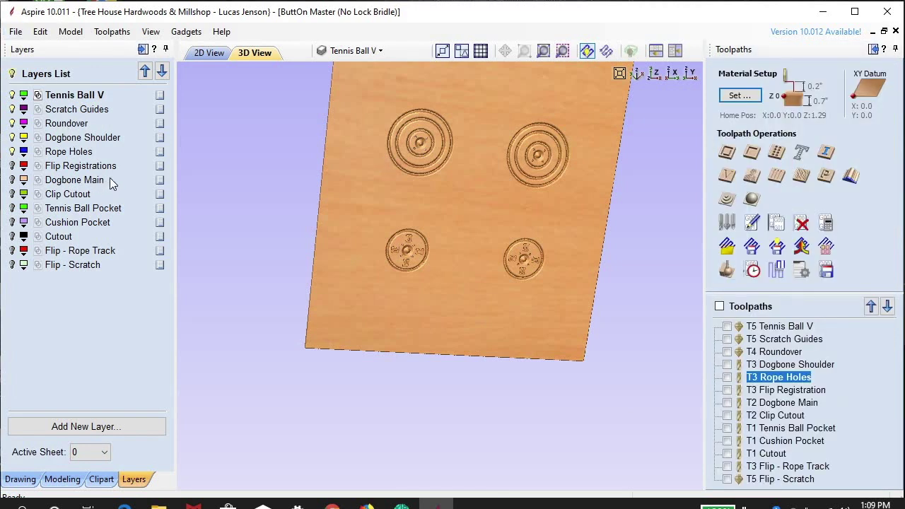
# Step: Show the Flip Registrations layer and examine the previewed rope holes and dogbone shoulders from directly above in 3D
pyautogui.click(12, 167)
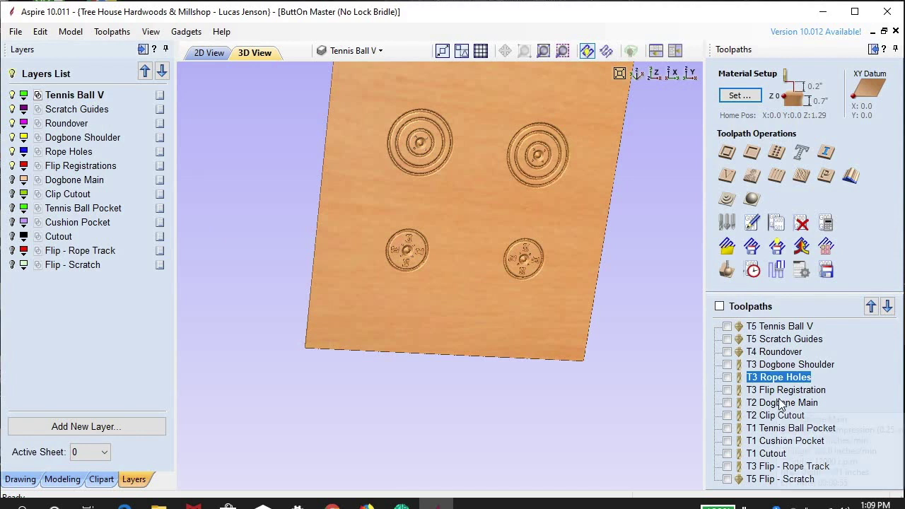
pyautogui.moveTo(772, 393)
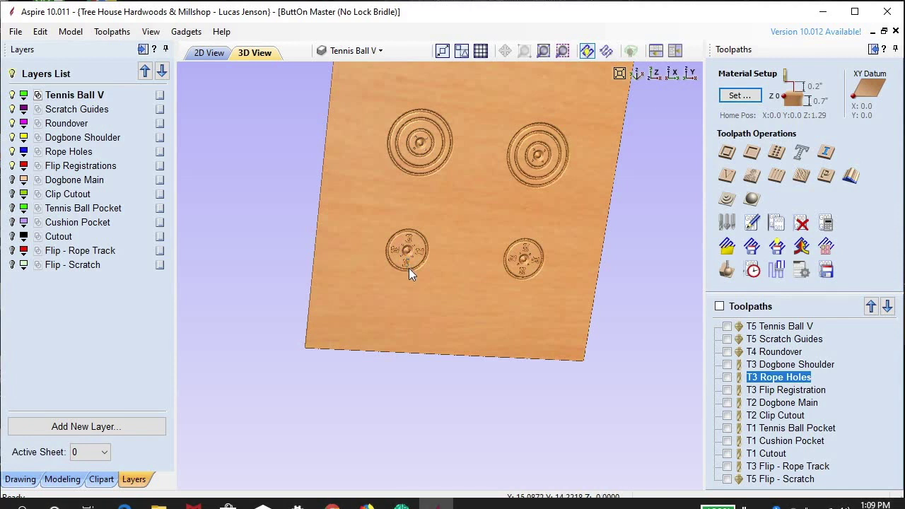
pyautogui.click(653, 74)
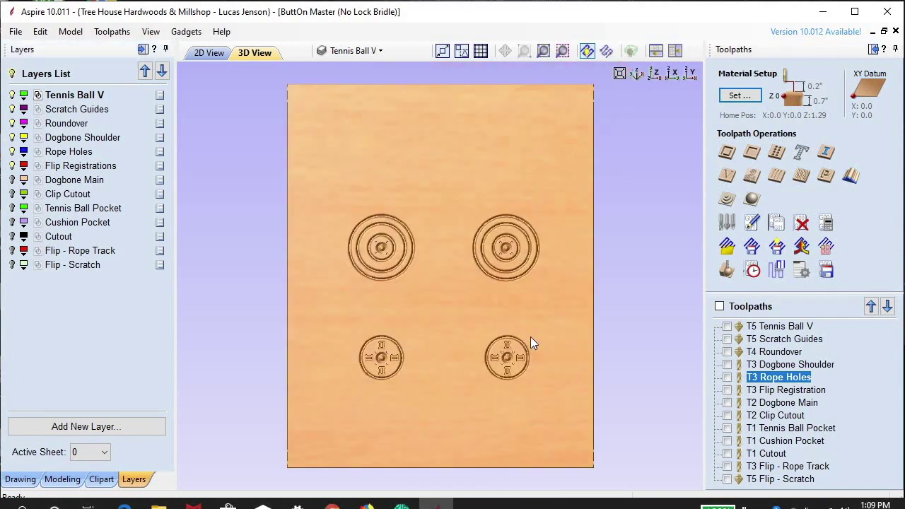
pyautogui.scroll(5, 364, 367)
pyautogui.scroll(5, 375, 378)
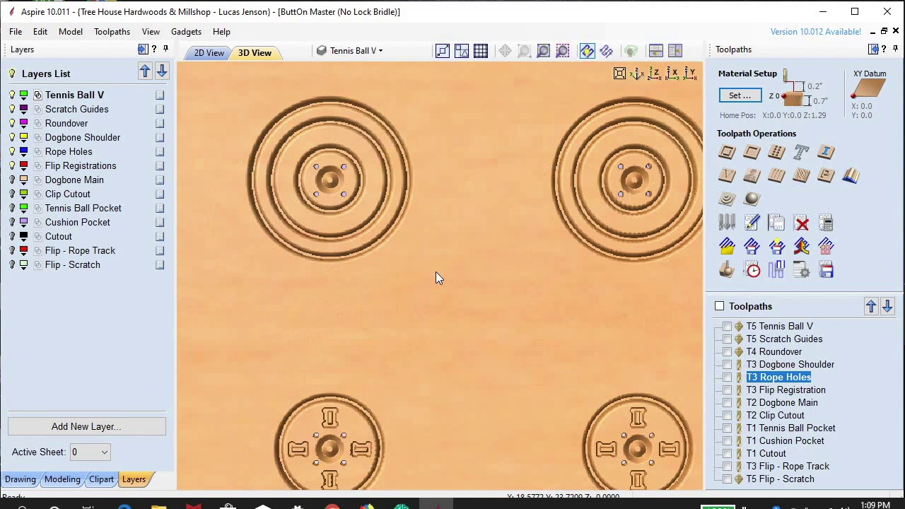
pyautogui.moveTo(414, 347); pyautogui.dragTo(472, 280, button='middle')
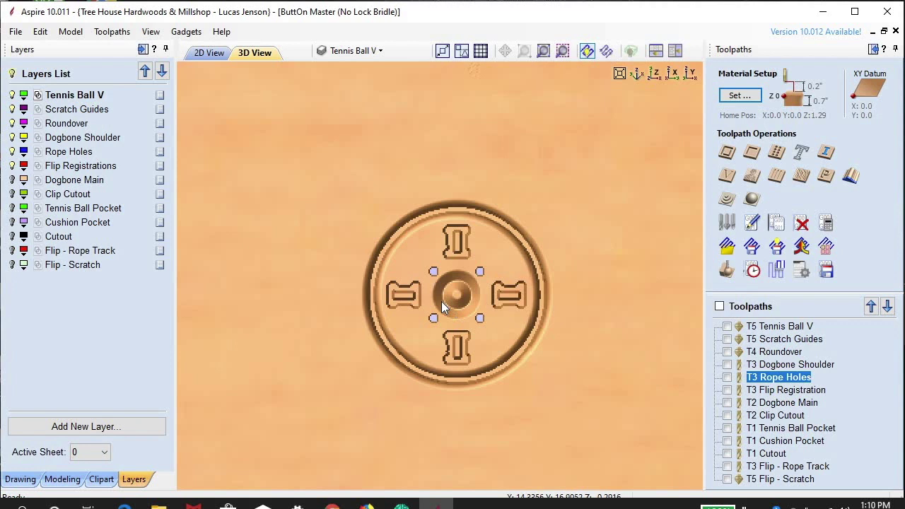
pyautogui.scroll(1, 402, 283)
pyautogui.scroll(-2, 455, 318)
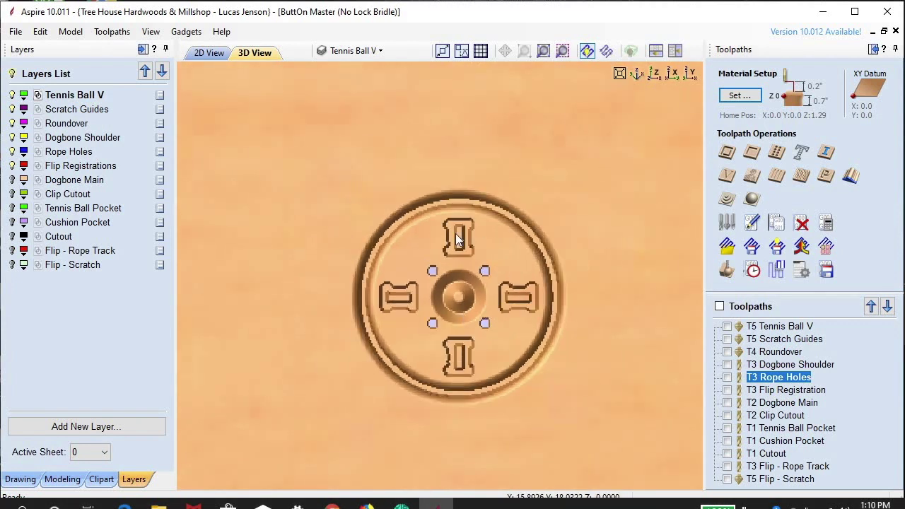
pyautogui.scroll(-1, 535, 309)
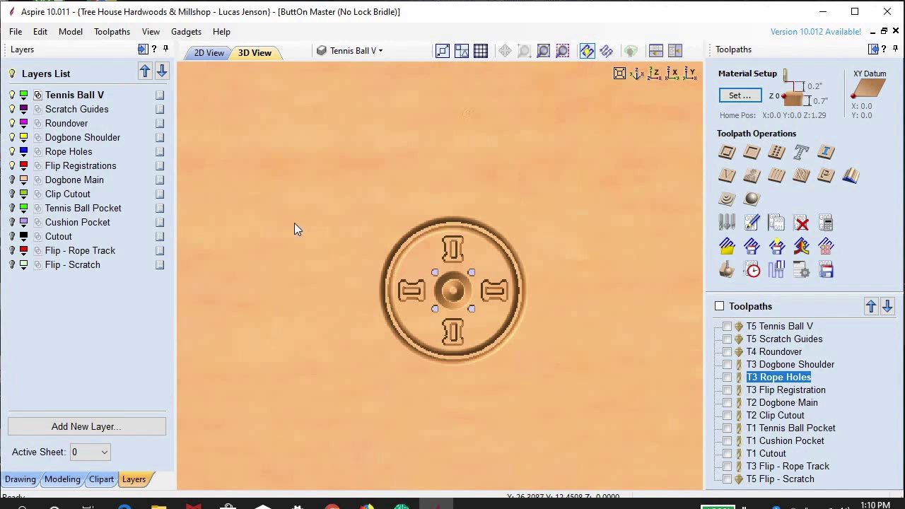
# Step: Toggle the Flip Registrations layer off and on in the 2D view to compare its circles with the rope holes
pyautogui.click(208, 54)
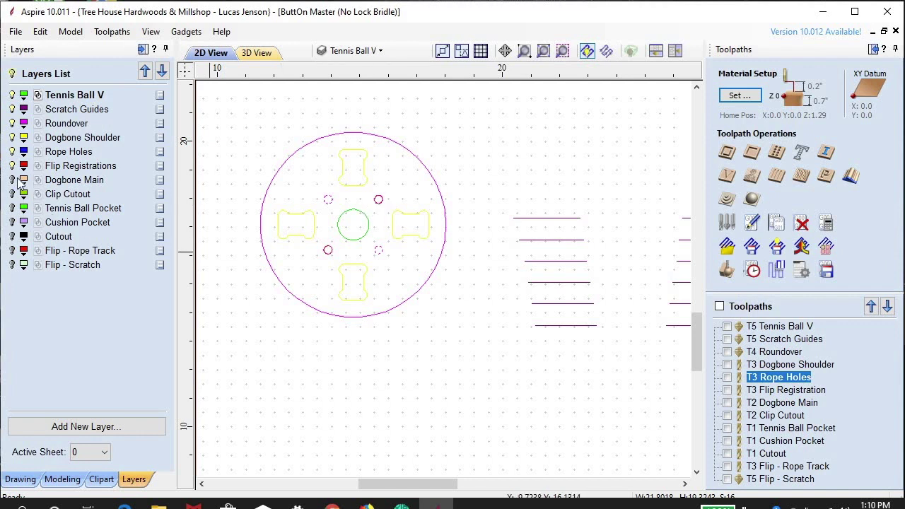
pyautogui.click(12, 166)
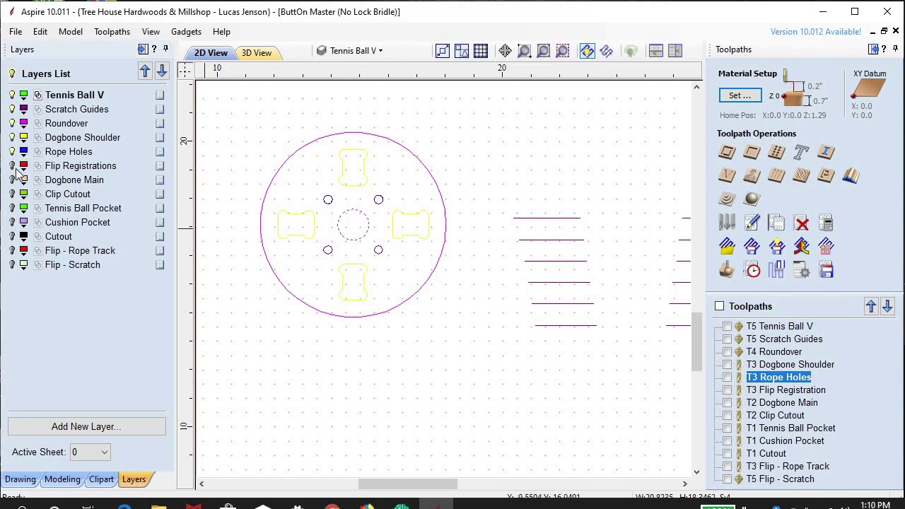
pyautogui.click(12, 166)
pyautogui.scroll(3, 325, 225)
pyautogui.scroll(1, 466, 186)
pyautogui.scroll(-1, 464, 186)
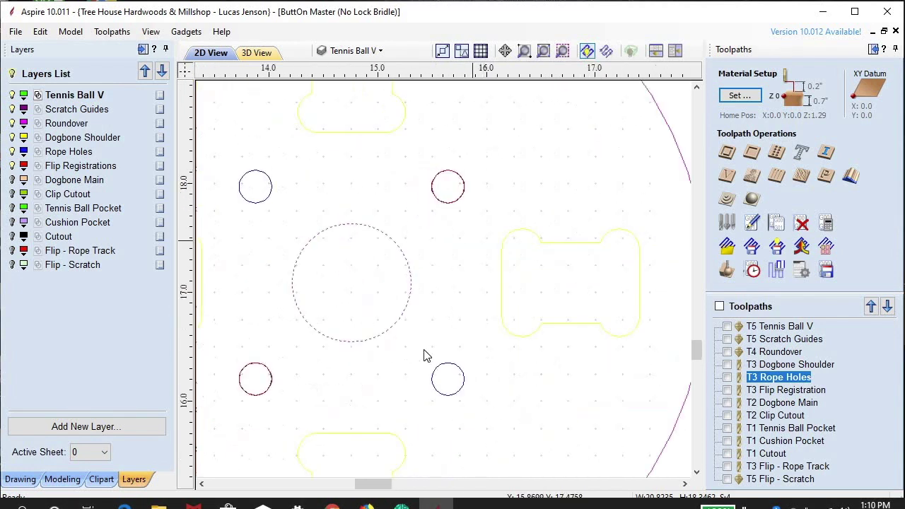
pyautogui.scroll(2, 253, 382)
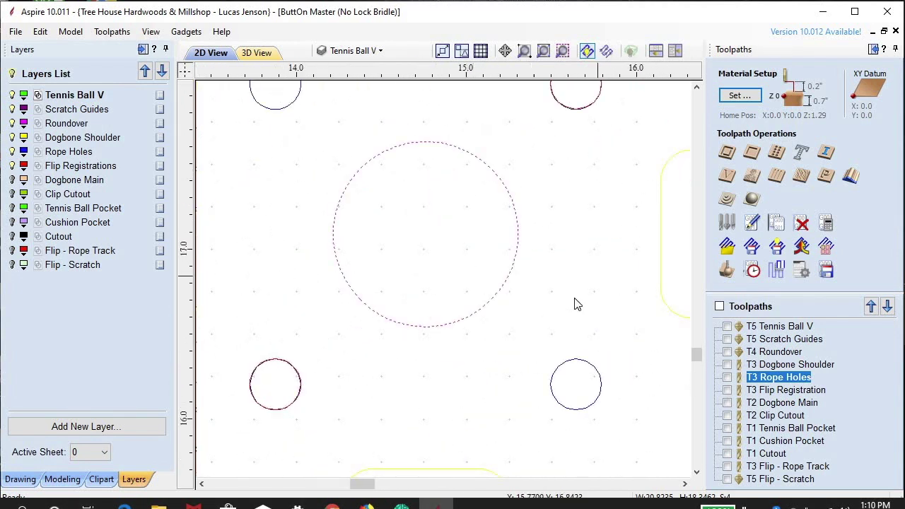
pyautogui.scroll(-2, 573, 304)
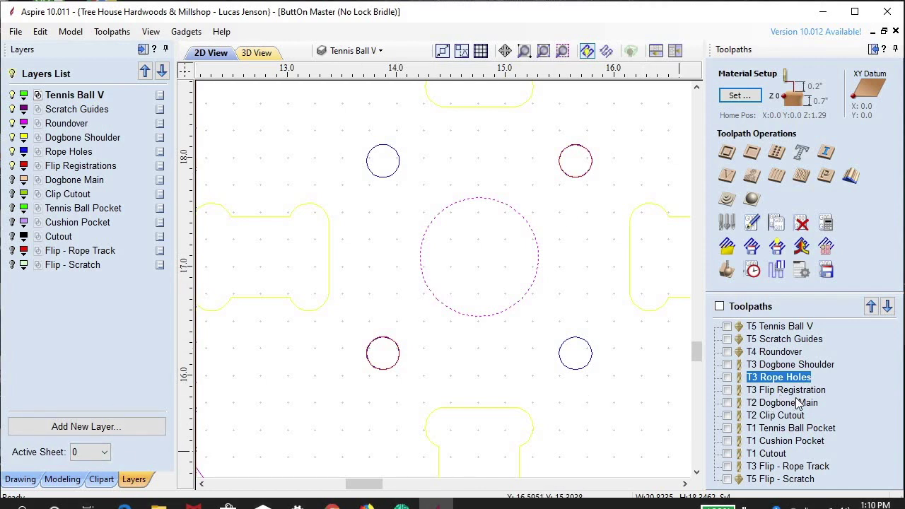
pyautogui.moveTo(797, 384)
# Step: Examine the flip registration circles among the rope holes of the single-circle and concentric-circle pieces in 2D
pyautogui.scroll(-5, 415, 262)
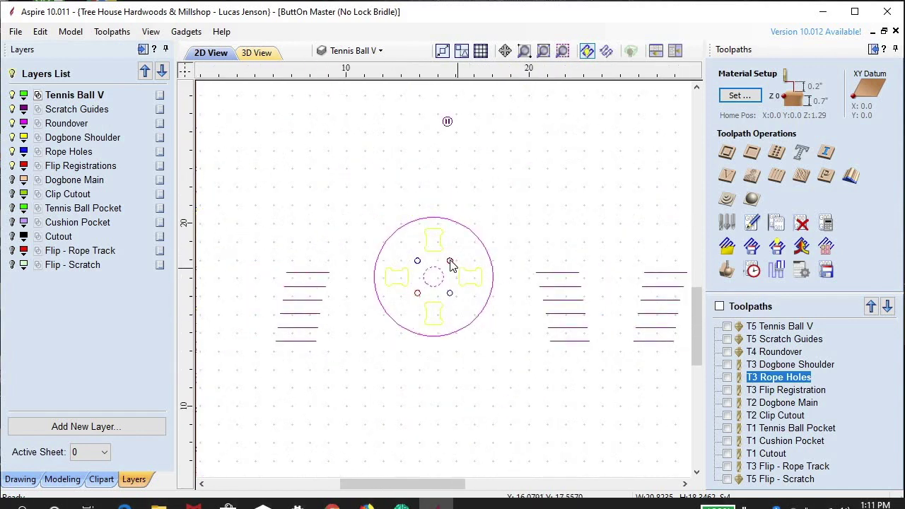
pyautogui.scroll(3, 450, 272)
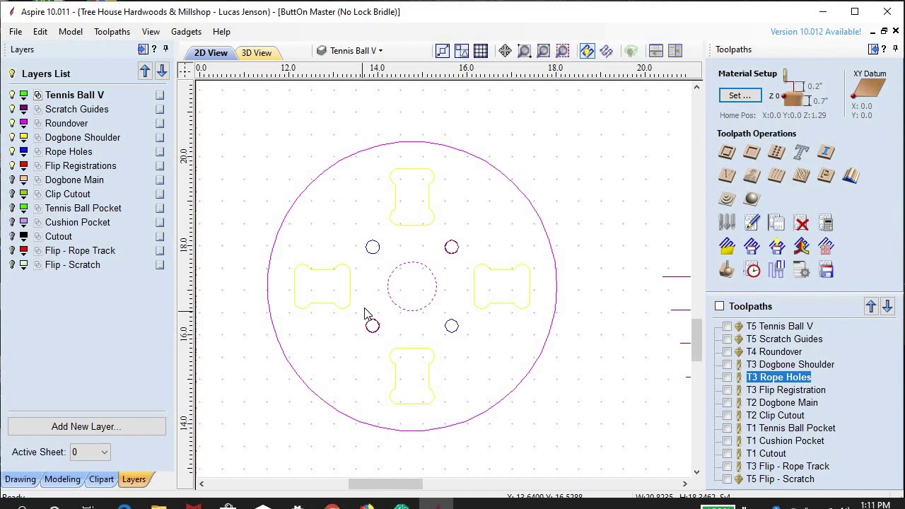
pyautogui.scroll(3, 364, 333)
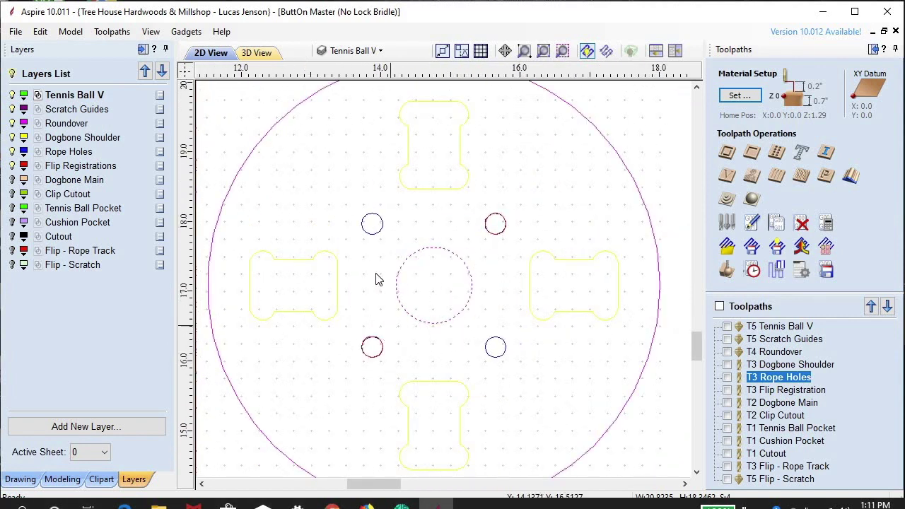
pyautogui.scroll(-2, 378, 291)
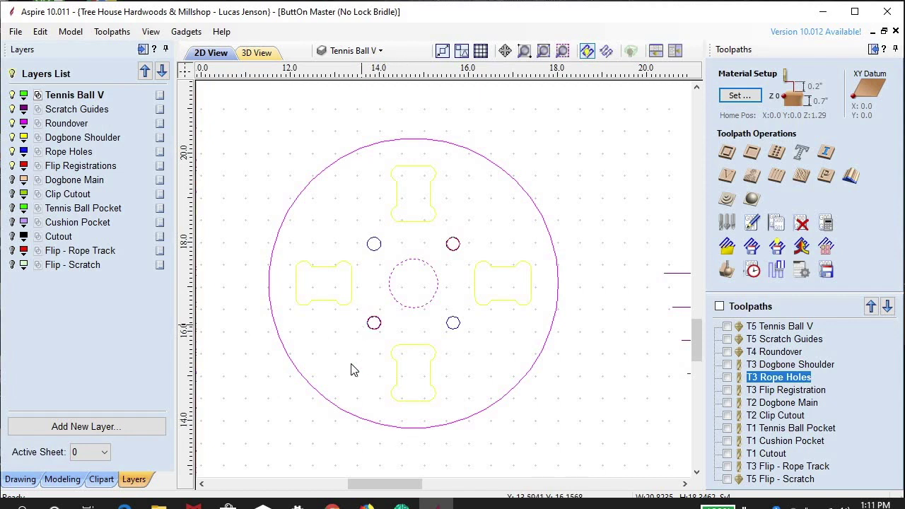
pyautogui.scroll(-2, 421, 275)
pyautogui.scroll(-5, 420, 274)
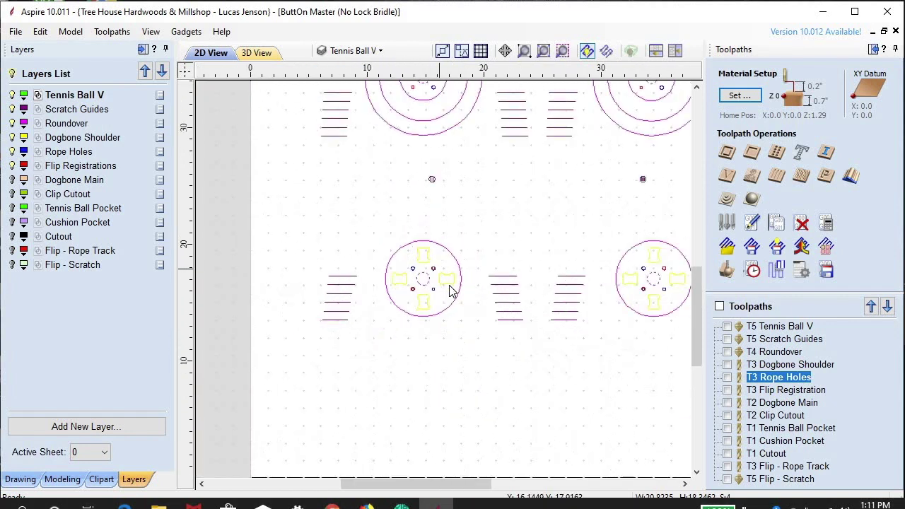
pyautogui.scroll(4, 531, 201)
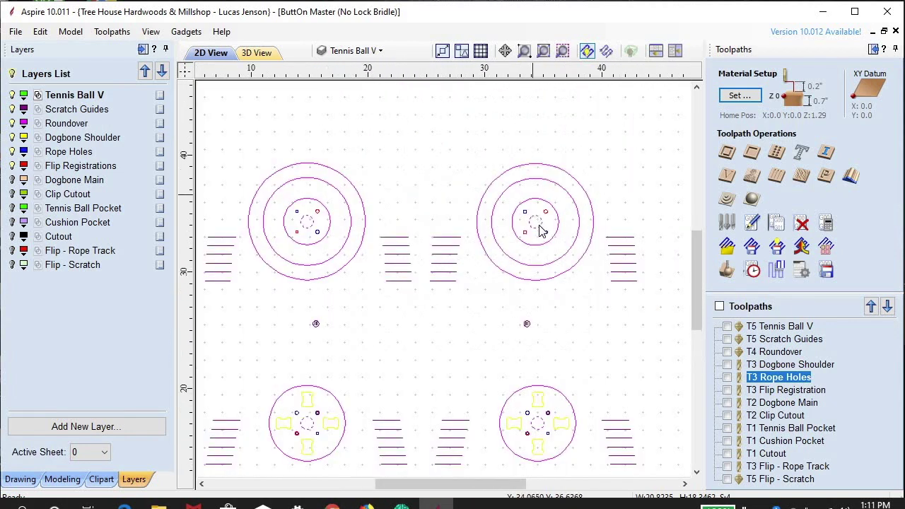
pyautogui.scroll(-3, 542, 228)
pyautogui.scroll(2, 417, 254)
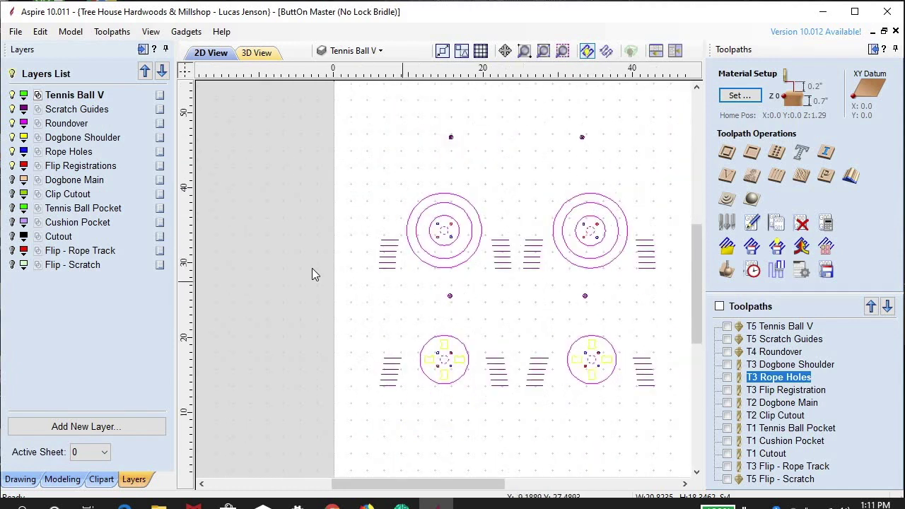
# Step: Select the dogbones, rope holes and center circle inside the lower-left circle, and clear the selection
pyautogui.scroll(-3, 313, 273)
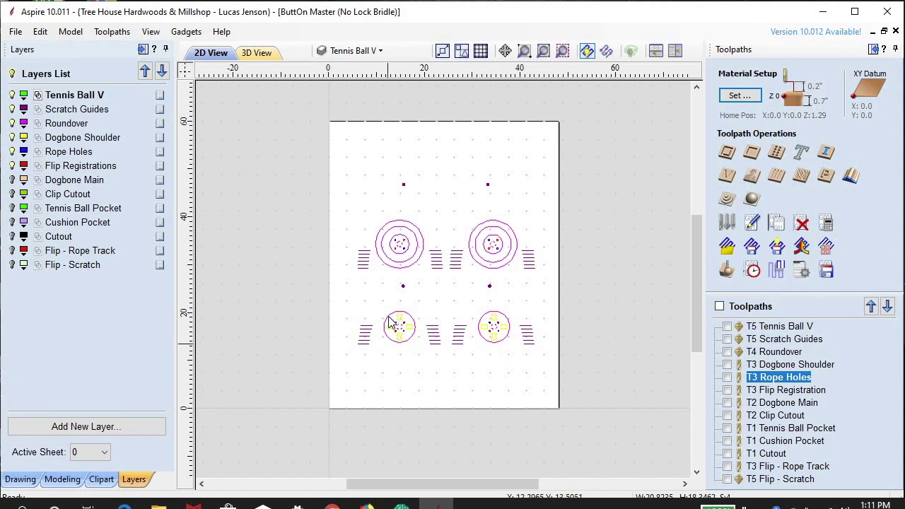
pyautogui.scroll(2, 397, 334)
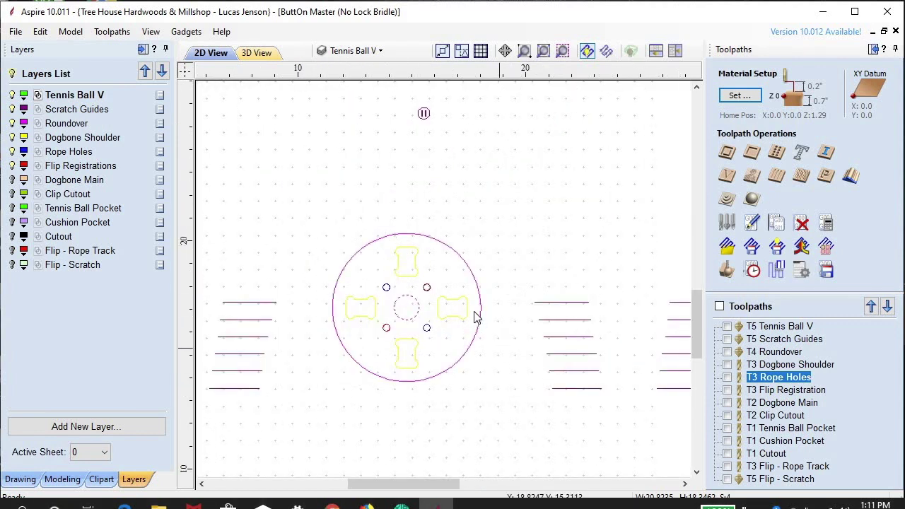
pyautogui.click(495, 378)
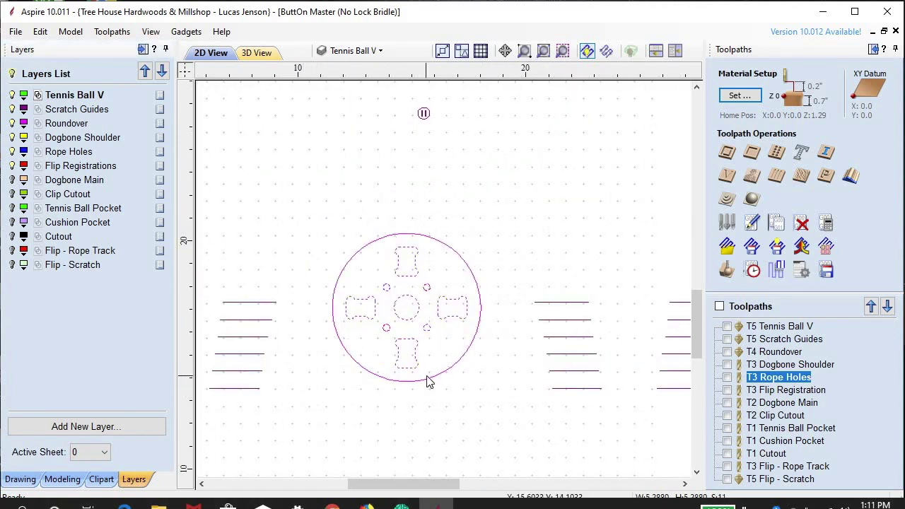
pyautogui.click(463, 403)
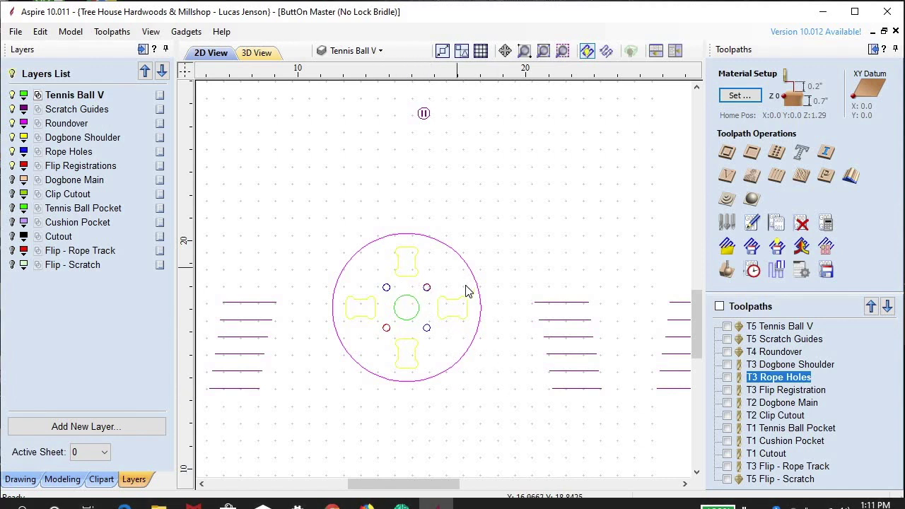
# Step: Hide the Flip Registrations layer, show the Dogbone Main layer and inspect the dogbones in the lower-left circle in 2D
pyautogui.scroll(-5, 468, 291)
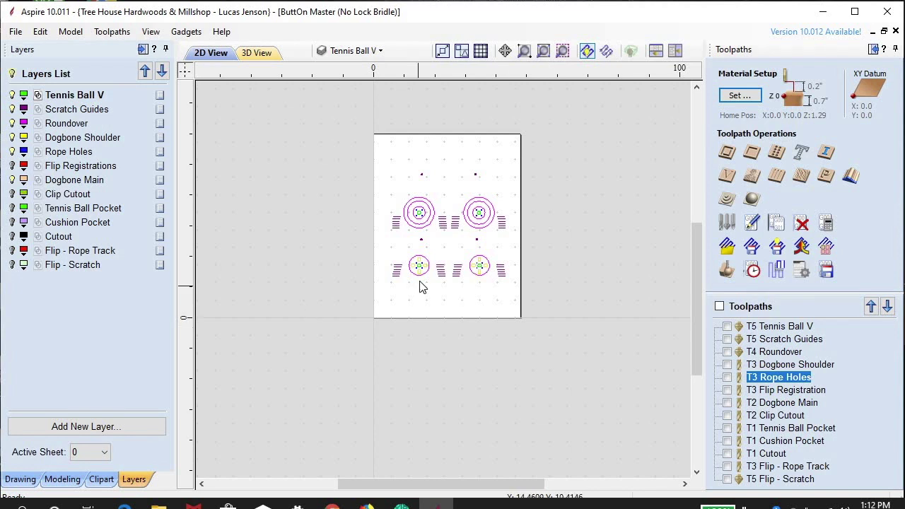
pyautogui.scroll(6, 420, 272)
pyautogui.scroll(-3, 366, 212)
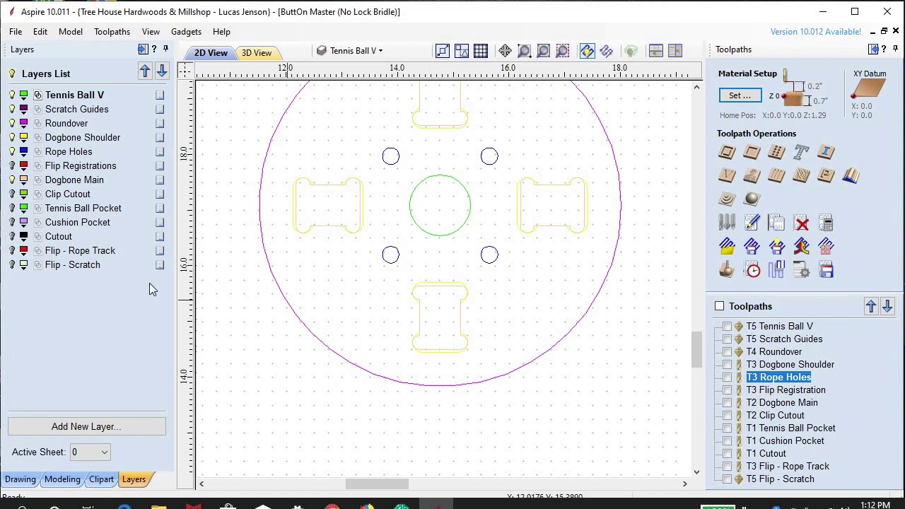
# Step: Open the T2 Dogbone Main pocket toolpath and review its cut depth, tool, clearing and ramp settings
pyautogui.doubleClick(784, 407)
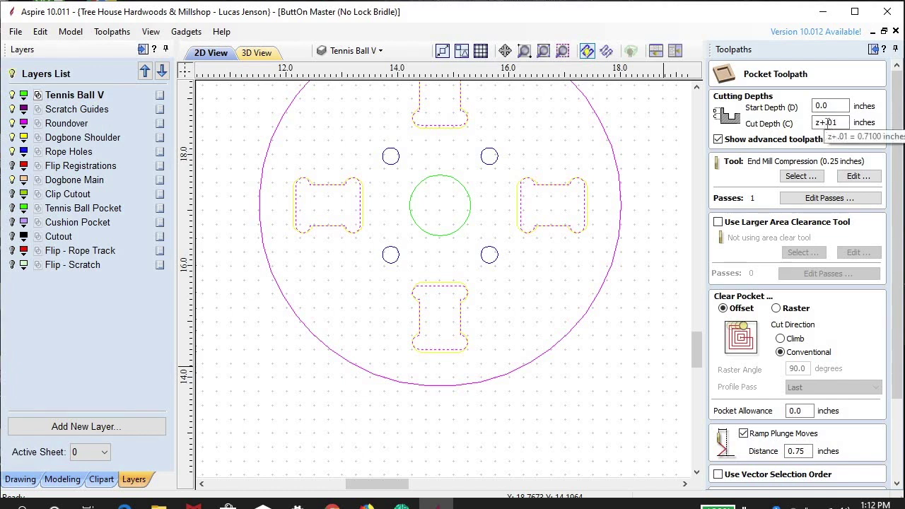
pyautogui.click(841, 123)
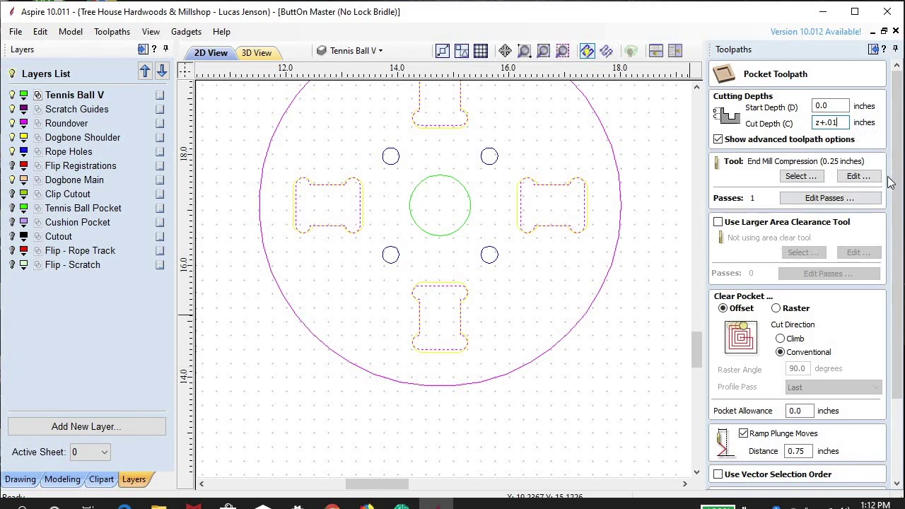
pyautogui.scroll(-3, 899, 189)
pyautogui.scroll(3, 897, 191)
pyautogui.scroll(-1, 901, 229)
pyautogui.scroll(-5, 900, 229)
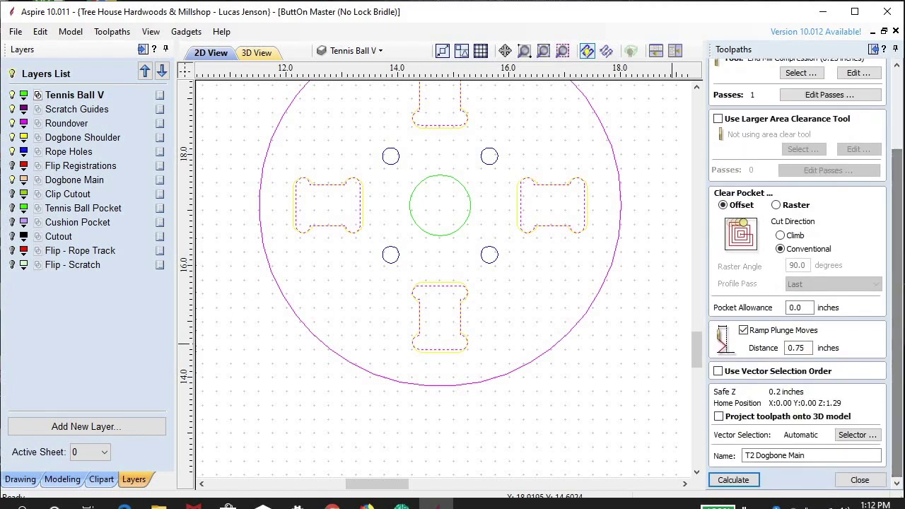
# Step: Calculate the T2 Dogbone Main toolpath, accepting the cut through the material, and preview the visible toolpaths
pyautogui.click(732, 479)
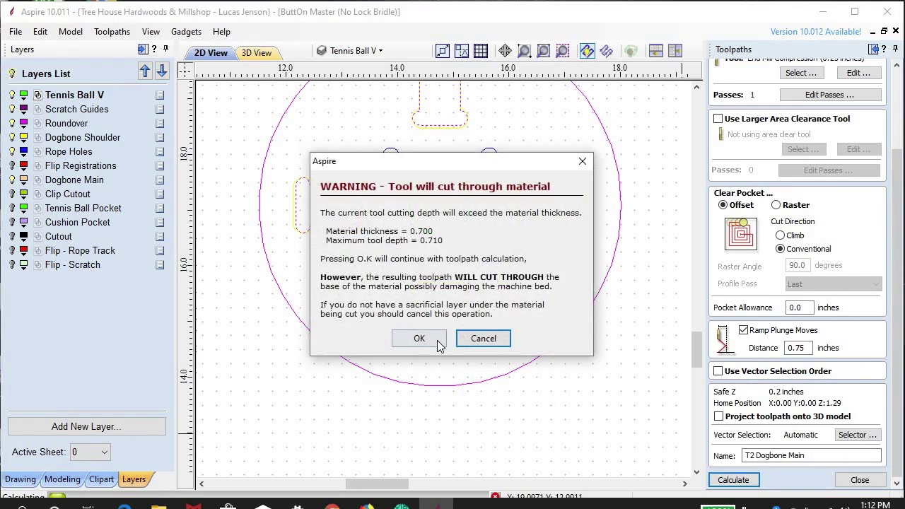
pyautogui.click(416, 341)
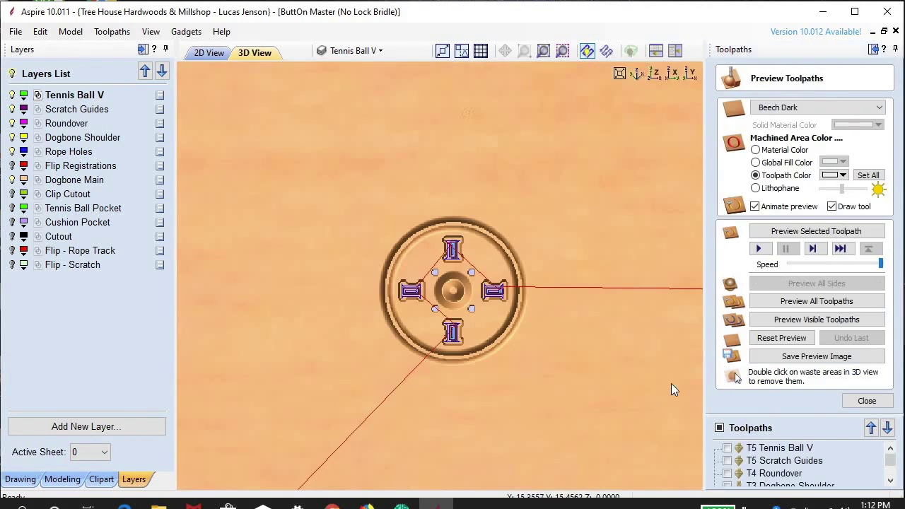
pyautogui.click(823, 320)
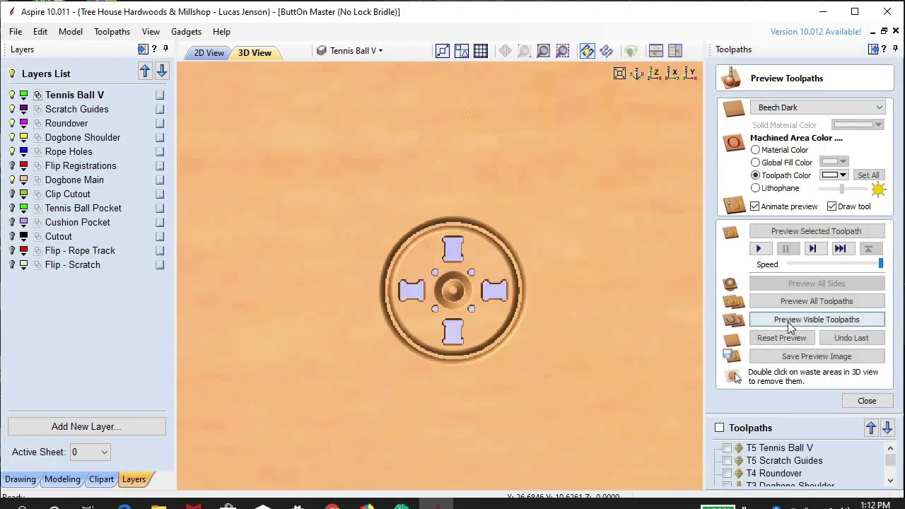
# Step: Examine the previewed dogbone cutouts and rope holes in the single-circle pieces from above in 3D
pyautogui.scroll(6, 487, 294)
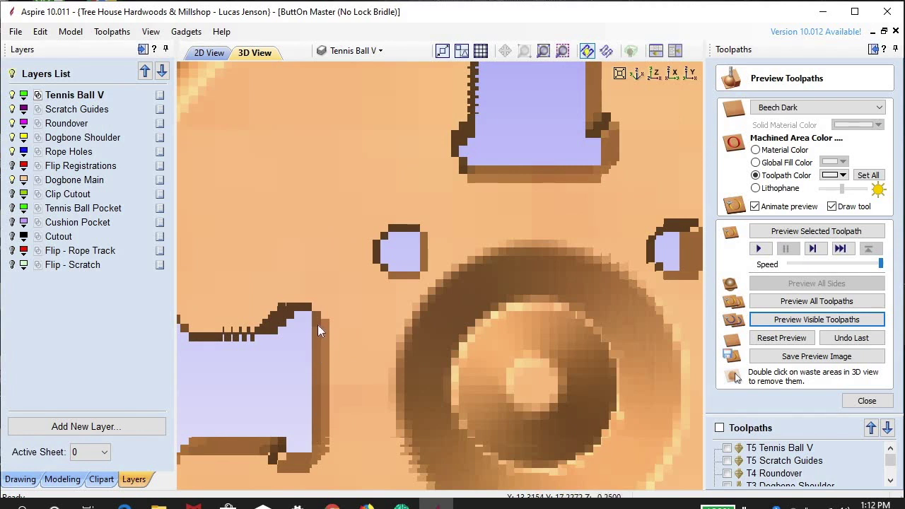
pyautogui.scroll(-6, 402, 311)
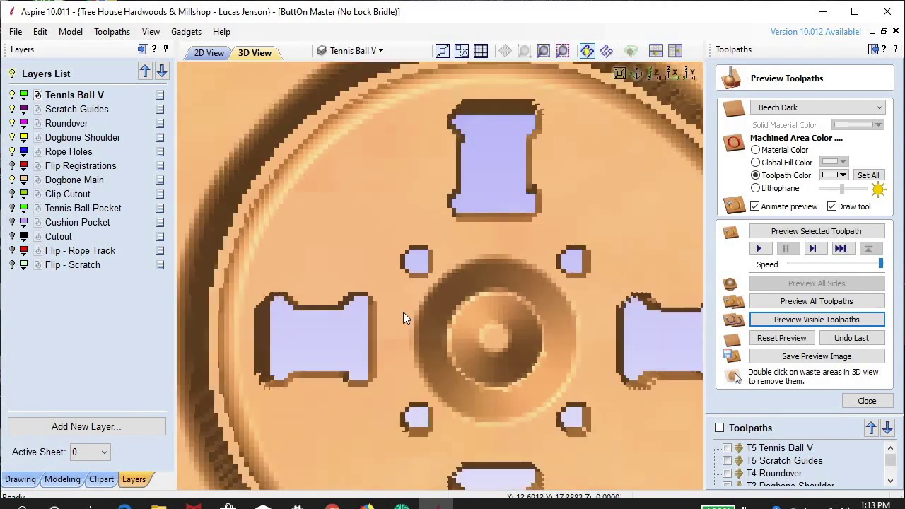
pyautogui.scroll(3, 477, 337)
pyautogui.scroll(2, 472, 327)
pyautogui.scroll(-7, 467, 322)
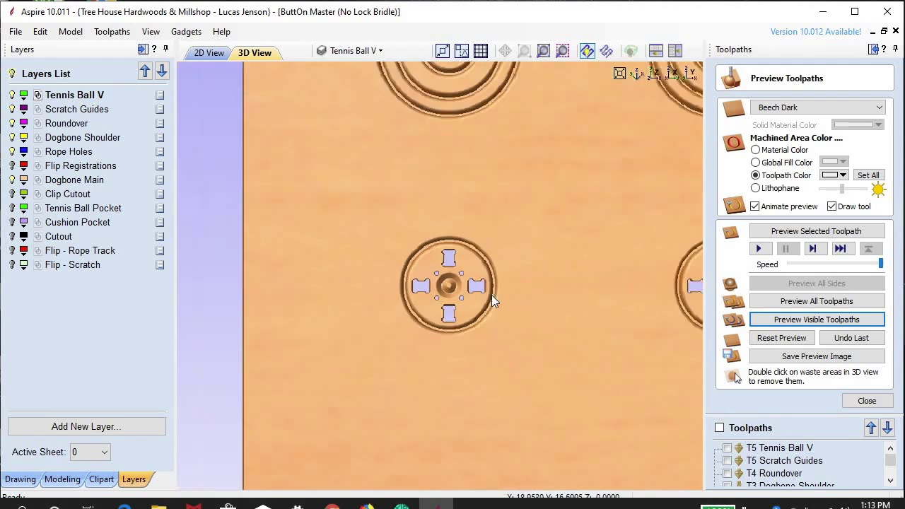
pyautogui.scroll(-5, 500, 295)
pyautogui.scroll(5, 444, 281)
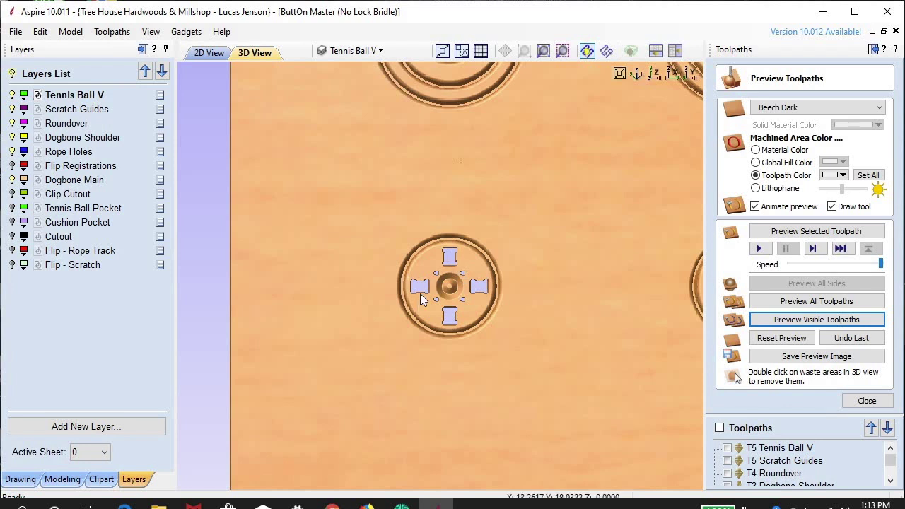
pyautogui.scroll(-3, 378, 316)
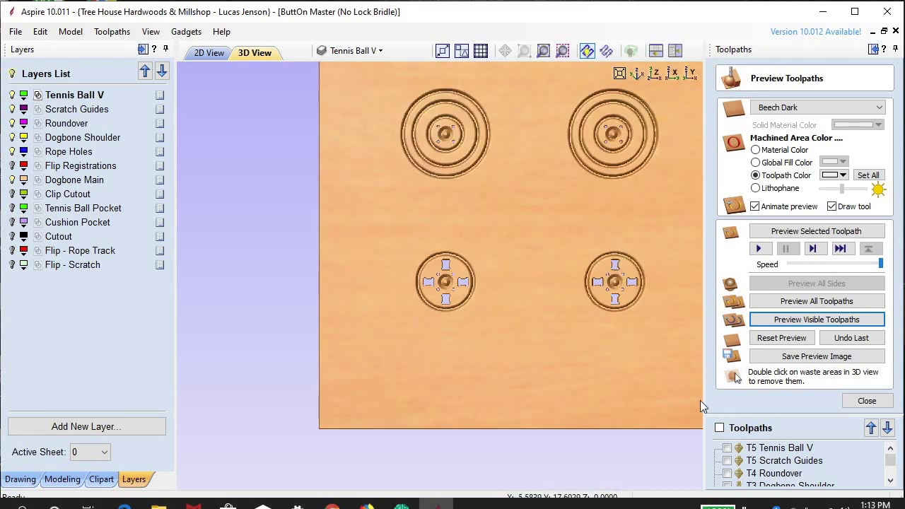
# Step: Close the toolpath preview and show the Clip Cutout layer in the 2D view
pyautogui.click(867, 401)
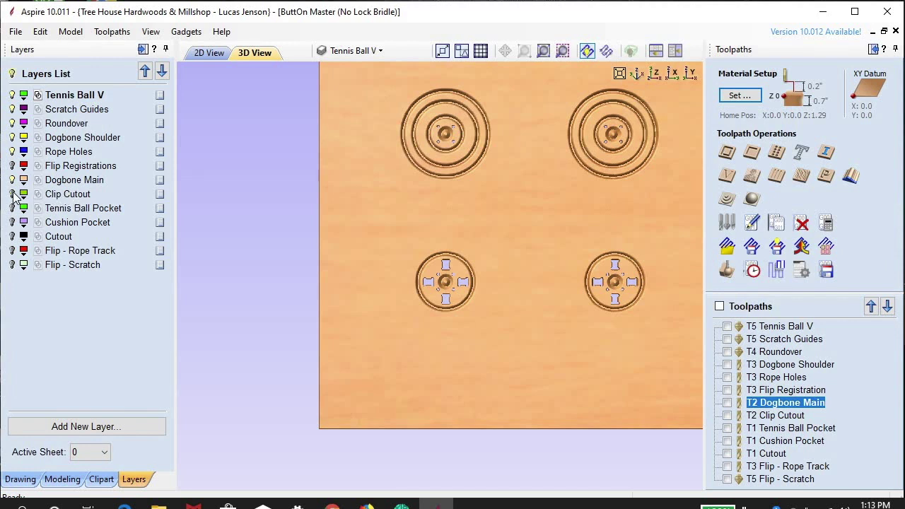
pyautogui.click(210, 53)
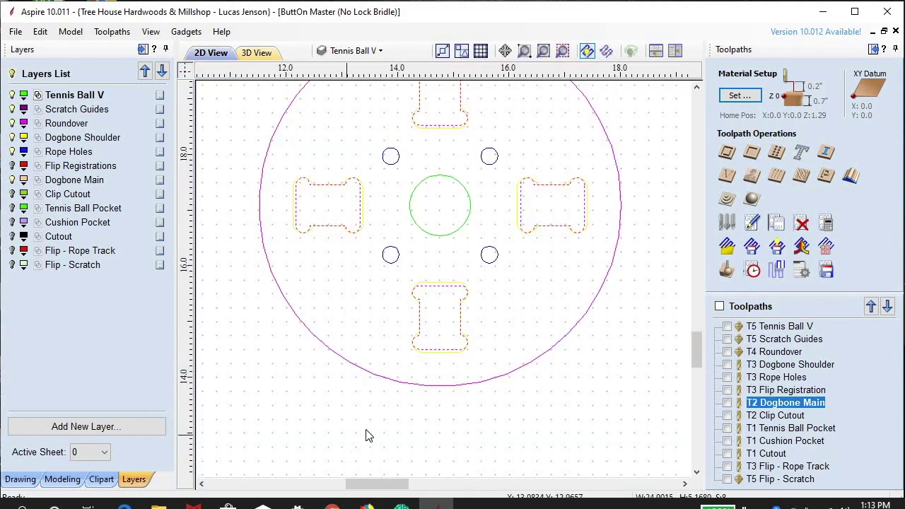
pyautogui.scroll(-2, 376, 428)
pyautogui.scroll(-1, 377, 428)
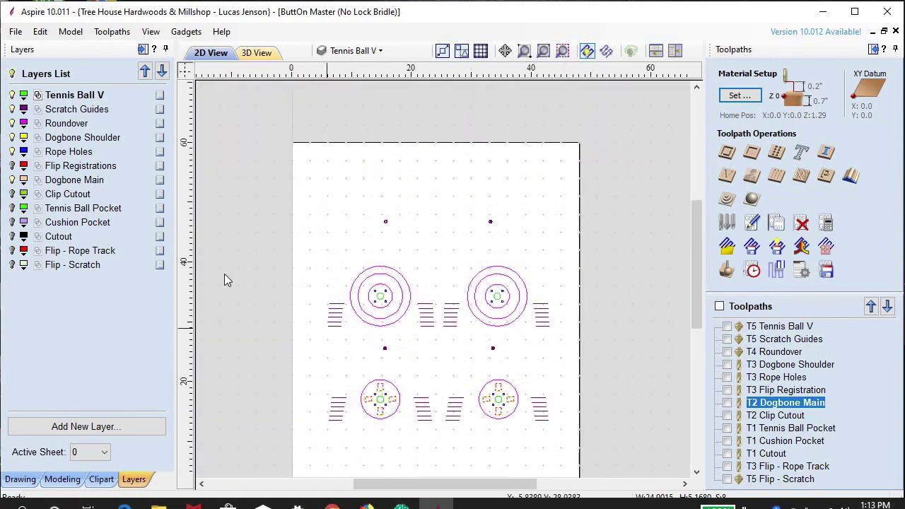
pyautogui.click(12, 194)
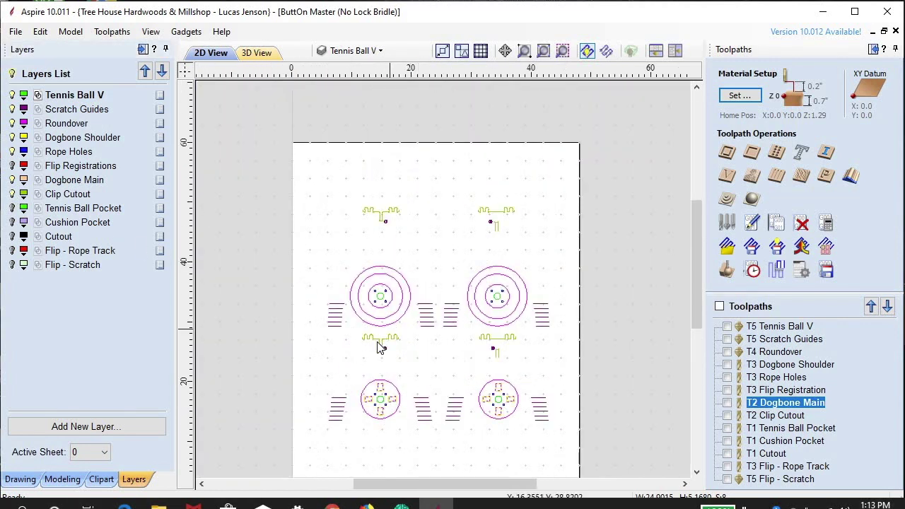
pyautogui.scroll(1, 375, 346)
pyautogui.scroll(5, 375, 346)
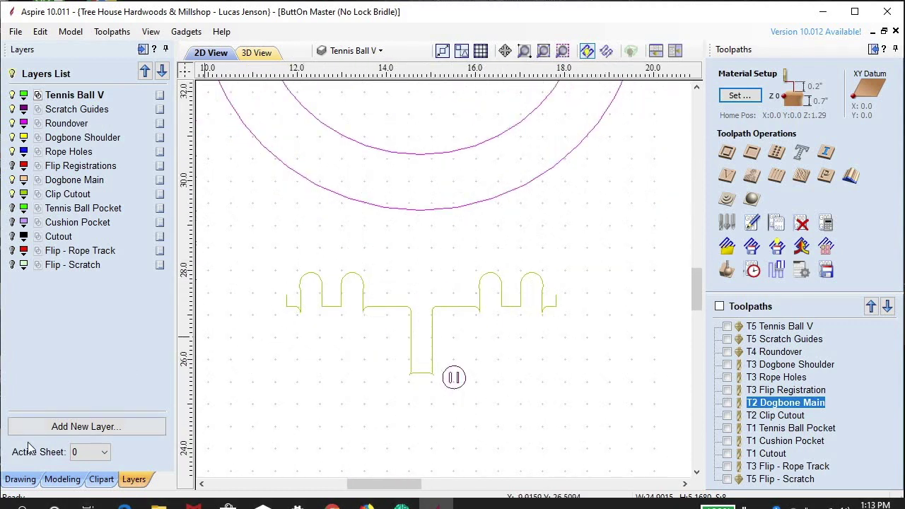
# Step: Show the Cutout layer and compare its leg outline with the Clip Cutout vector around the clip notches
pyautogui.click(13, 236)
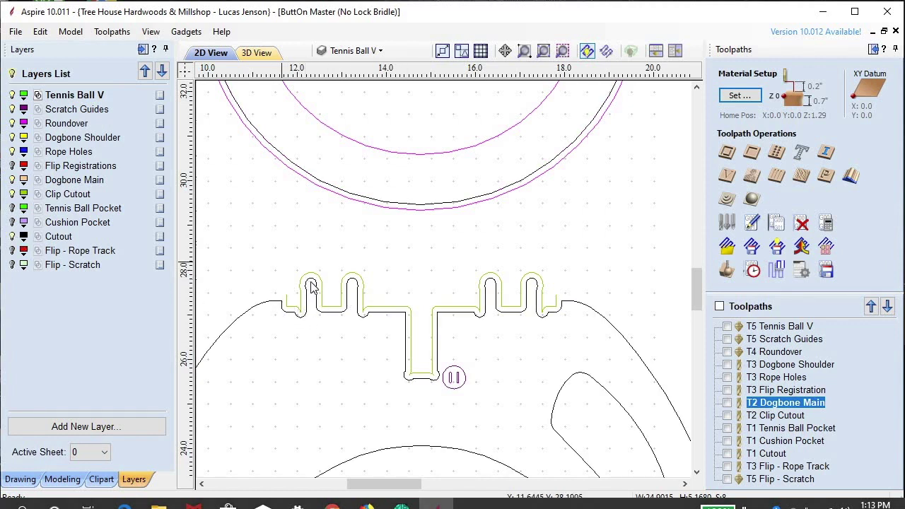
pyautogui.scroll(4, 313, 286)
pyautogui.scroll(-4, 360, 314)
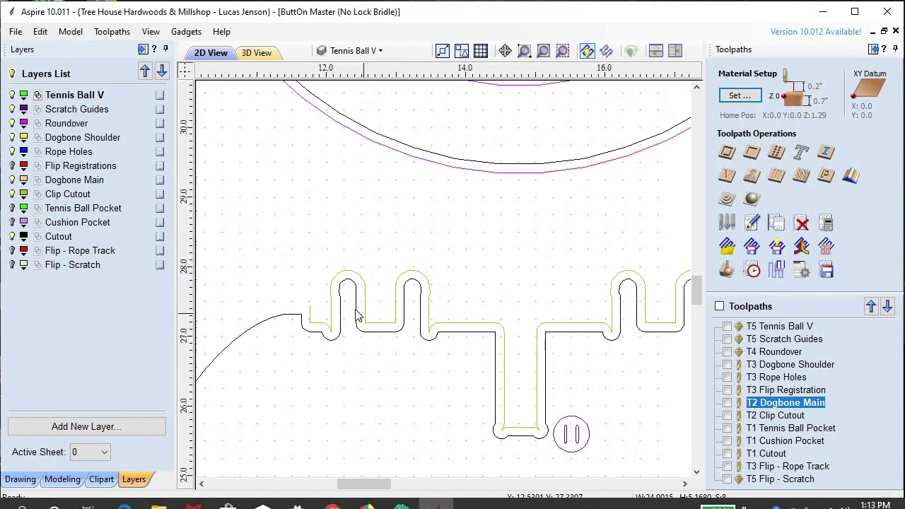
pyautogui.scroll(3, 397, 311)
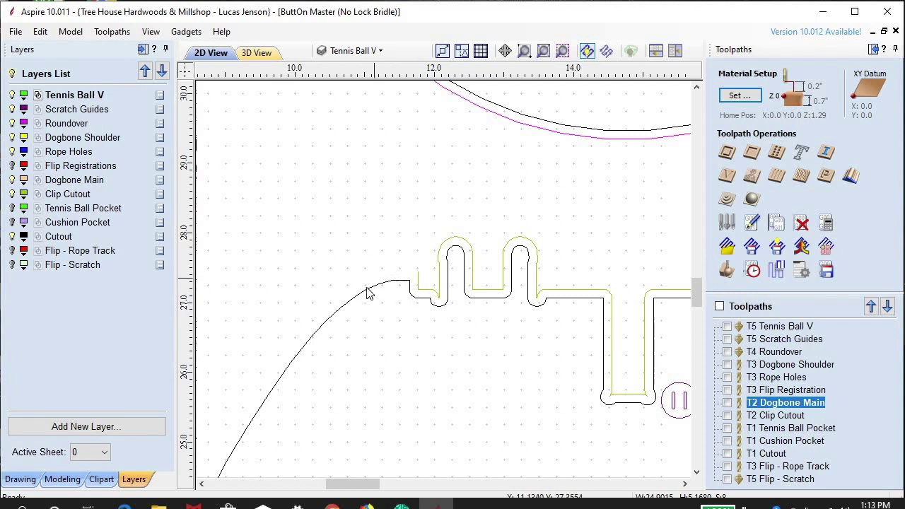
pyautogui.scroll(-3, 395, 273)
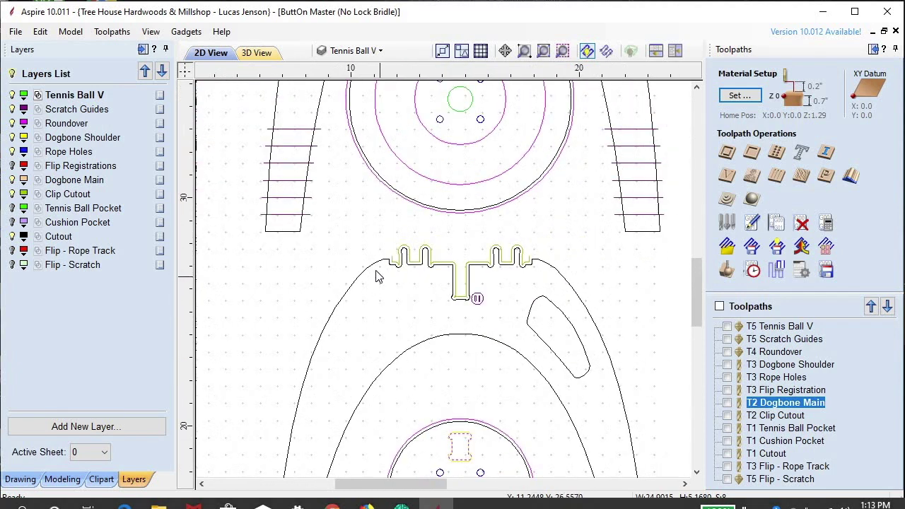
pyautogui.scroll(4, 396, 255)
pyautogui.scroll(-3, 480, 251)
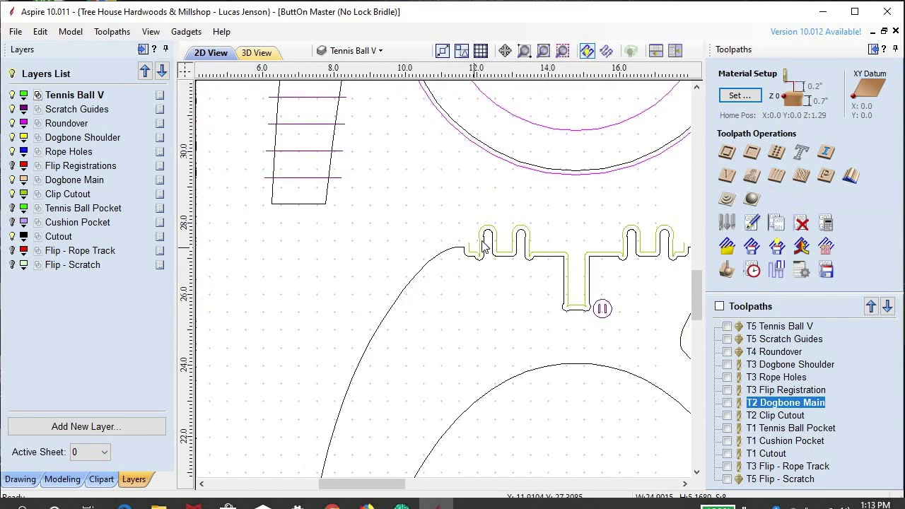
pyautogui.scroll(-1, 424, 274)
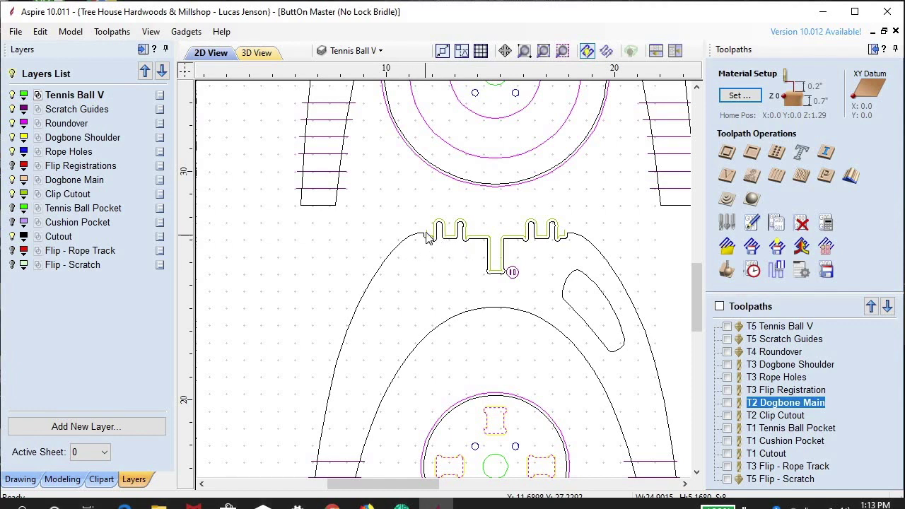
# Step: Examine the open end of the Clip Cutout vector and its offset from the leg outline at the lower-left leg piece
pyautogui.scroll(3, 429, 239)
pyautogui.scroll(-3, 394, 259)
pyautogui.scroll(4, 448, 258)
pyautogui.scroll(-1, 393, 265)
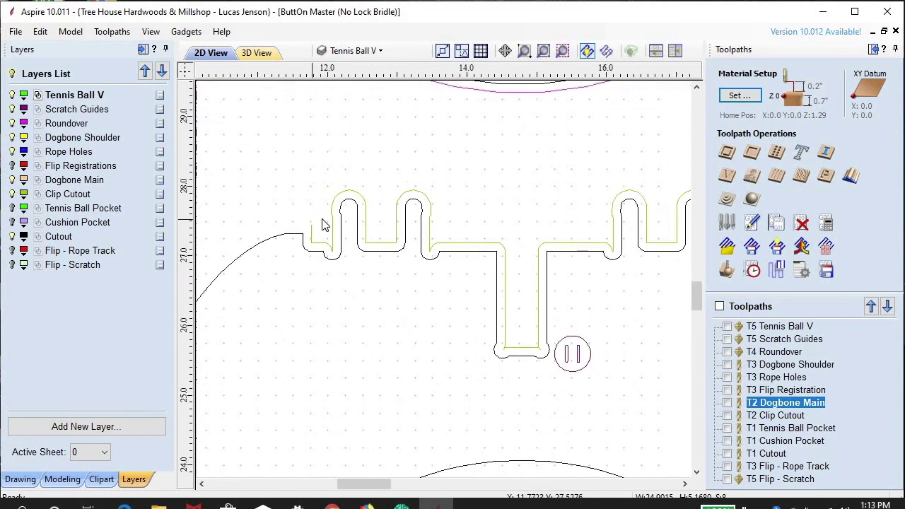
pyautogui.scroll(3, 314, 251)
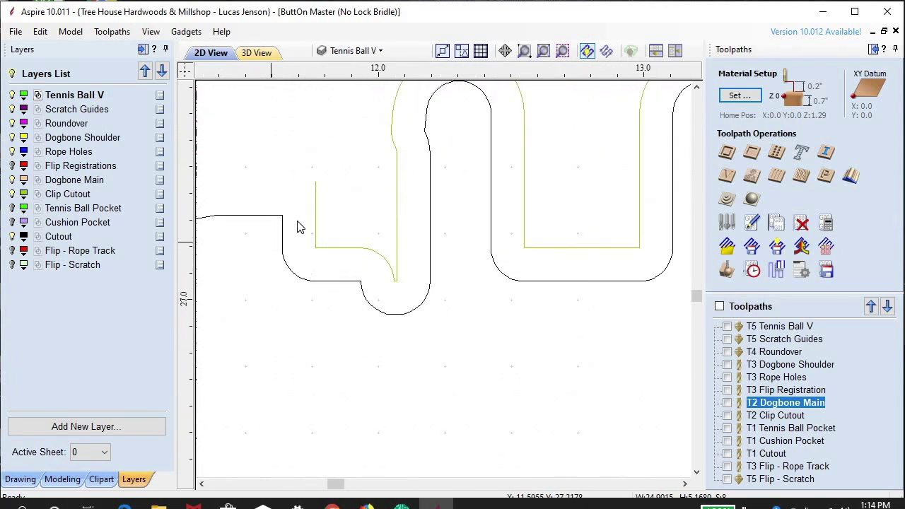
pyautogui.scroll(-2, 400, 307)
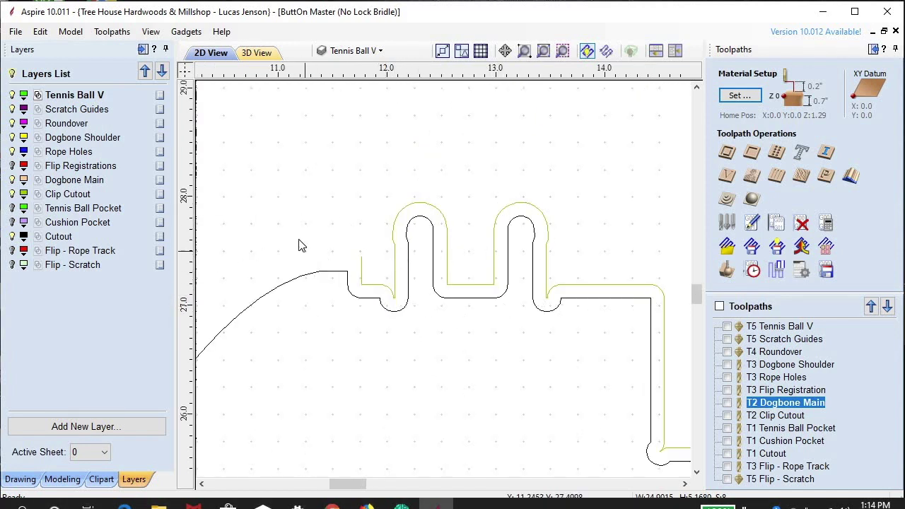
pyautogui.scroll(-2, 341, 277)
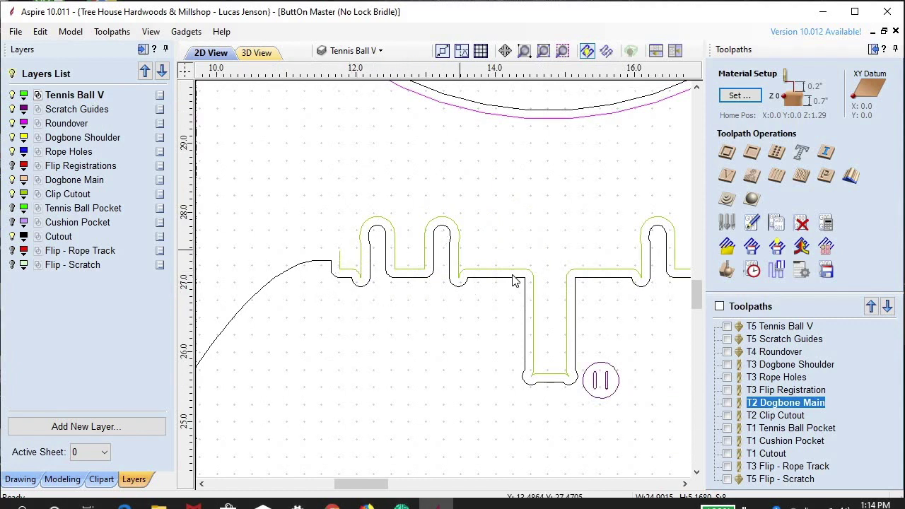
pyautogui.scroll(-5, 382, 275)
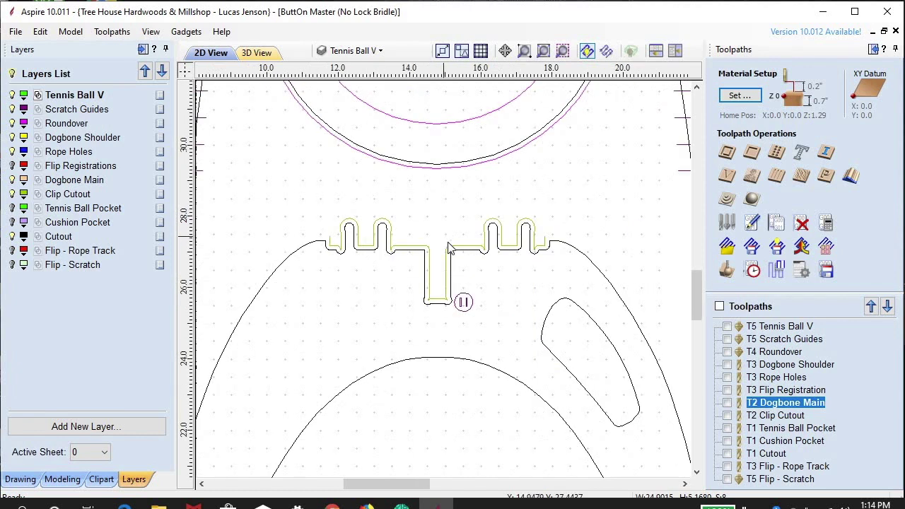
pyautogui.scroll(-2, 557, 274)
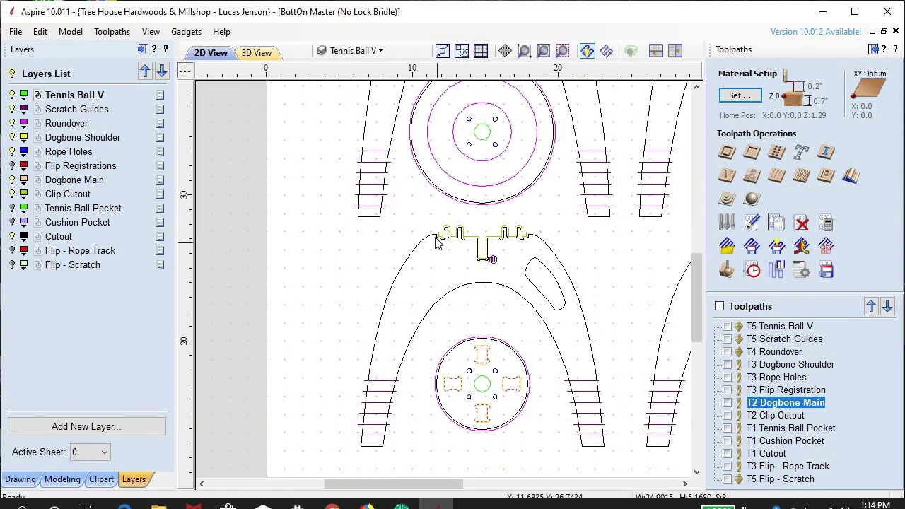
pyautogui.scroll(4, 438, 239)
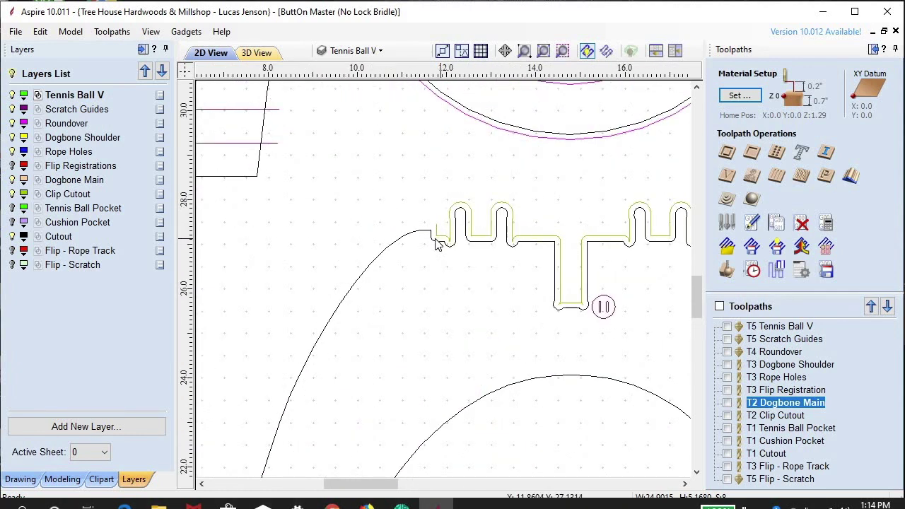
pyautogui.scroll(-3, 442, 242)
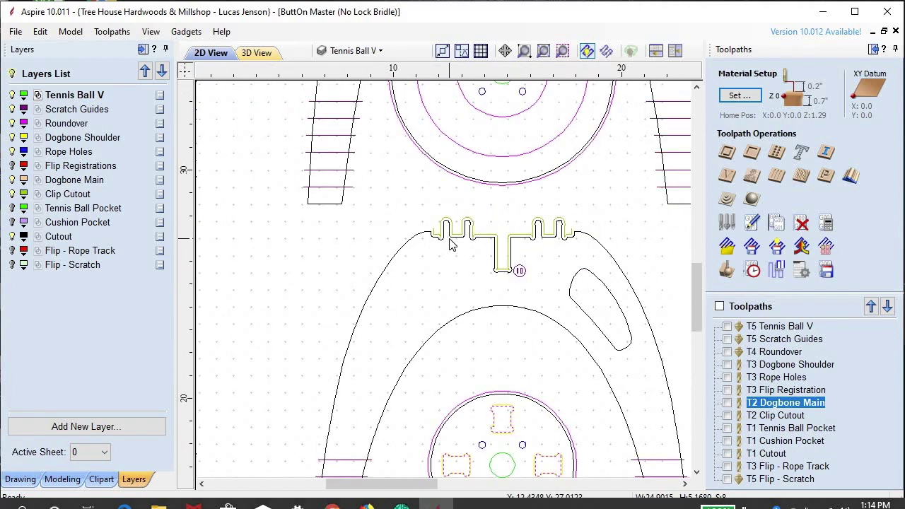
pyautogui.scroll(-2, 438, 242)
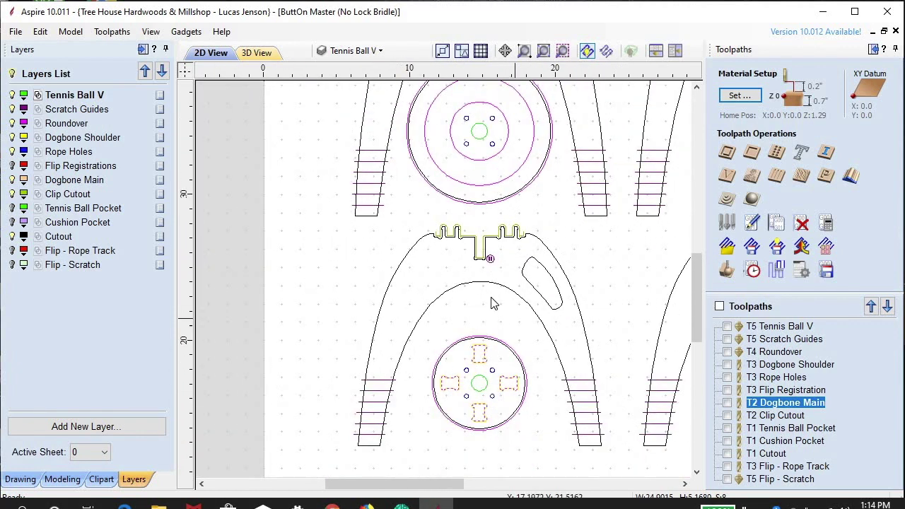
pyautogui.scroll(4, 454, 240)
pyautogui.scroll(-2, 374, 276)
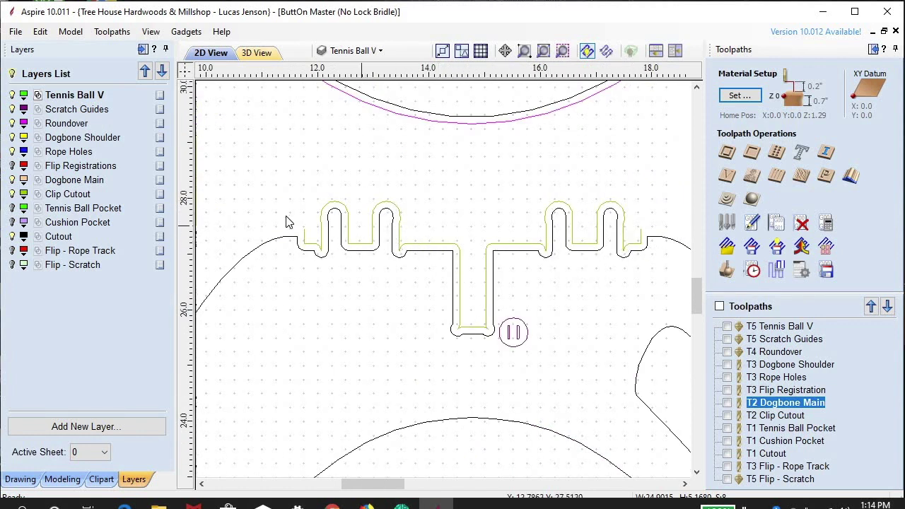
pyautogui.scroll(-5, 495, 283)
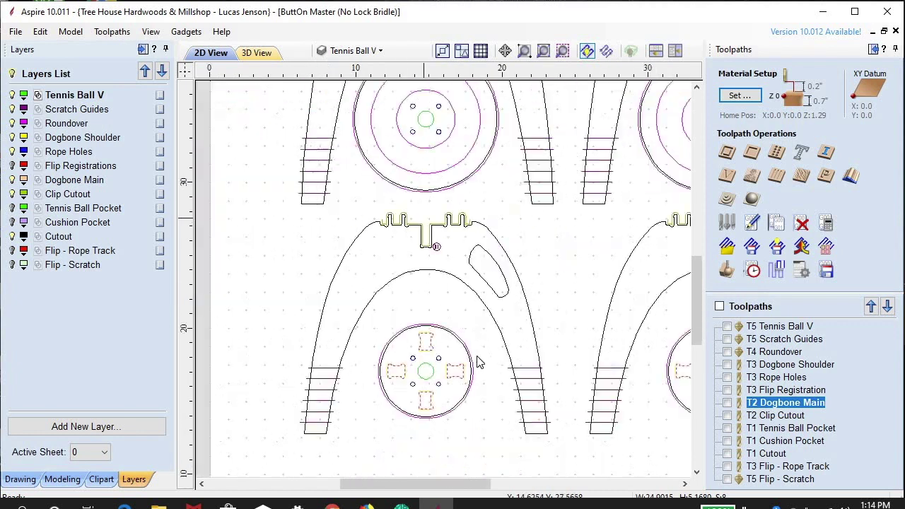
# Step: Examine the dogbone corners of the clip slot and its Clip Cutout vector on the lower-right leg piece
pyautogui.scroll(3, 459, 375)
pyautogui.scroll(-2, 458, 393)
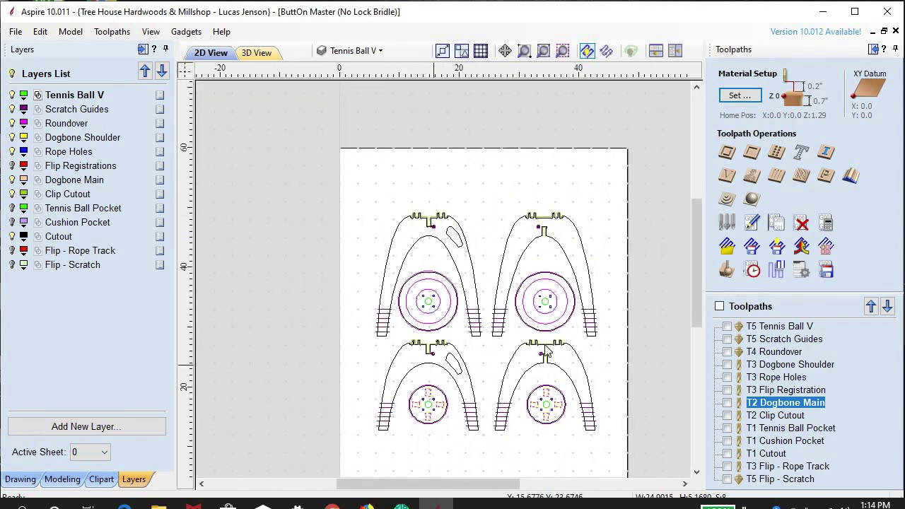
pyautogui.scroll(5, 547, 359)
pyautogui.scroll(-1, 550, 343)
pyautogui.scroll(1, 490, 327)
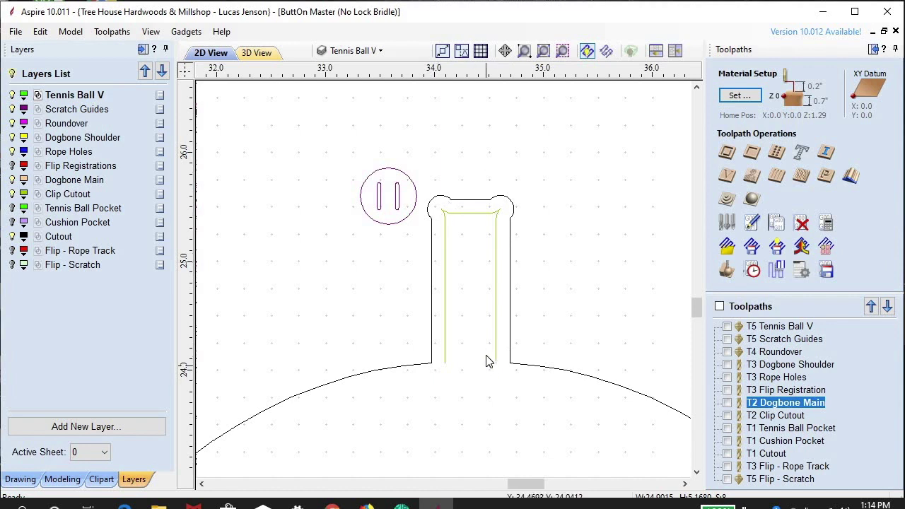
pyautogui.scroll(-1, 489, 364)
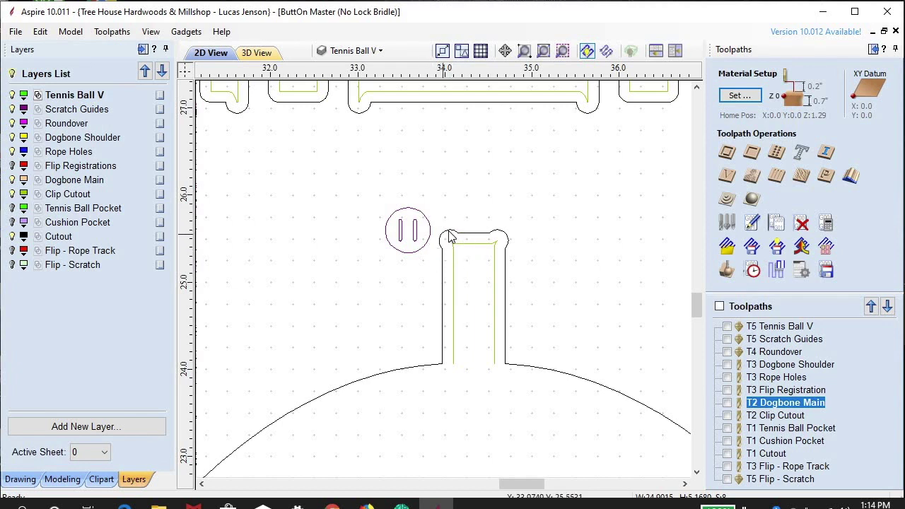
pyautogui.scroll(3, 448, 236)
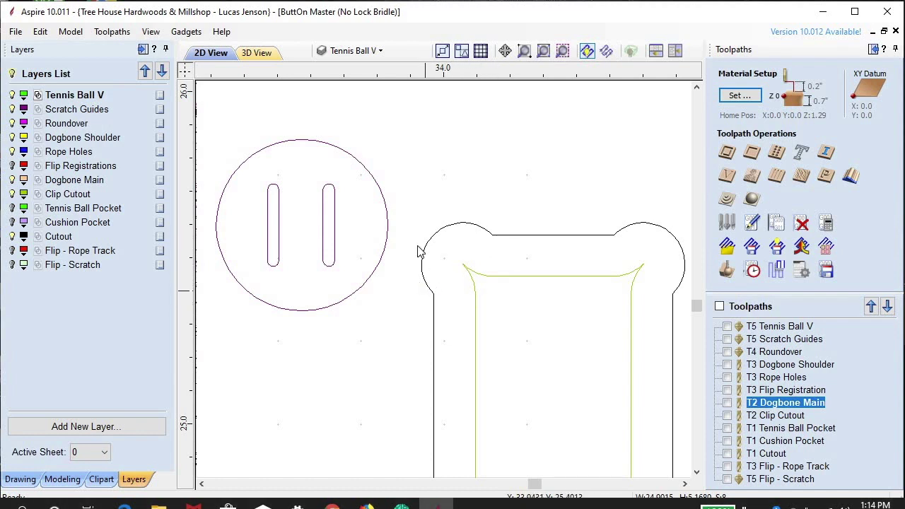
# Step: Examine the Clip Cutout vector around the centre notch and clip fingers of the lower-left leg piece against its outline
pyautogui.scroll(-6, 417, 251)
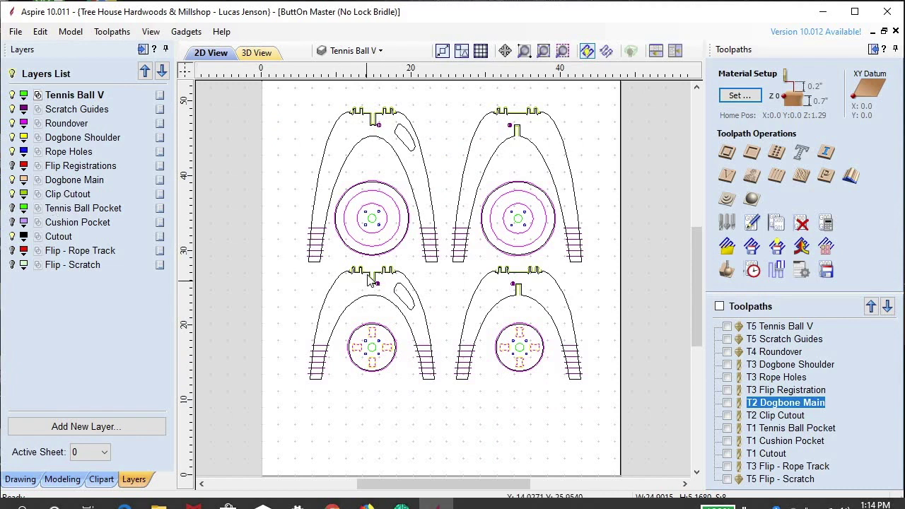
pyautogui.scroll(6, 371, 287)
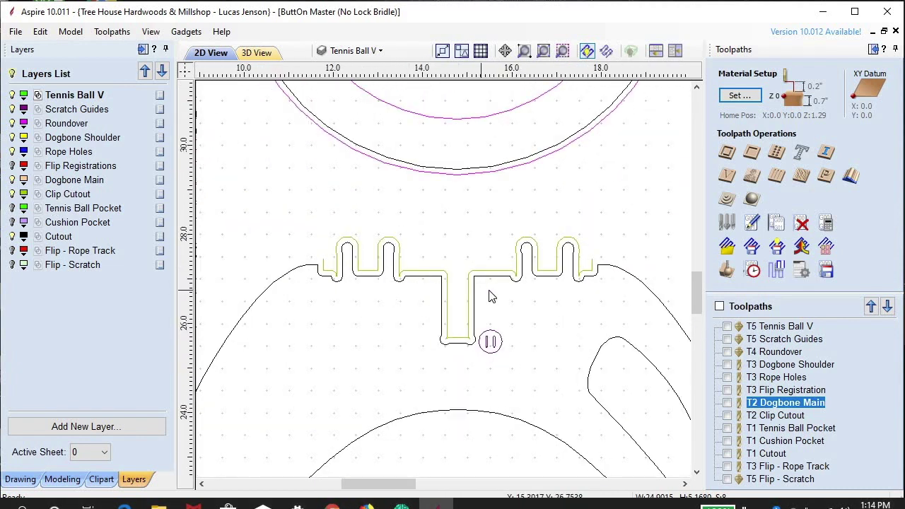
pyautogui.scroll(-5, 466, 304)
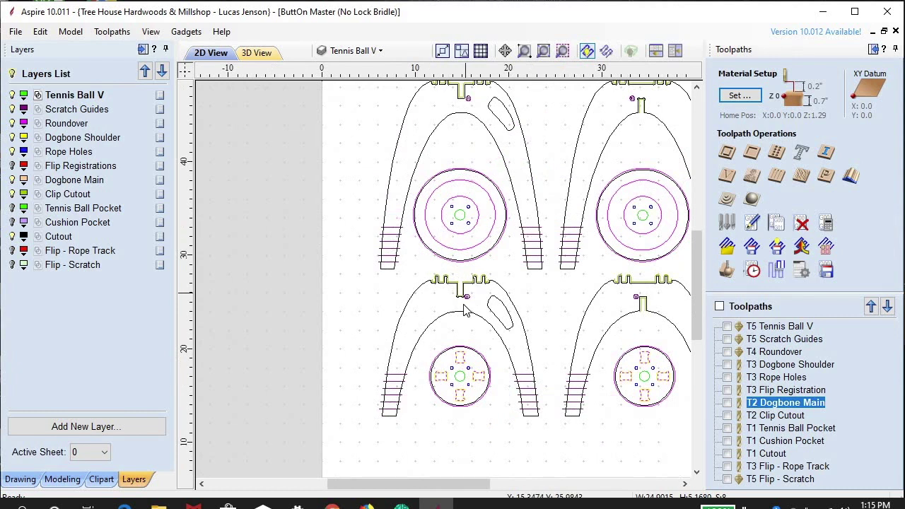
pyautogui.scroll(4, 467, 305)
pyautogui.scroll(-2, 488, 290)
pyautogui.scroll(1, 477, 275)
pyautogui.scroll(-1, 479, 280)
pyautogui.scroll(1, 440, 238)
pyautogui.scroll(-3, 434, 235)
pyautogui.scroll(3, 428, 239)
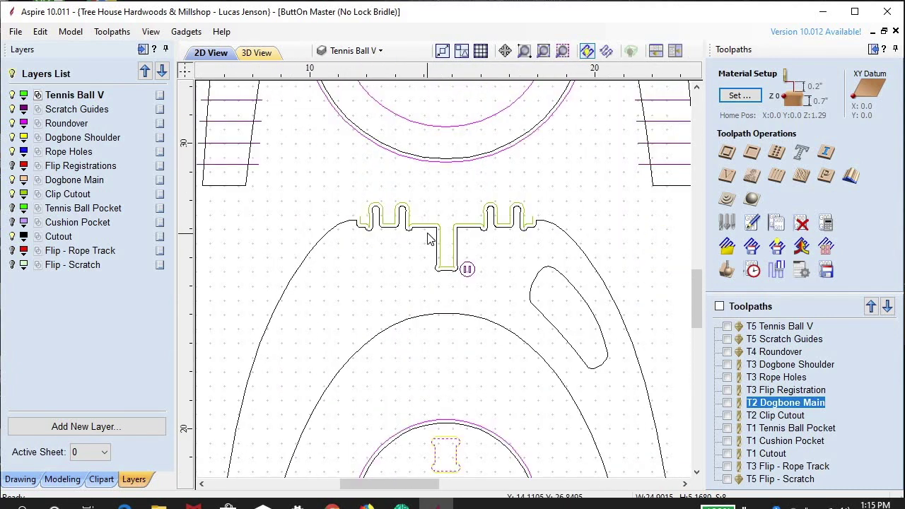
pyautogui.scroll(1, 431, 238)
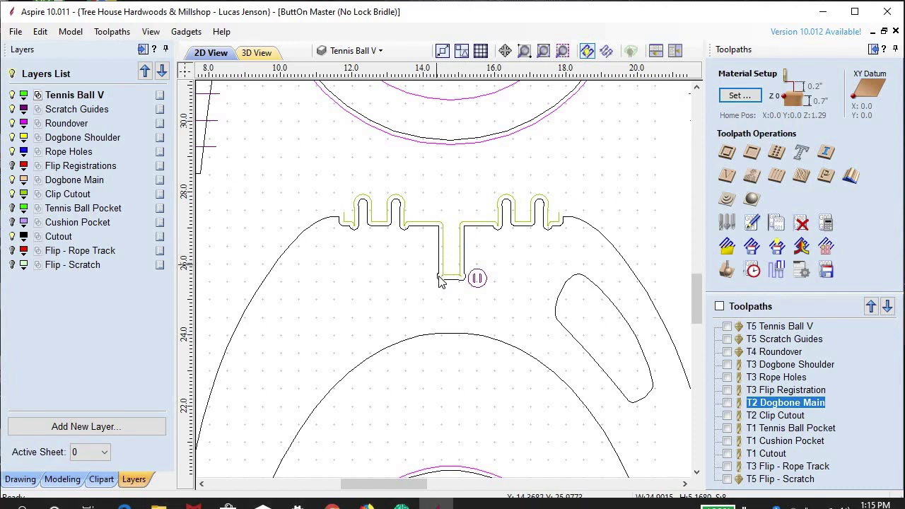
pyautogui.scroll(-4, 446, 276)
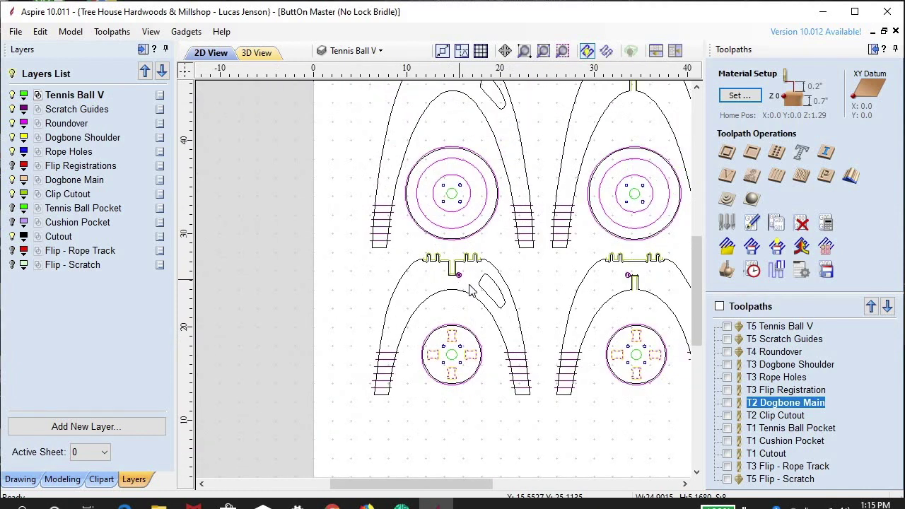
pyautogui.scroll(1, 453, 270)
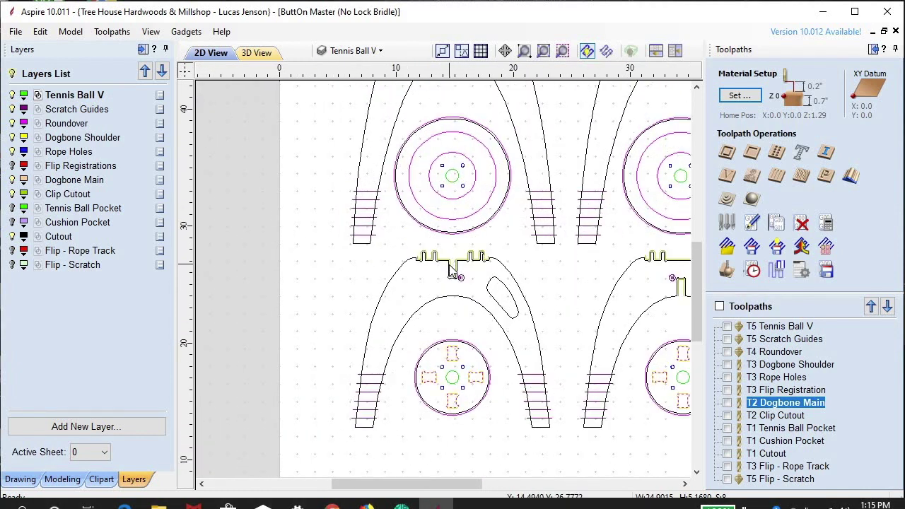
pyautogui.scroll(4, 454, 270)
pyautogui.scroll(-5, 458, 290)
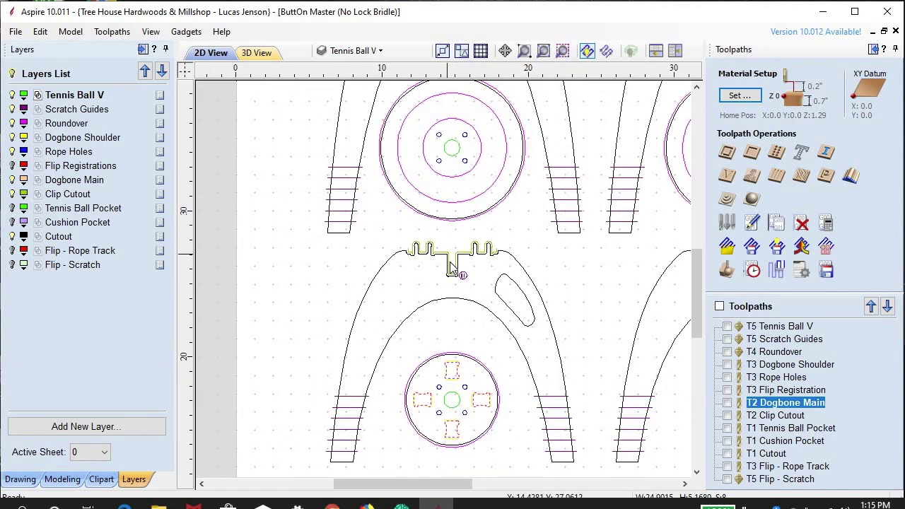
pyautogui.scroll(1, 455, 267)
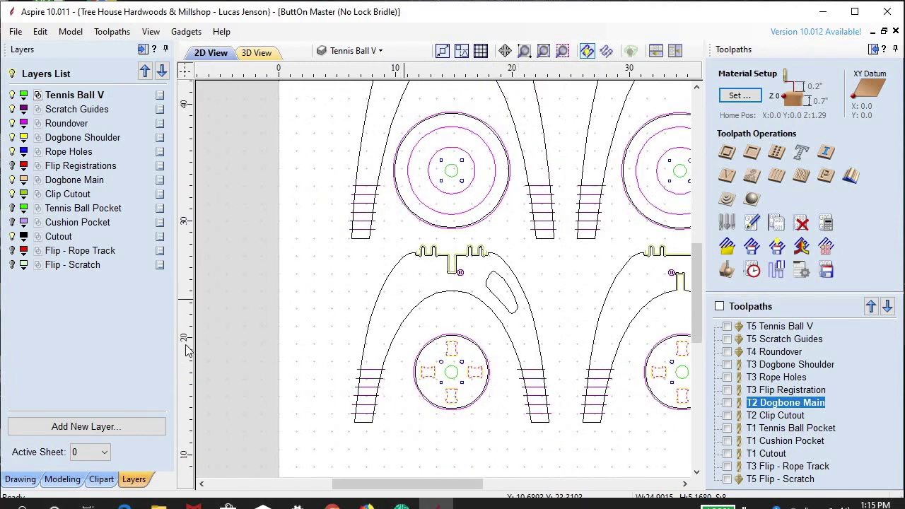
# Step: Hide the Cutout layer and open the T2 Clip Cutout toolpath for editing
pyautogui.click(12, 236)
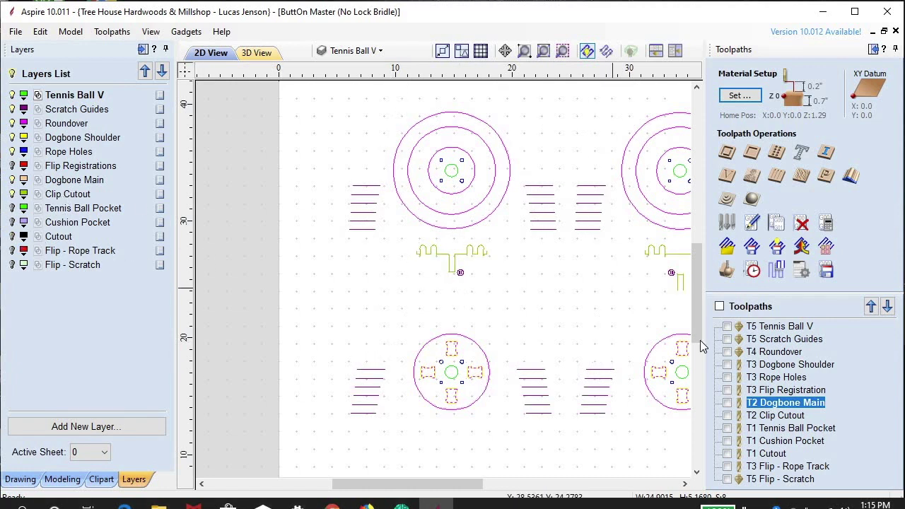
pyautogui.click(788, 417)
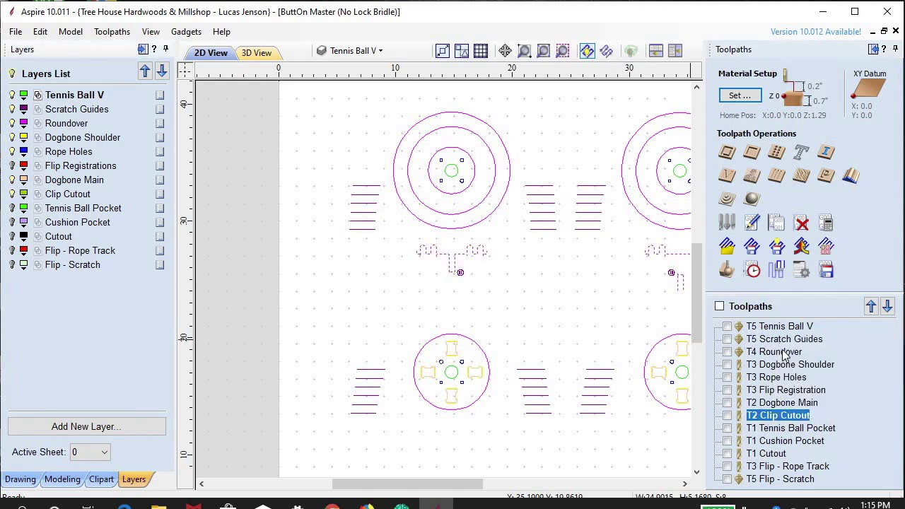
pyautogui.doubleClick(786, 416)
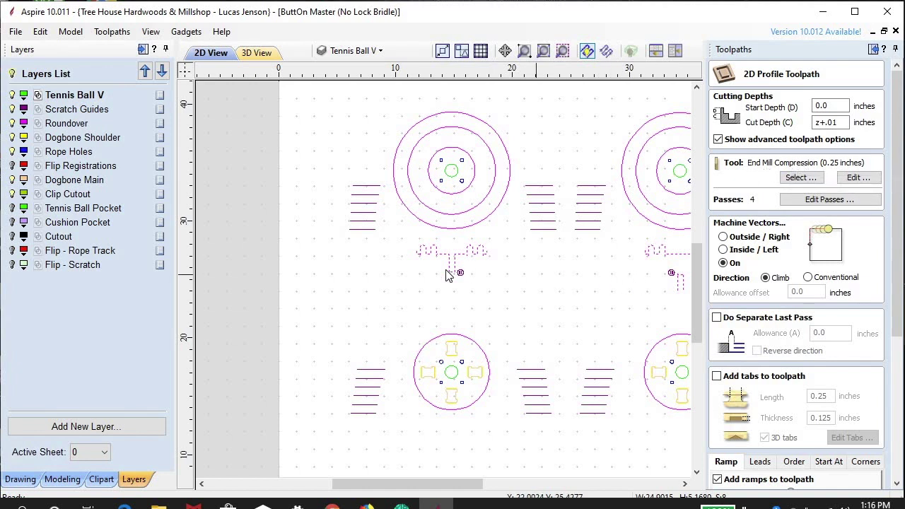
# Step: Review the pass depths of the T2 Clip Cutout toolpath without changing them
pyautogui.scroll(-2, 467, 227)
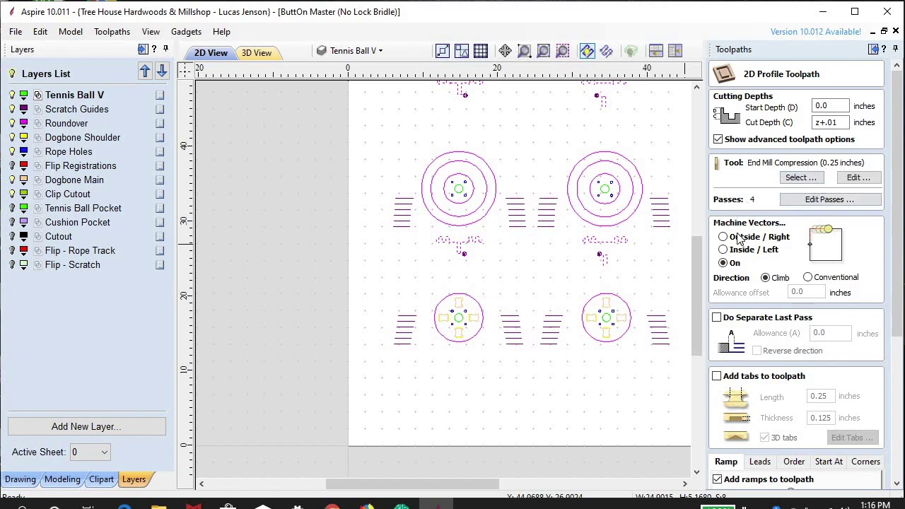
pyautogui.click(821, 201)
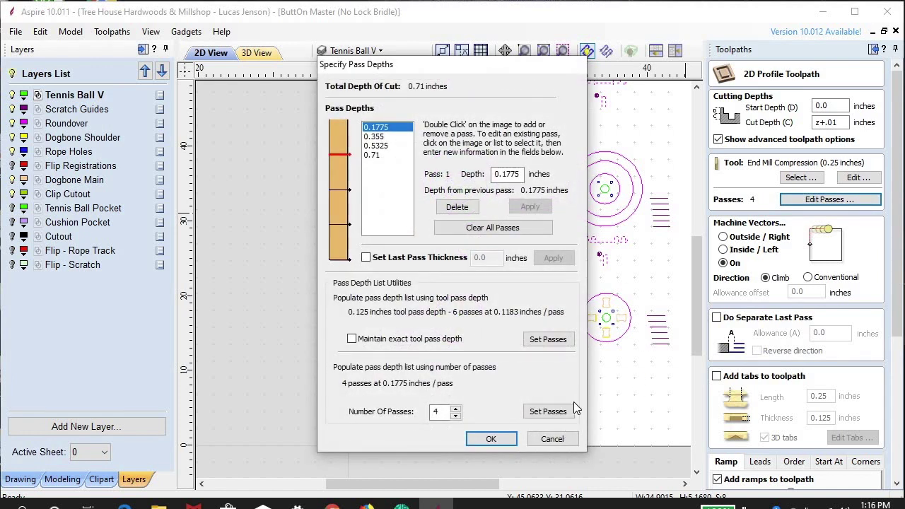
pyautogui.click(550, 439)
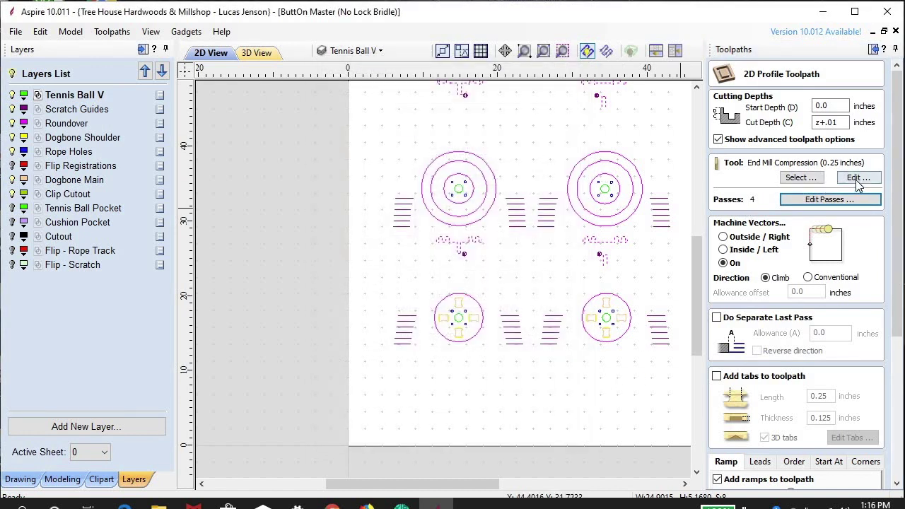
# Step: Set the feed rate of the toolpath's 0.25-inch compression end mill to 180 inches/min
pyautogui.click(858, 177)
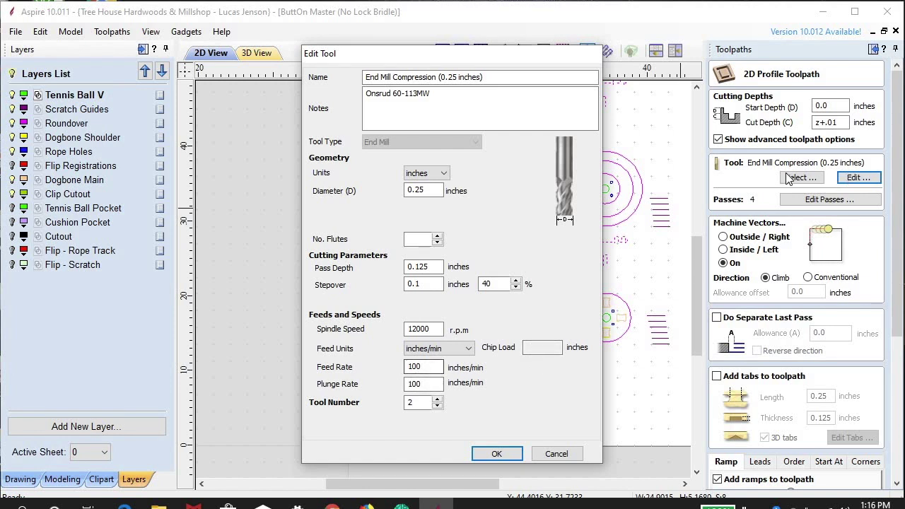
pyautogui.moveTo(428, 366); pyautogui.dragTo(357, 373)
pyautogui.write('180')
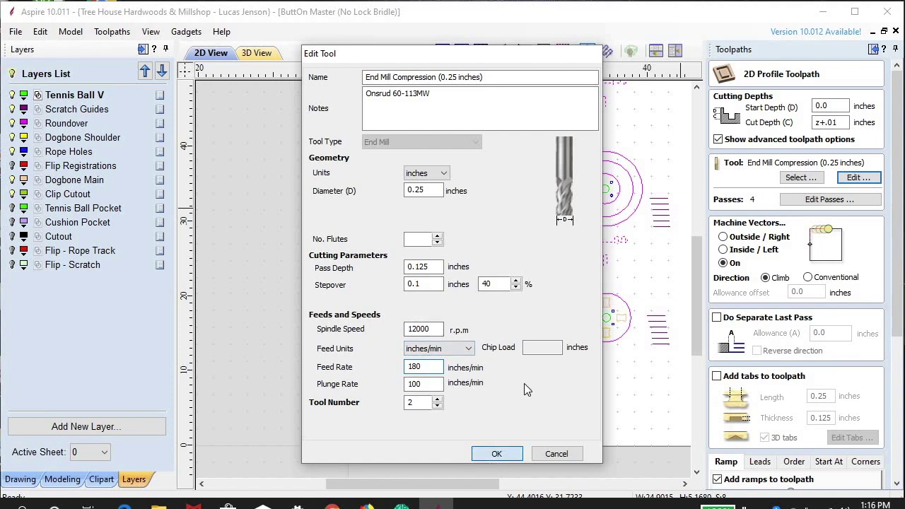
pyautogui.click(503, 456)
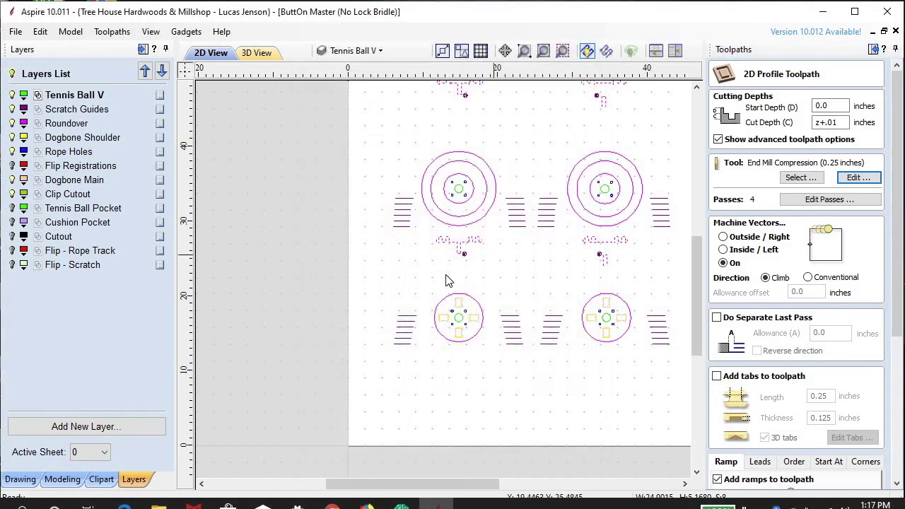
# Step: Calculate the T2 Clip Cutout toolpath, accepting that the tool cuts through the material
pyautogui.scroll(-1, 412, 339)
pyautogui.scroll(2, 596, 256)
pyautogui.scroll(-1, 596, 256)
pyautogui.scroll(2, 476, 347)
pyautogui.scroll(-1, 447, 339)
pyautogui.scroll(-2, 447, 339)
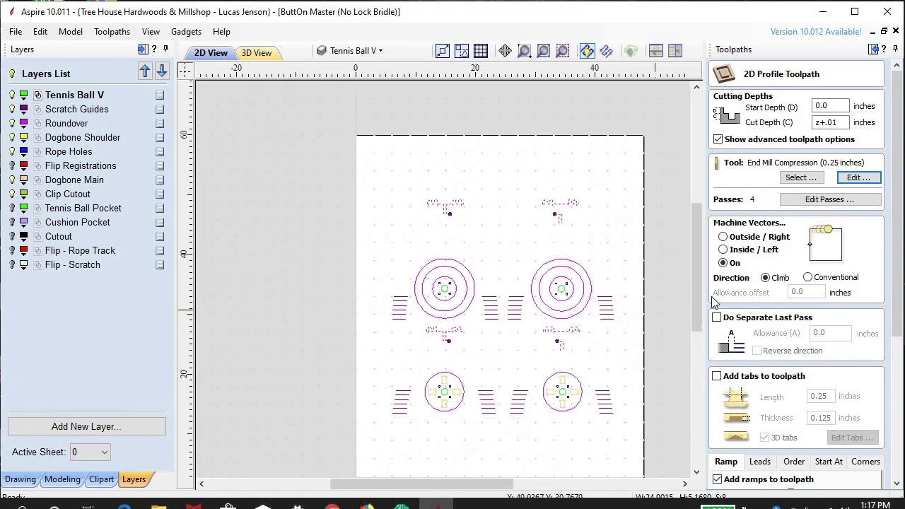
pyautogui.scroll(3, 513, 354)
pyautogui.scroll(-2, 495, 299)
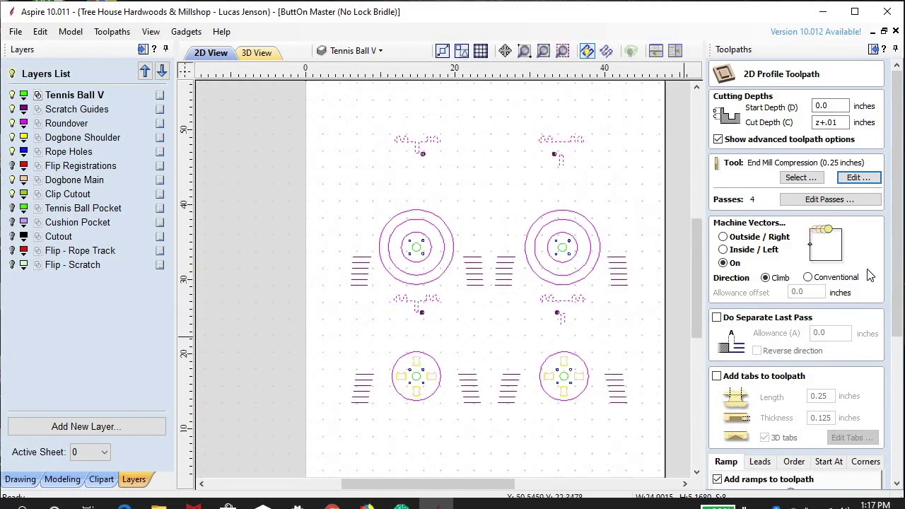
pyautogui.moveTo(900, 253); pyautogui.dragTo(901, 398)
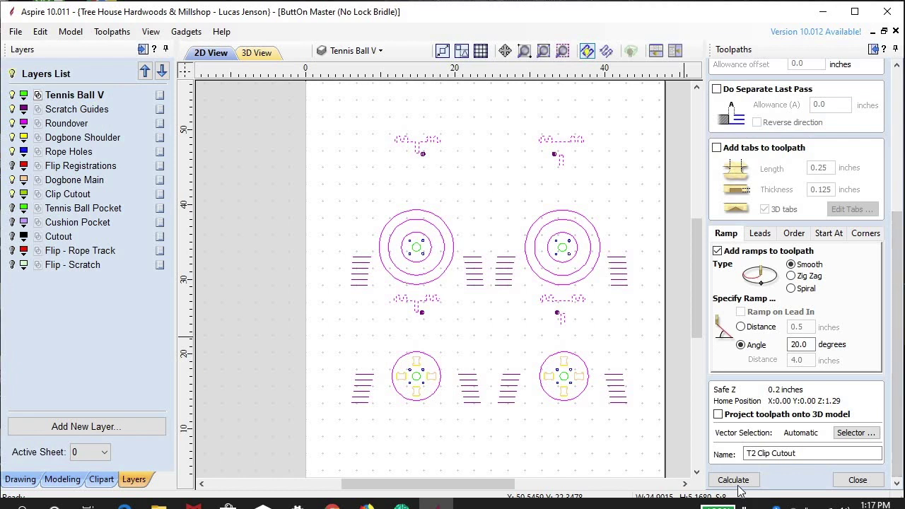
pyautogui.click(735, 479)
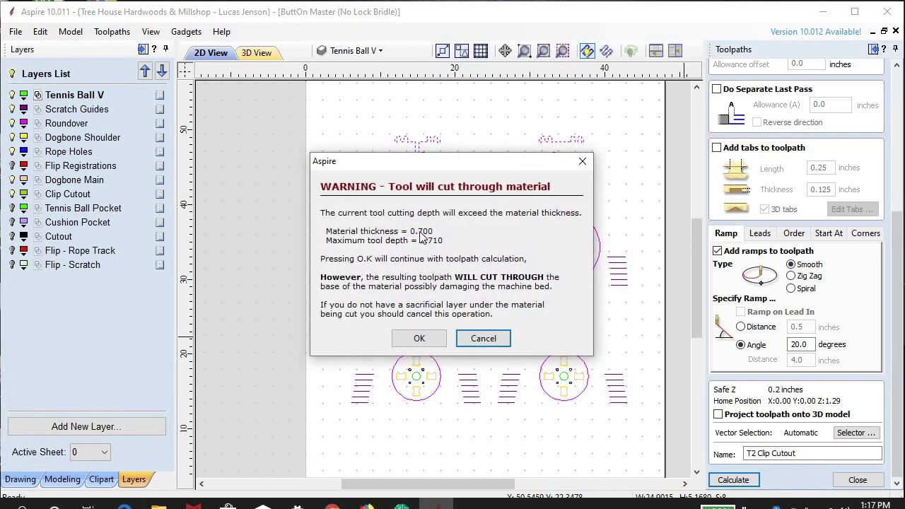
pyautogui.click(427, 339)
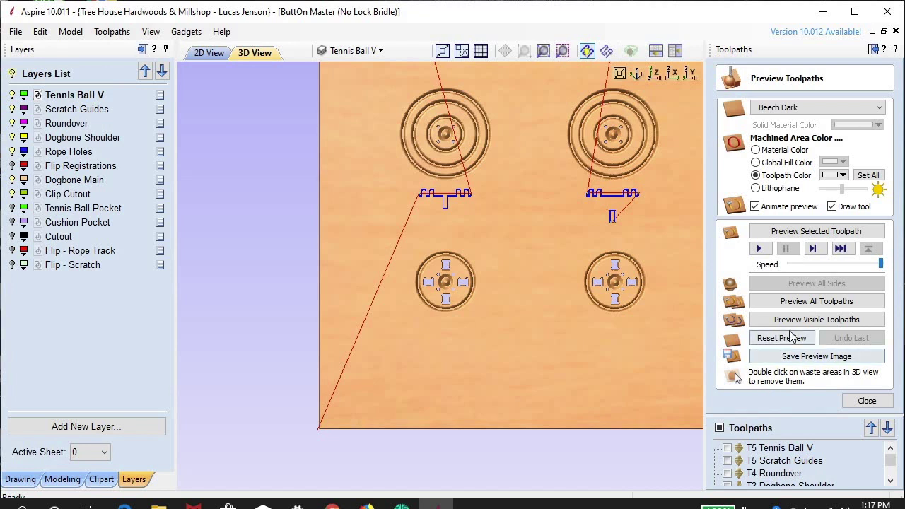
# Step: Preview the visible toolpaths and inspect the machined clip cutouts in 3D
pyautogui.click(807, 322)
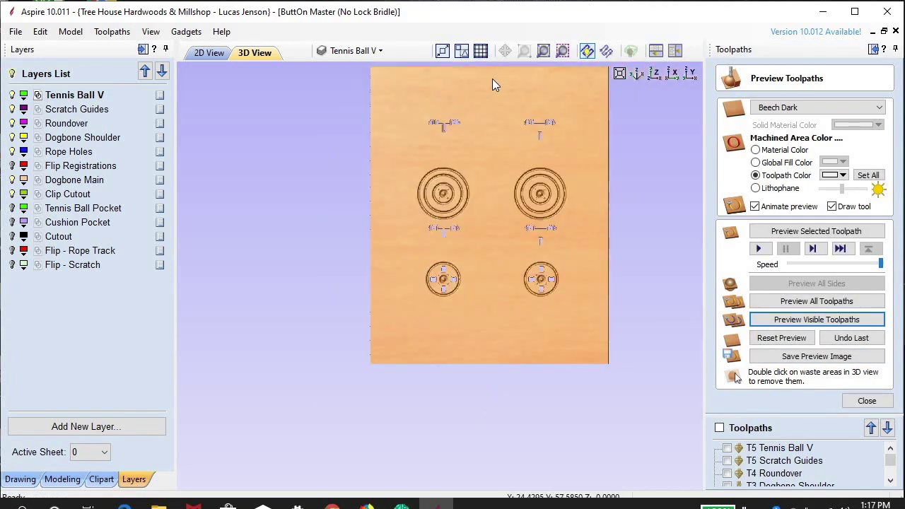
pyautogui.scroll(3, 470, 330)
pyautogui.scroll(-1, 473, 321)
pyautogui.scroll(-1, 453, 345)
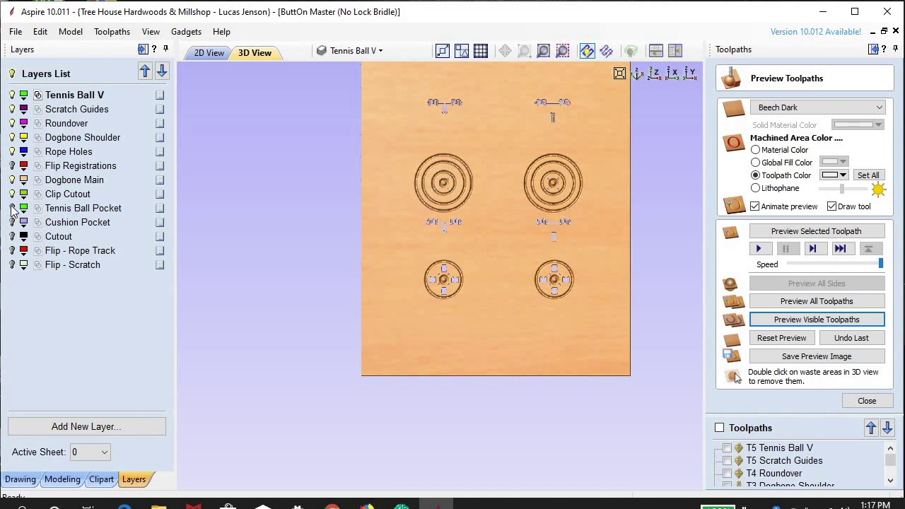
# Step: Return to the 2D view, hide the Tennis Ball V layer and show the Tennis Ball Pocket layer at the lower-left circle piece
pyautogui.click(207, 53)
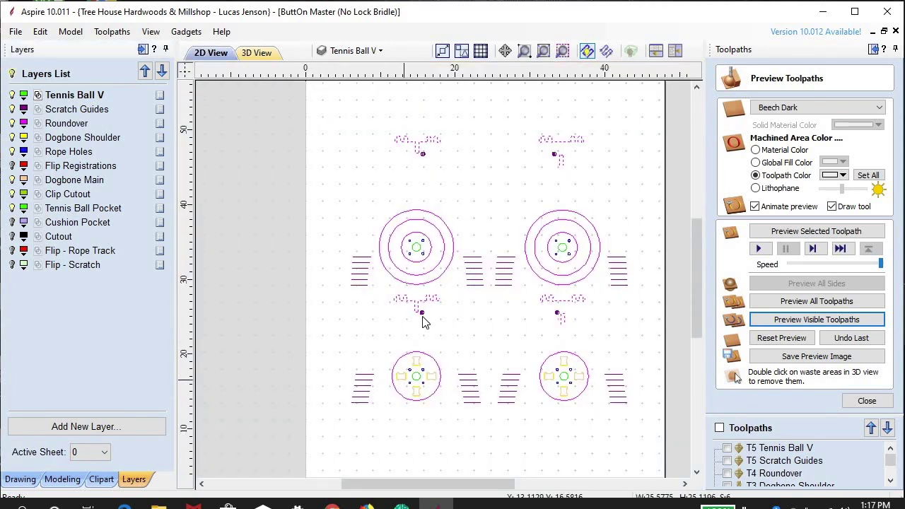
pyautogui.scroll(10, 417, 326)
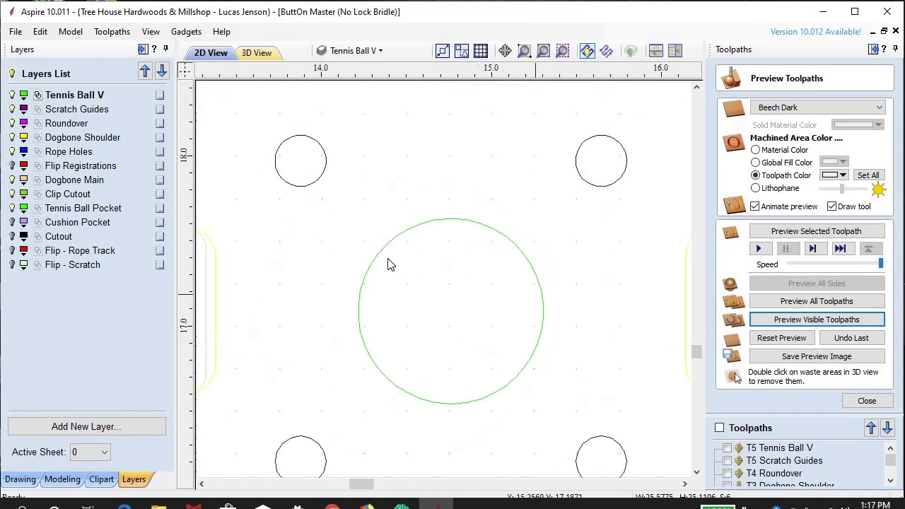
pyautogui.click(13, 95)
pyautogui.click(13, 207)
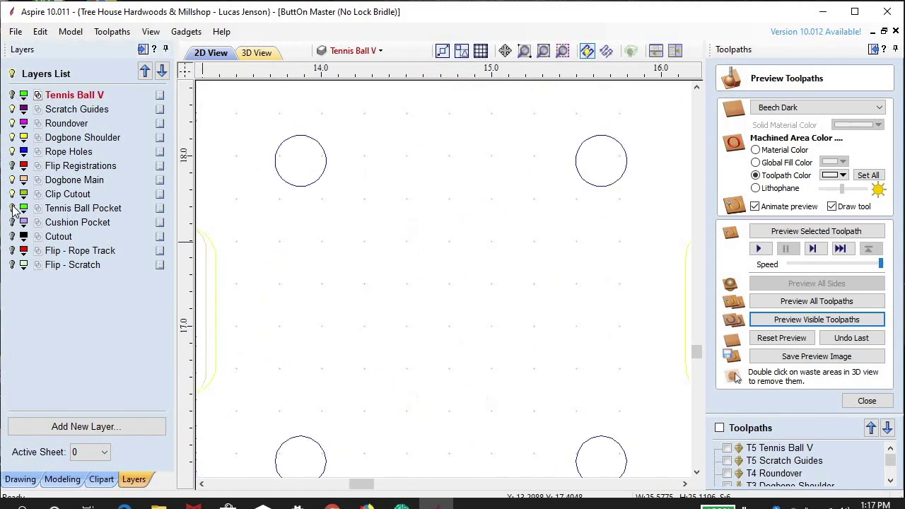
pyautogui.click(13, 208)
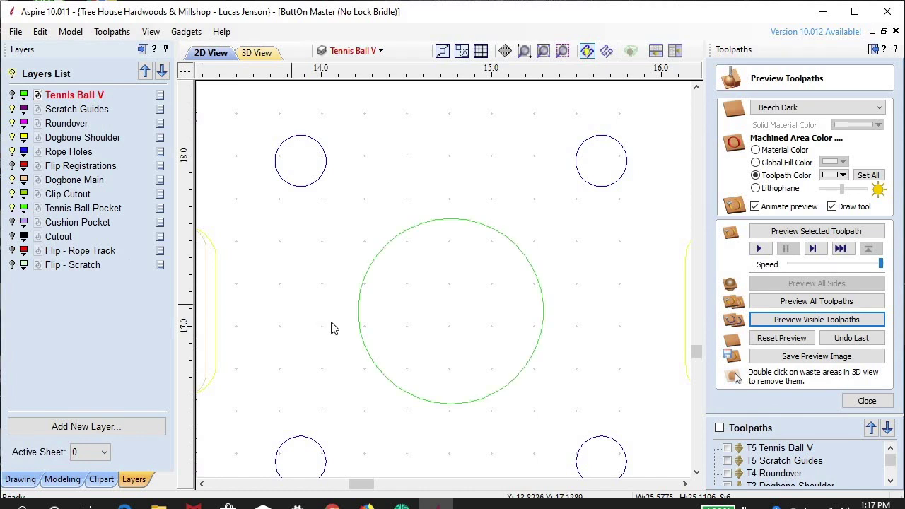
# Step: Check the centre pocket circle's size and layer, deselect it and close the toolpath preview
pyautogui.click(368, 266)
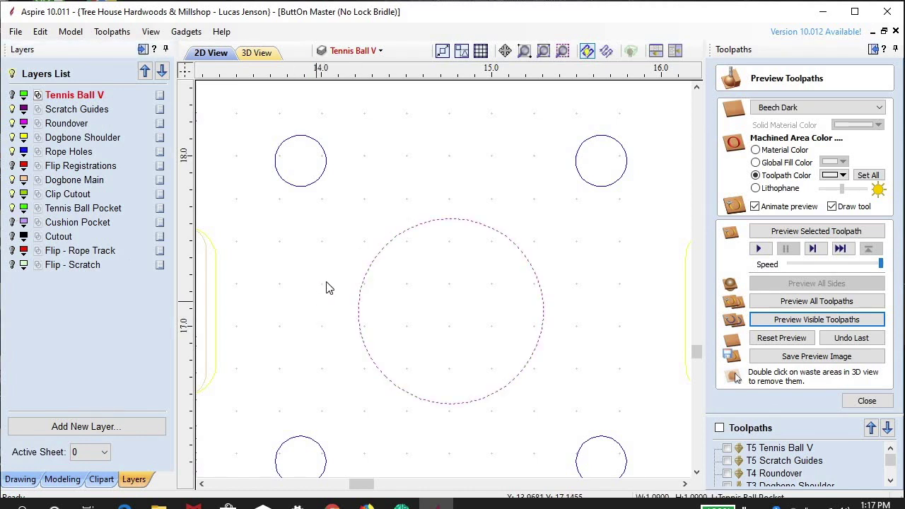
pyautogui.click(377, 313)
pyautogui.click(867, 400)
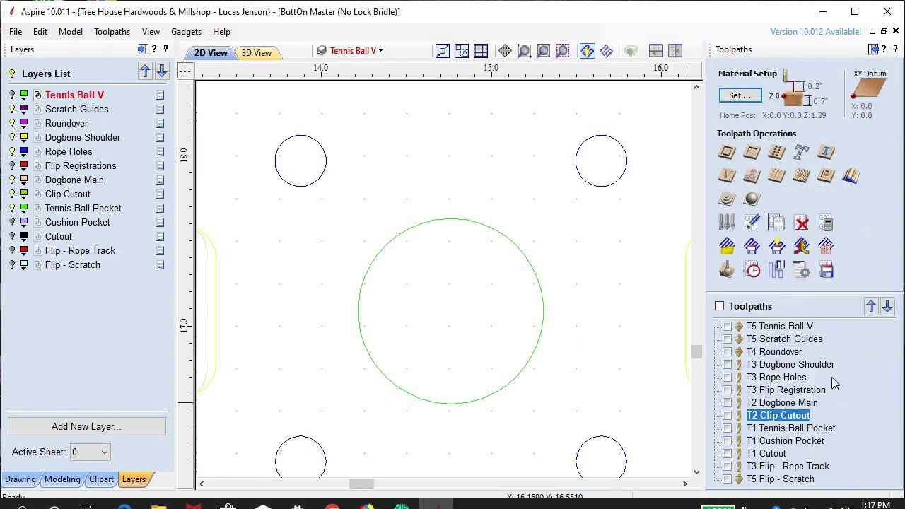
# Step: Show the Tennis Ball V layer again and open the T1 Tennis Ball Pocket toolpath for review at the centre circle
pyautogui.click(12, 95)
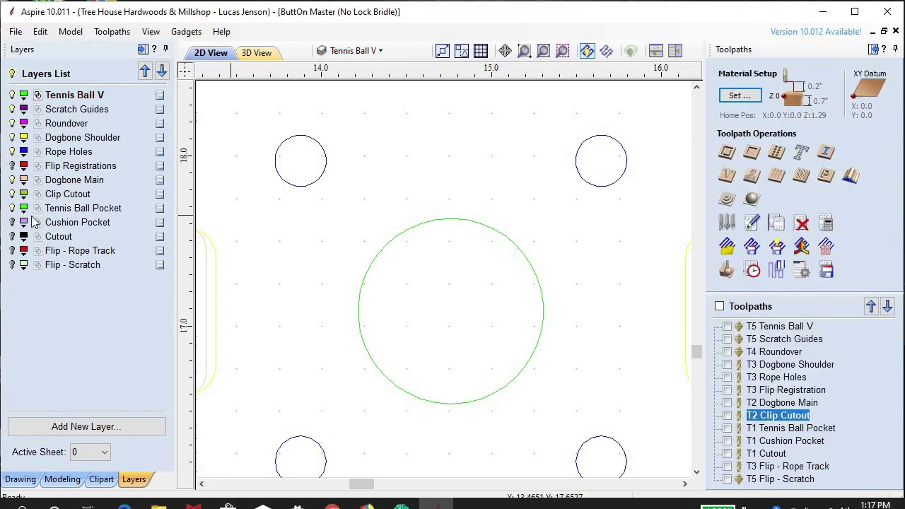
pyautogui.doubleClick(781, 429)
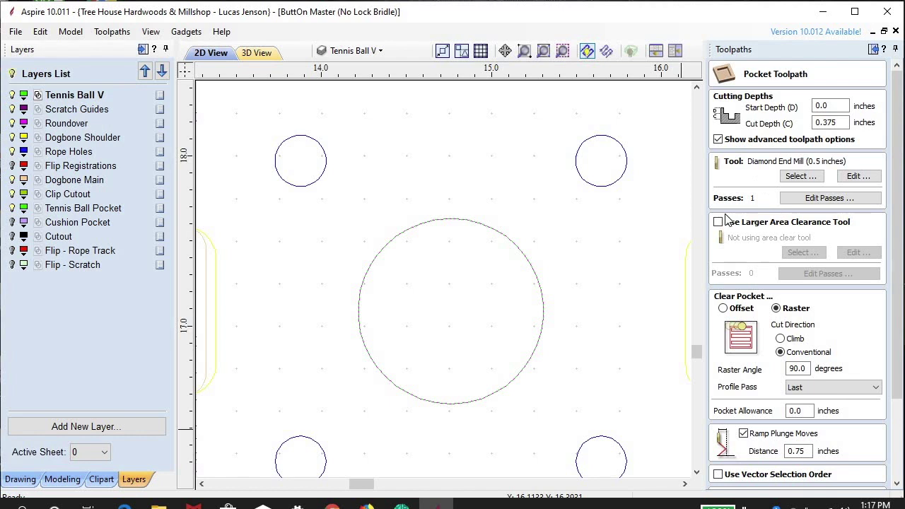
pyautogui.scroll(-3, 578, 289)
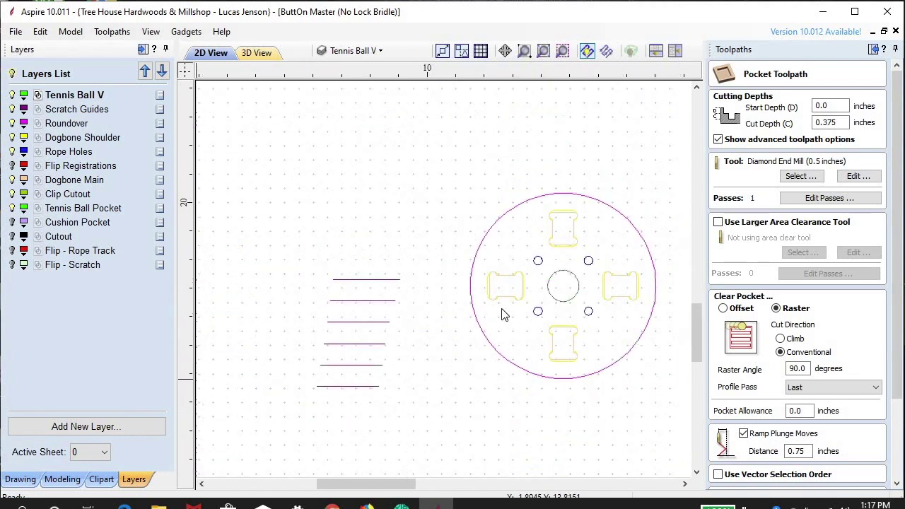
pyautogui.scroll(3, 575, 287)
pyautogui.scroll(-3, 523, 254)
pyautogui.scroll(3, 525, 252)
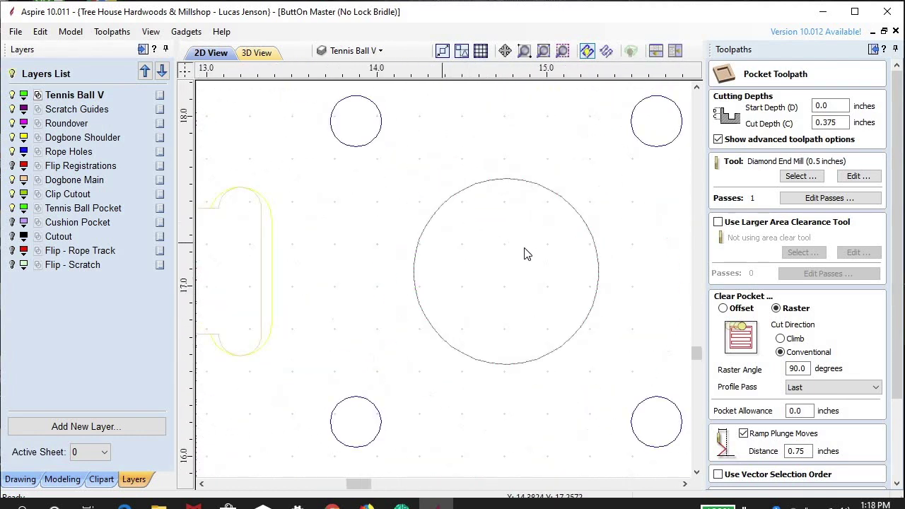
# Step: Inspect the machined groove around the centre of the circle piece in 3D, then return to the 2D view
pyautogui.click(255, 53)
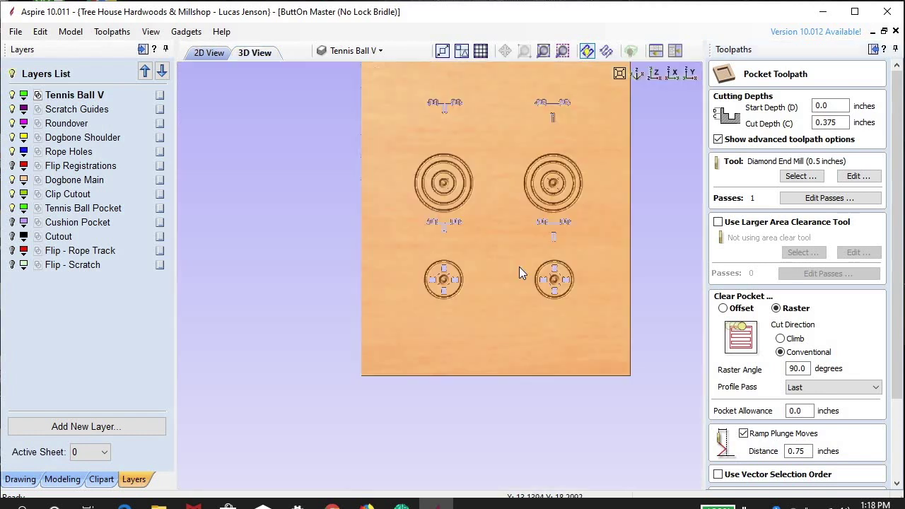
pyautogui.scroll(3, 446, 286)
pyautogui.scroll(5, 452, 297)
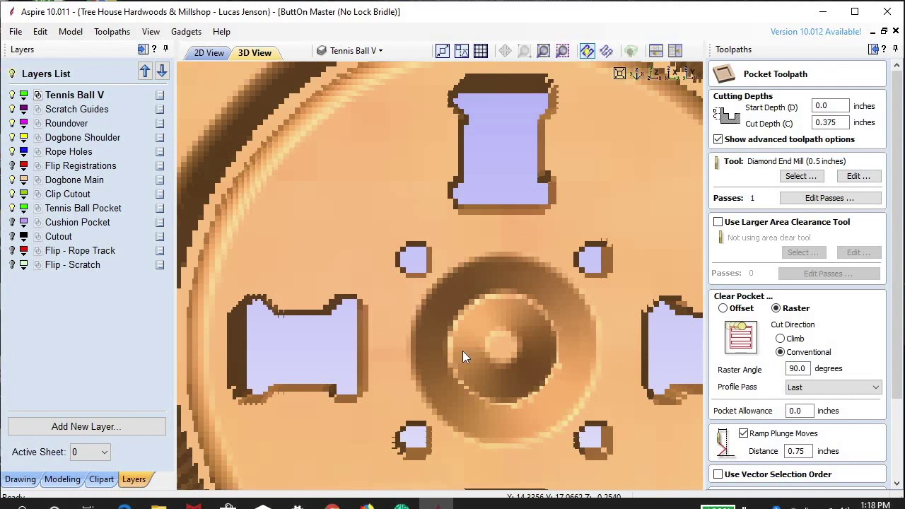
pyautogui.click(209, 53)
# Step: Review the centre pocket circle and calculate the T1 Tennis Ball Pocket toolpath with its existing settings
pyautogui.scroll(-4, 520, 330)
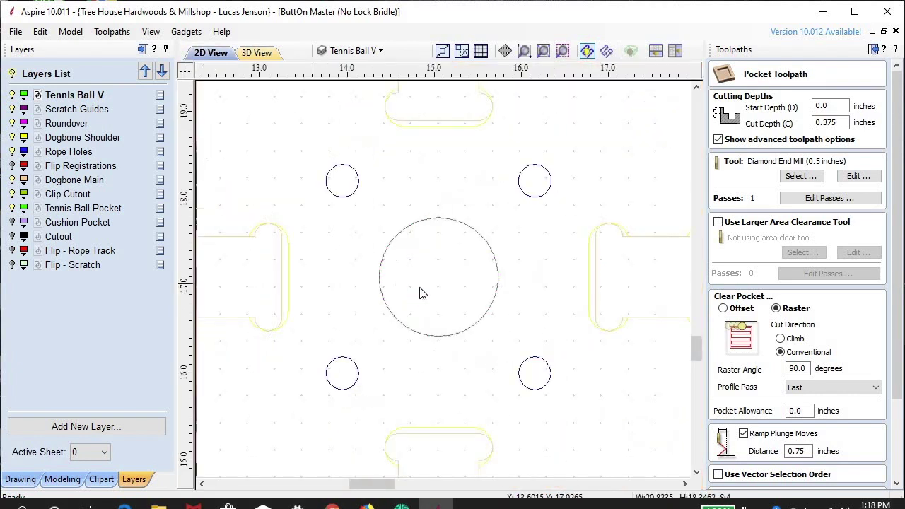
pyautogui.scroll(2, 419, 293)
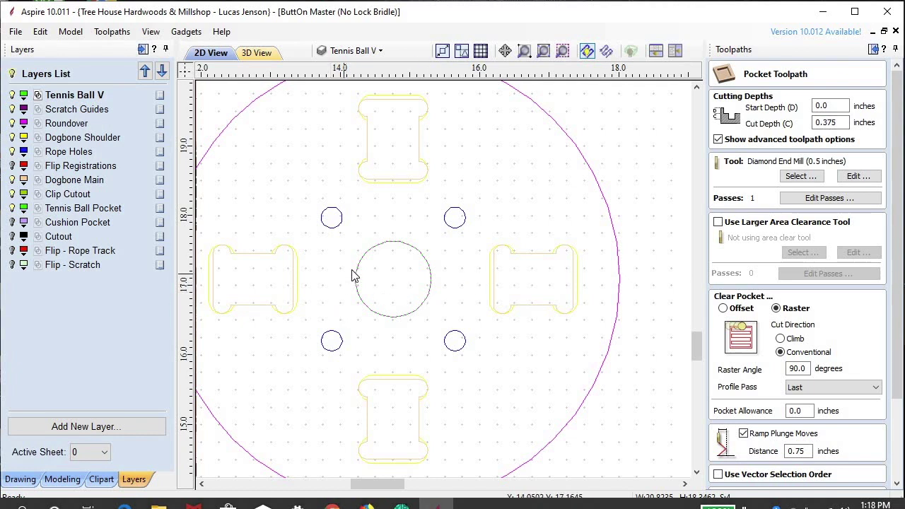
pyautogui.scroll(3, 373, 274)
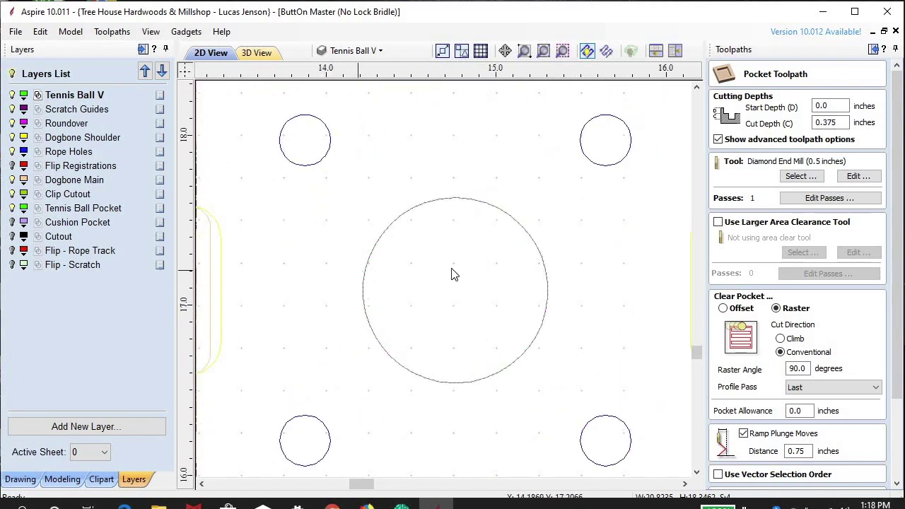
pyautogui.scroll(-3, 513, 255)
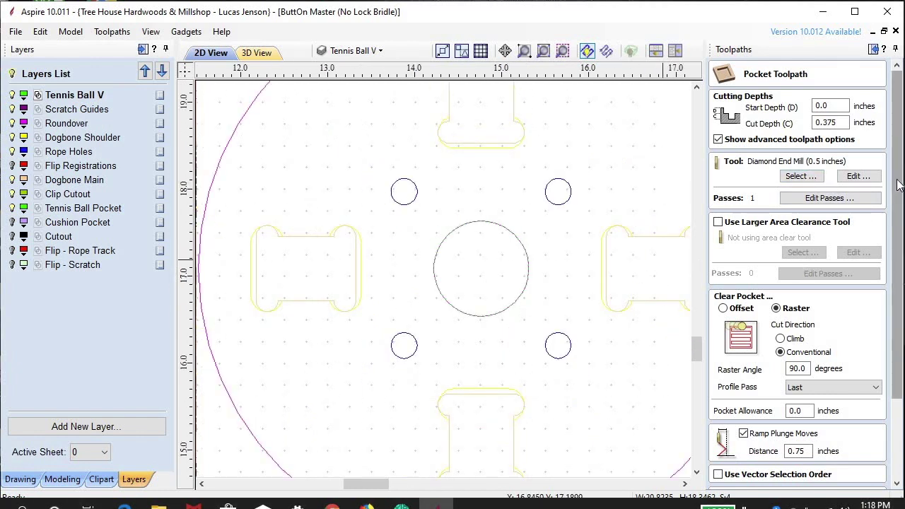
pyautogui.moveTo(898, 185); pyautogui.dragTo(897, 261)
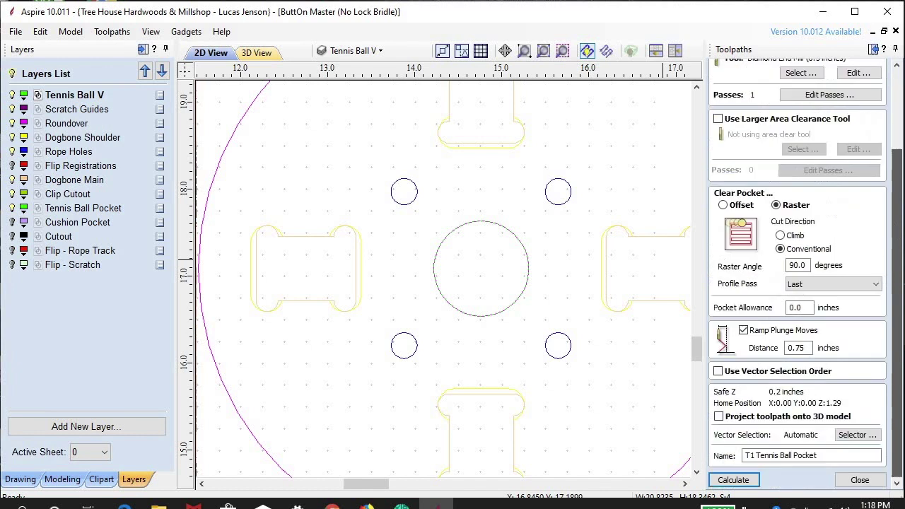
pyautogui.click(735, 482)
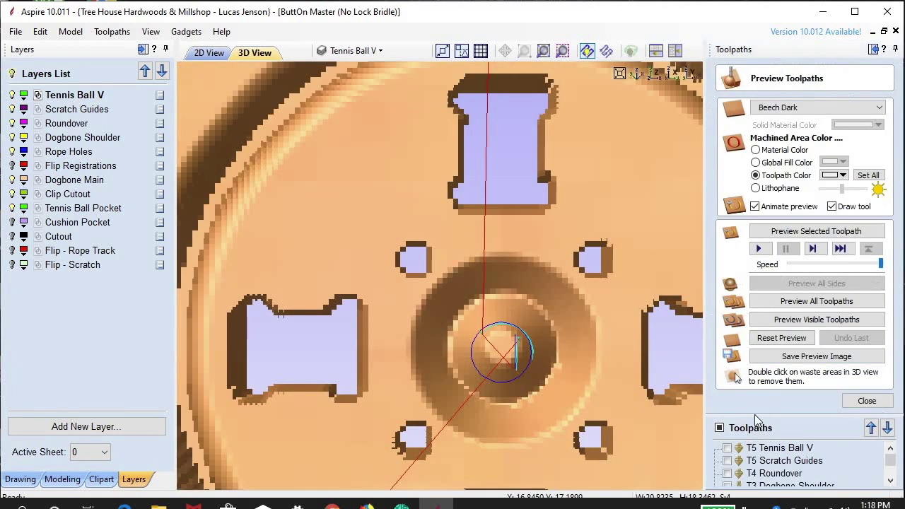
# Step: Preview the visible toolpaths and inspect the machined tennis ball pockets on the small and large circle pieces
pyautogui.click(873, 323)
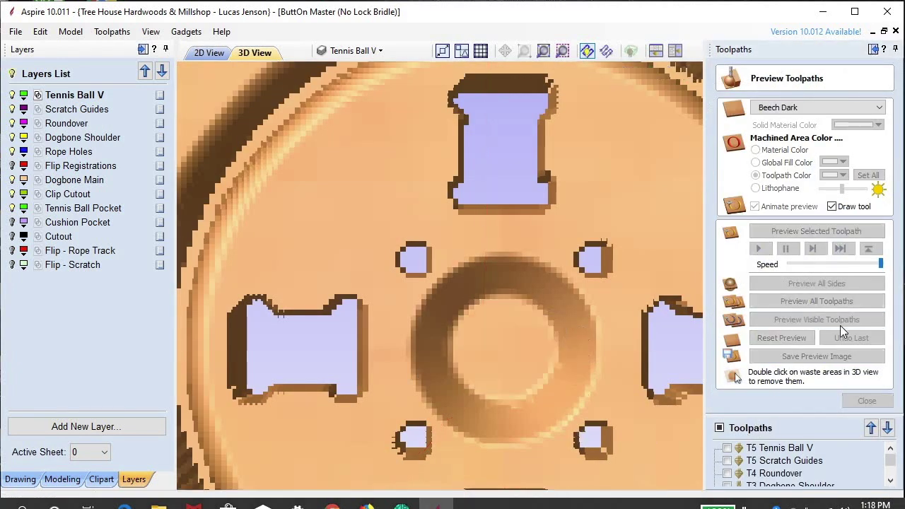
pyautogui.scroll(-3, 488, 282)
pyautogui.scroll(-2, 495, 295)
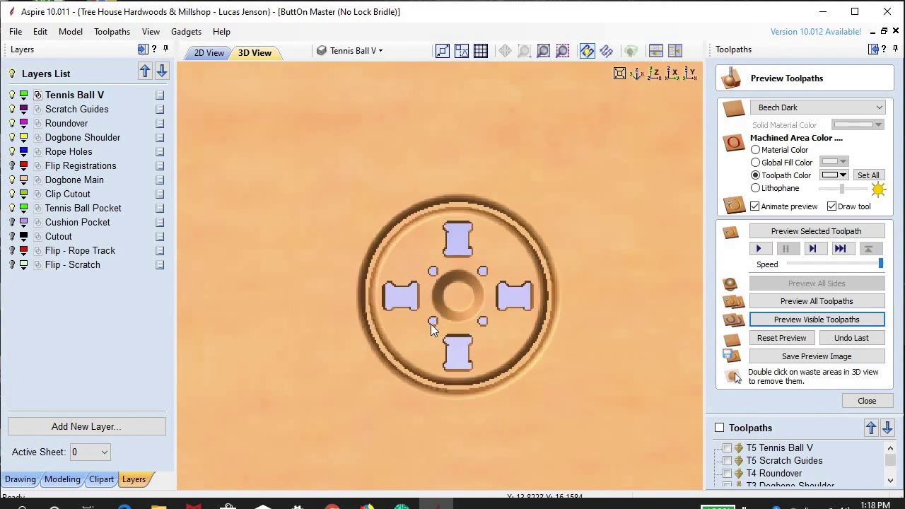
pyautogui.scroll(-3, 433, 323)
pyautogui.scroll(3, 491, 403)
pyautogui.scroll(-2, 464, 301)
pyautogui.scroll(2, 445, 174)
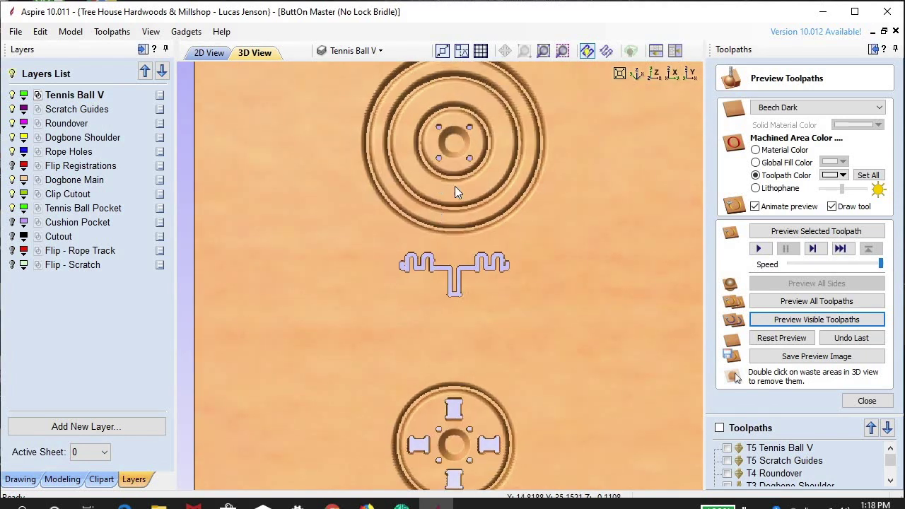
pyautogui.scroll(3, 442, 166)
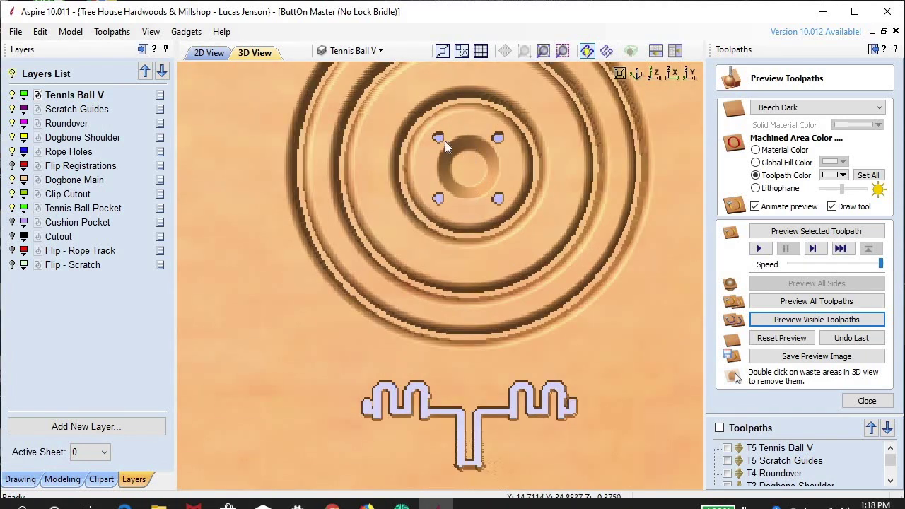
pyautogui.scroll(-5, 435, 188)
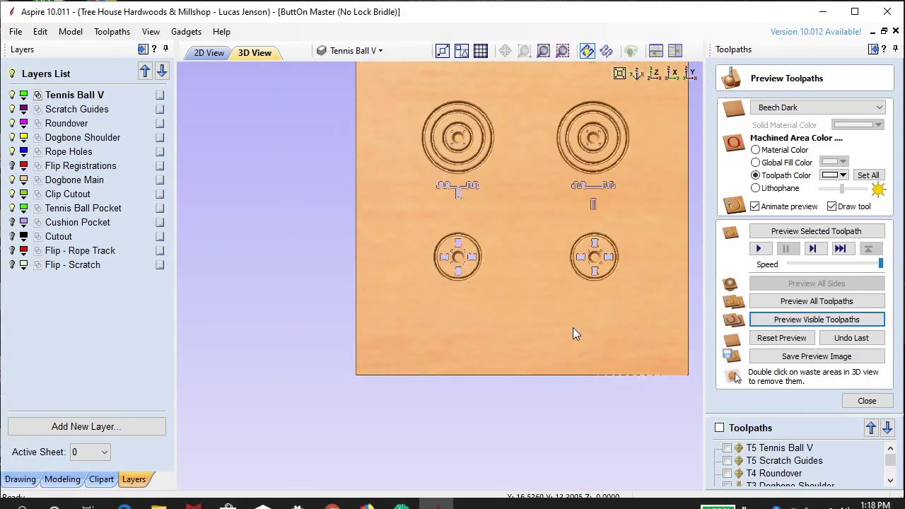
# Step: Close the toolpath preview, show the Cushion Pocket layer and examine its circles on the large piece in 2D
pyautogui.click(866, 400)
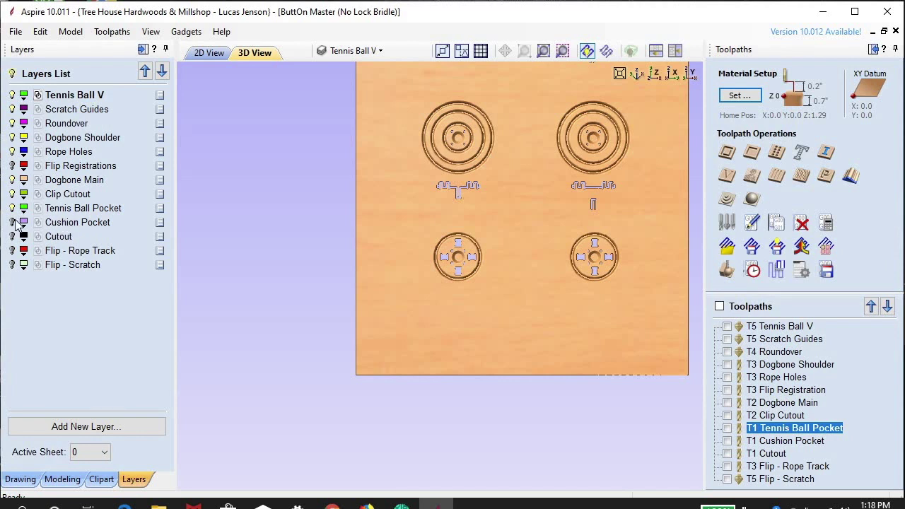
pyautogui.click(207, 57)
pyautogui.scroll(-5, 414, 280)
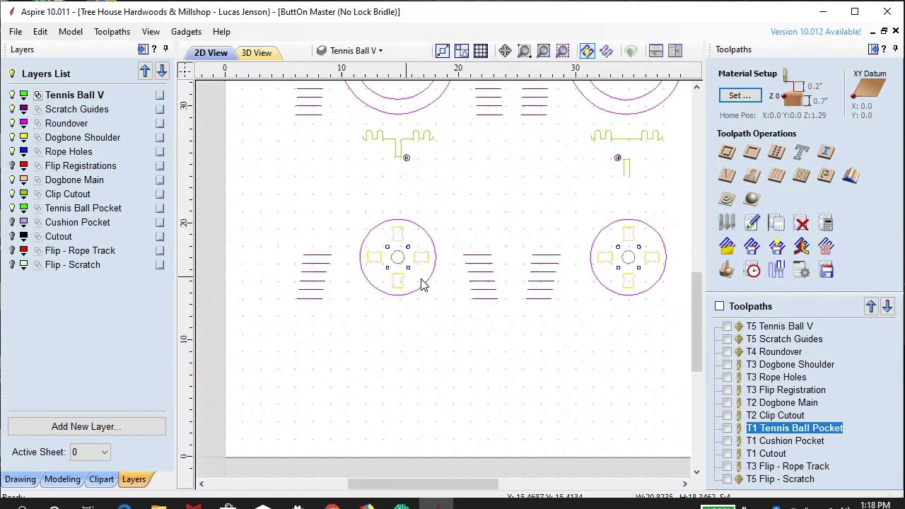
pyautogui.scroll(4, 389, 256)
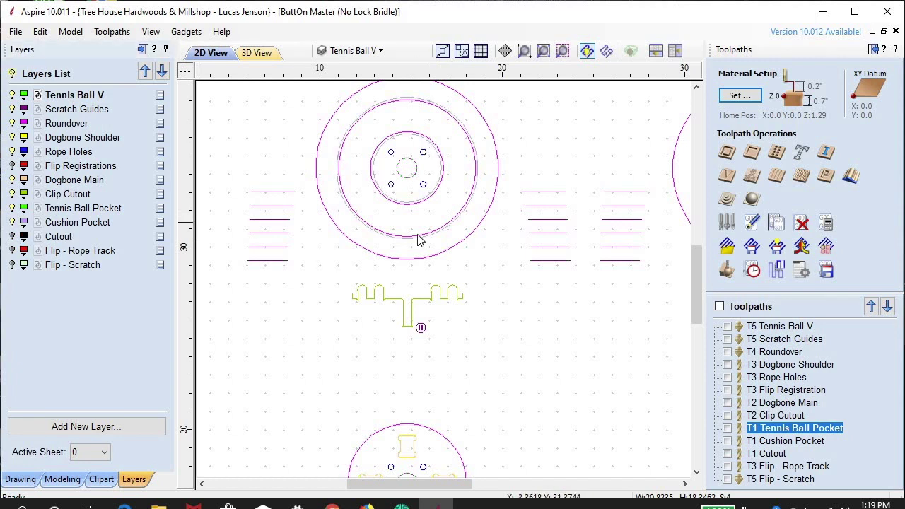
pyautogui.scroll(3, 430, 80)
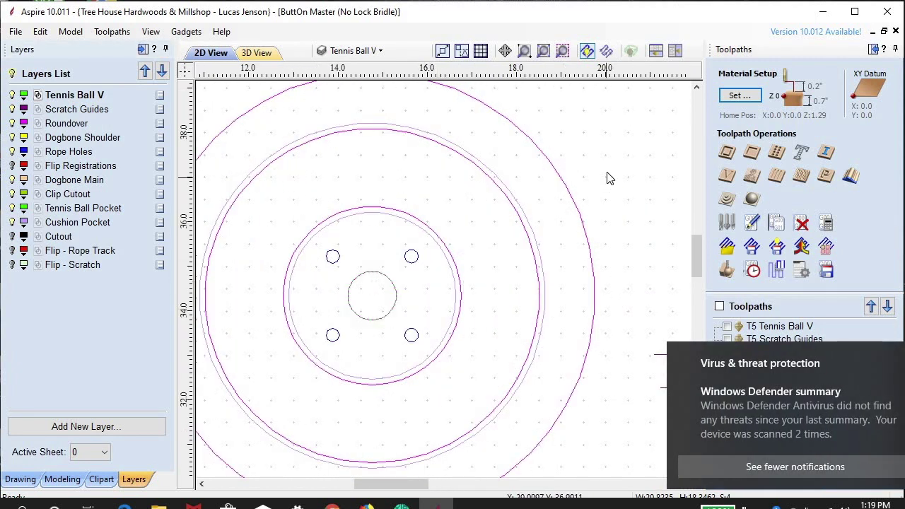
pyautogui.scroll(-2, 608, 178)
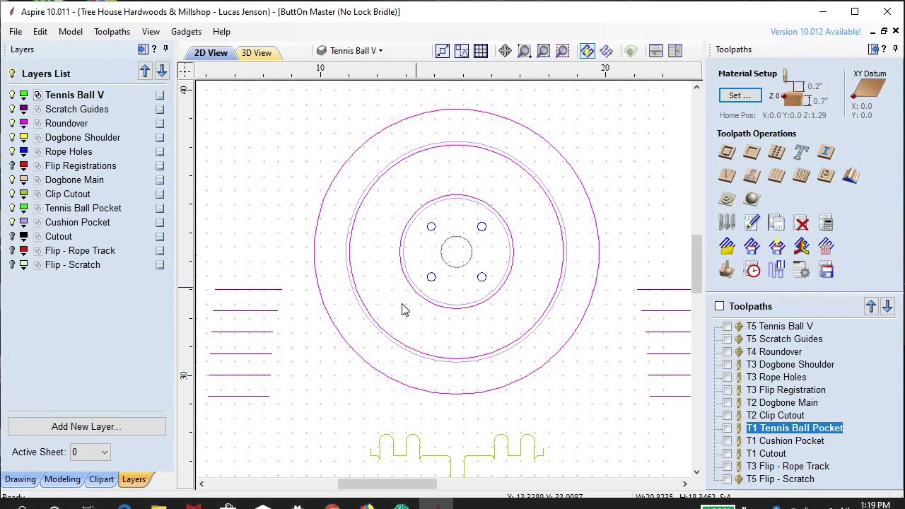
pyautogui.scroll(-3, 401, 310)
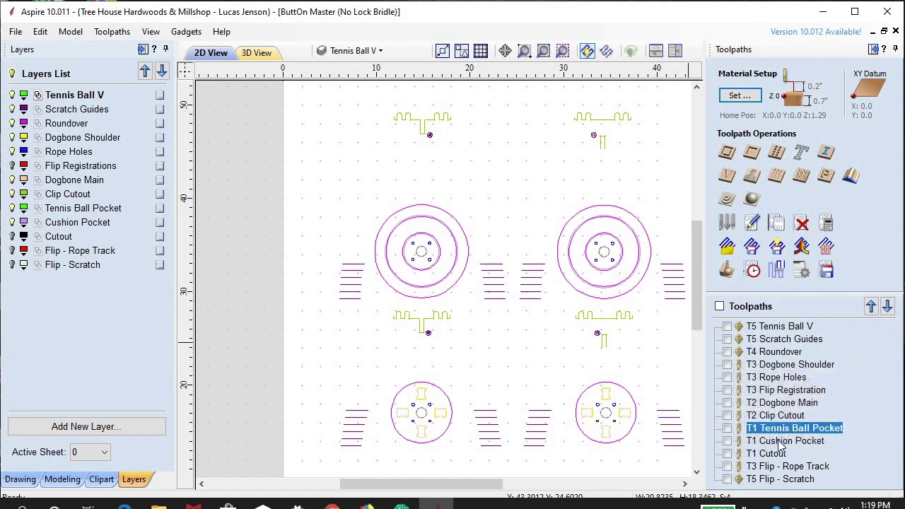
# Step: Open the T1 Cushion Pocket toolpath, review its depth, tool and clearing settings, and calculate it
pyautogui.doubleClick(749, 440)
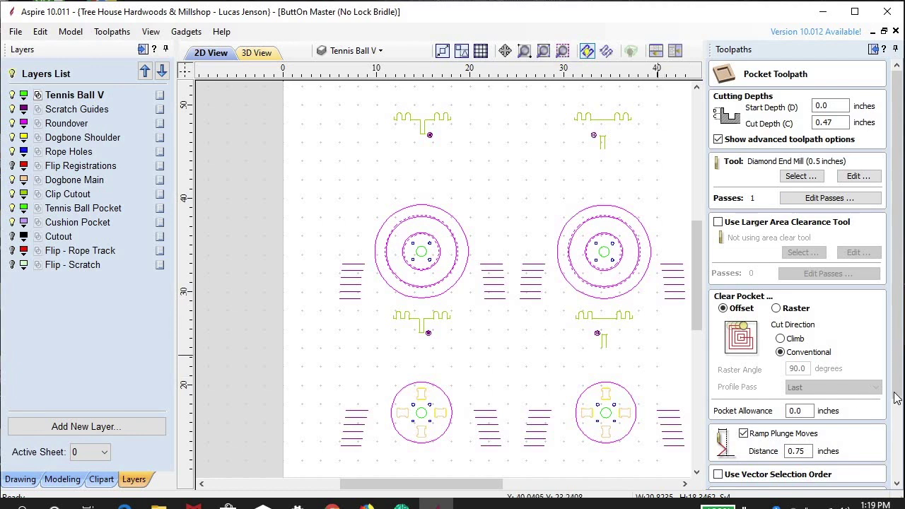
pyautogui.scroll(-3, 897, 399)
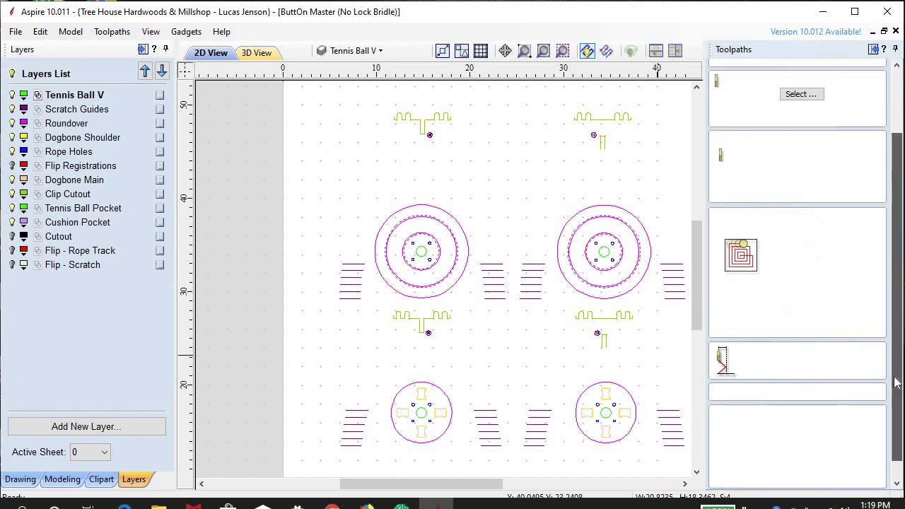
pyautogui.click(892, 130)
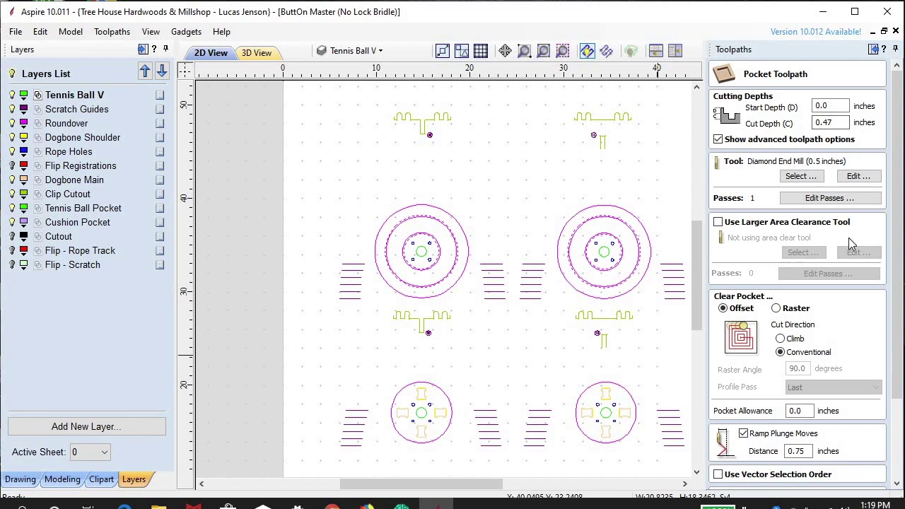
pyautogui.click(896, 198)
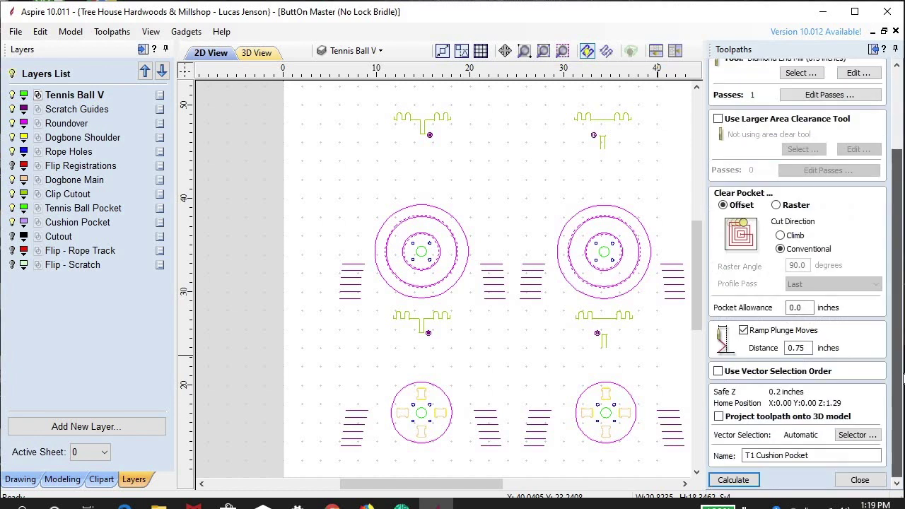
pyautogui.click(734, 479)
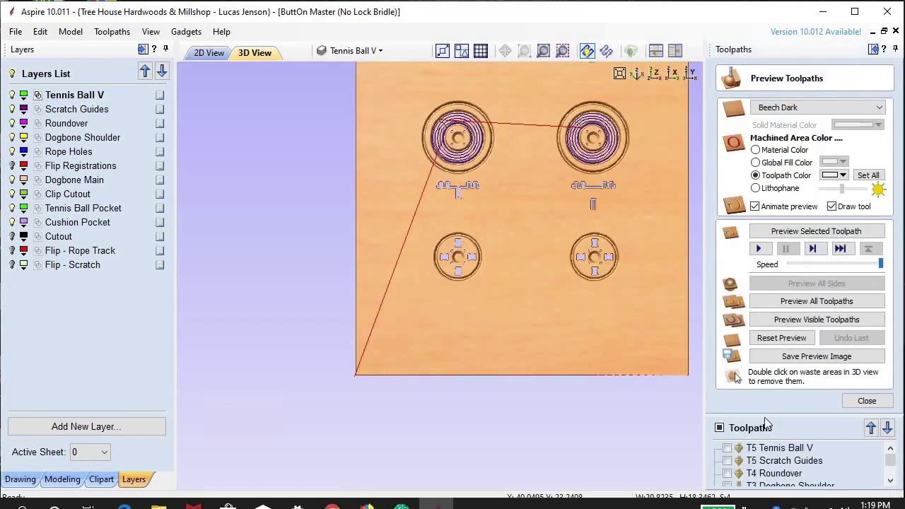
# Step: Preview the visible toolpaths and inspect the machined cushion pocket on the large circle piece from an angle
pyautogui.scroll(5, 514, 251)
pyautogui.scroll(-3, 503, 454)
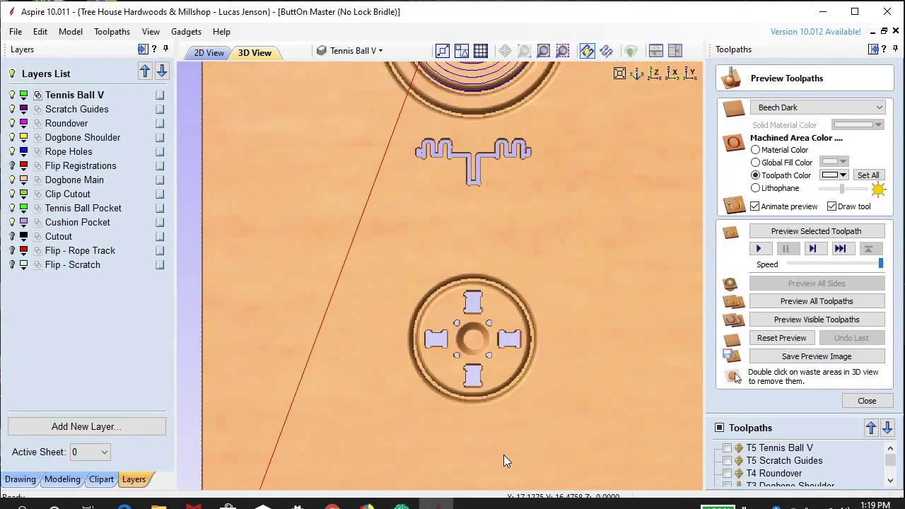
pyautogui.scroll(5, 455, 270)
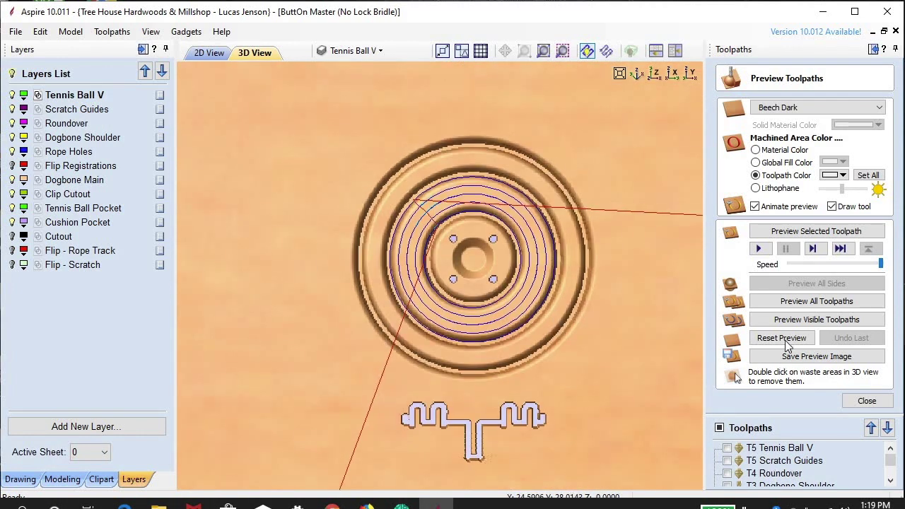
pyautogui.click(816, 319)
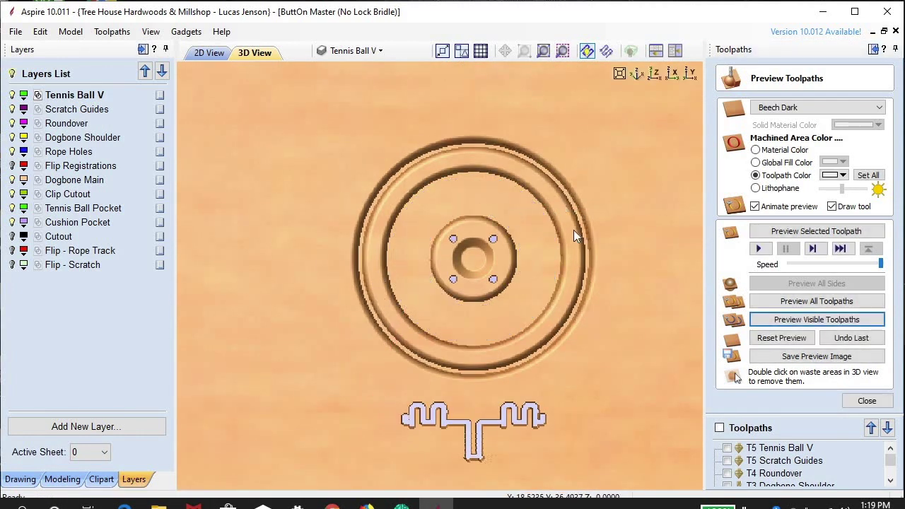
pyautogui.moveTo(447, 268); pyautogui.dragTo(480, 236)
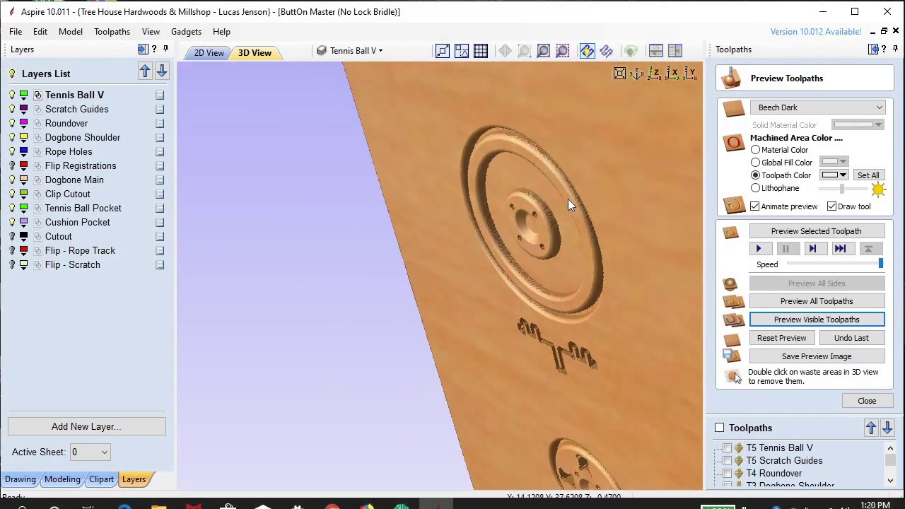
# Step: Return to the 2D view and look over the circle pieces across the sheet
pyautogui.click(209, 53)
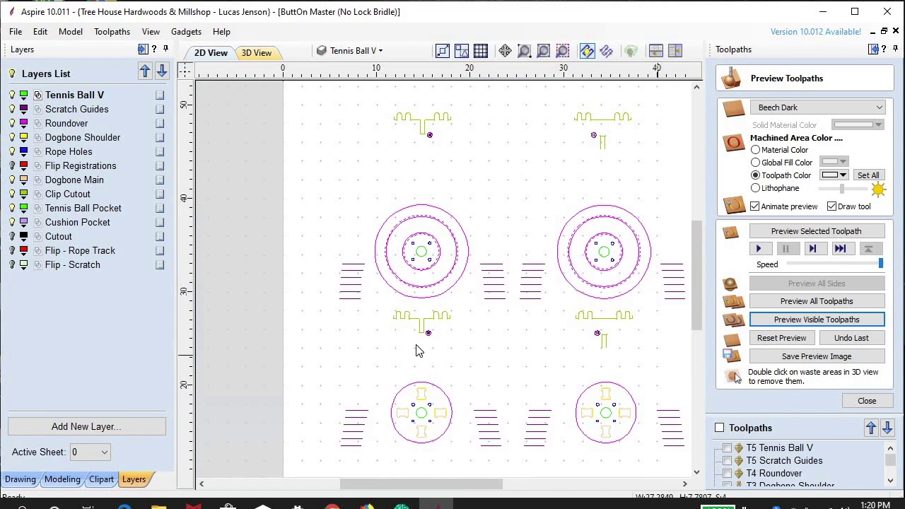
pyautogui.scroll(-4, 376, 239)
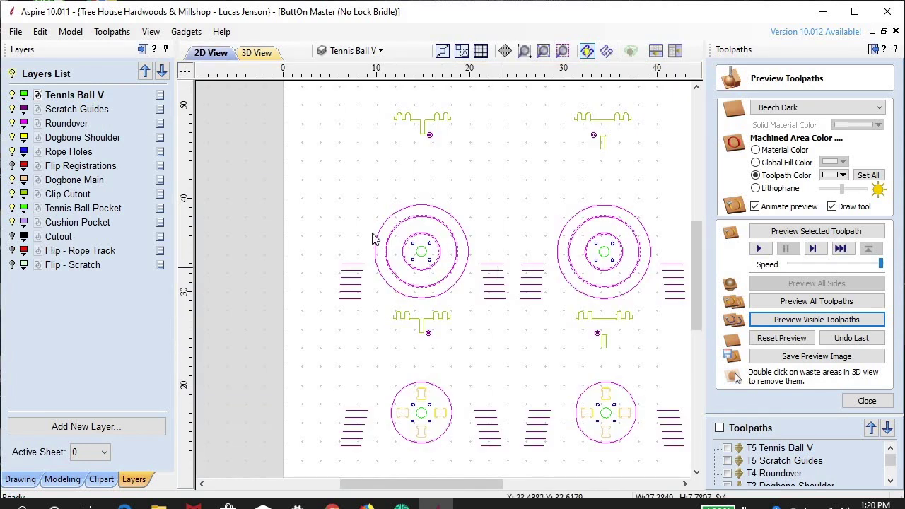
pyautogui.scroll(2, 396, 240)
pyautogui.scroll(-1, 401, 240)
pyautogui.scroll(3, 400, 241)
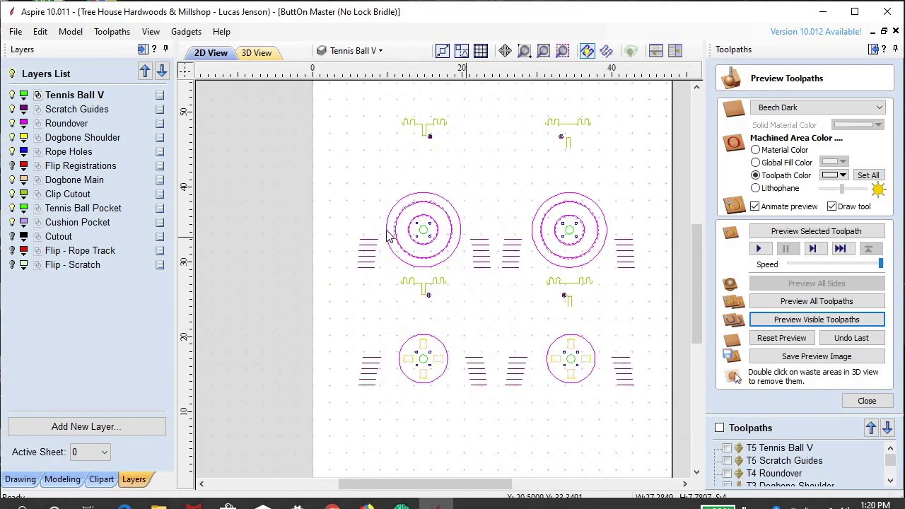
# Step: Close the toolpath preview, show the Cutout layer and open the T1 Cutout toolpath for editing
pyautogui.click(855, 401)
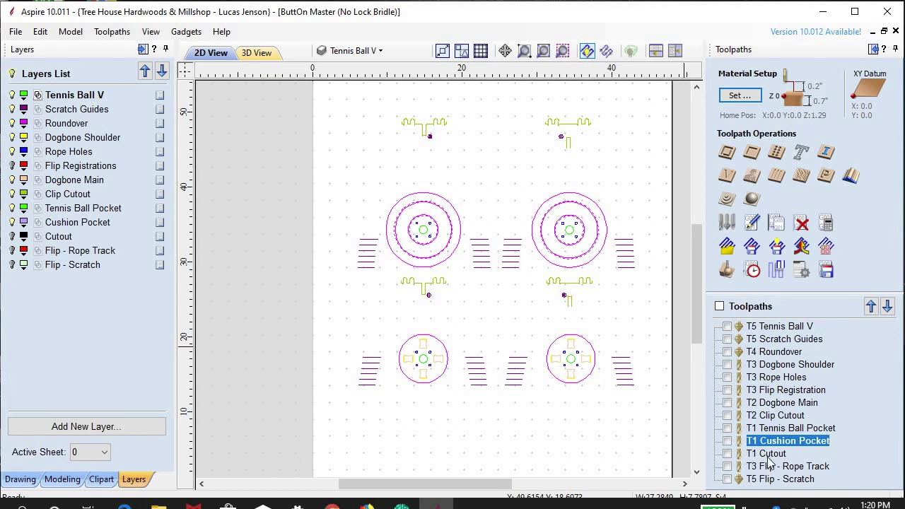
pyautogui.click(13, 237)
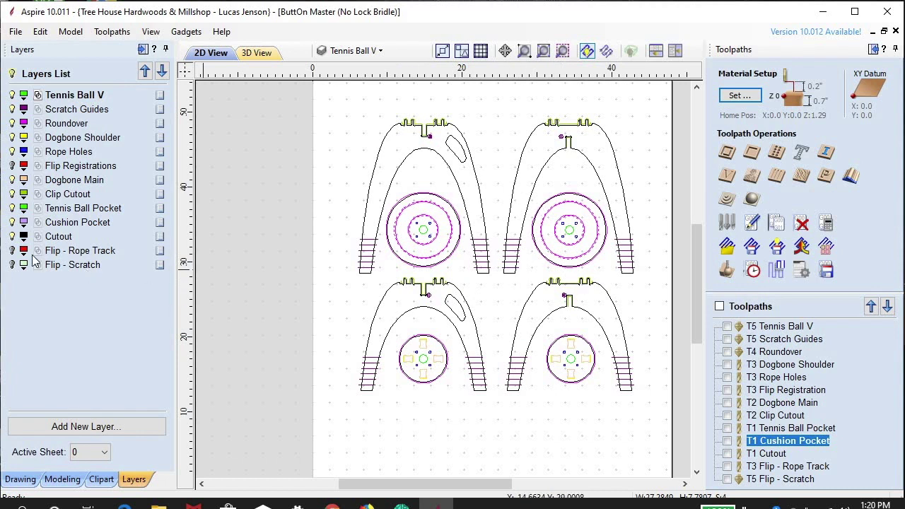
pyautogui.moveTo(772, 458)
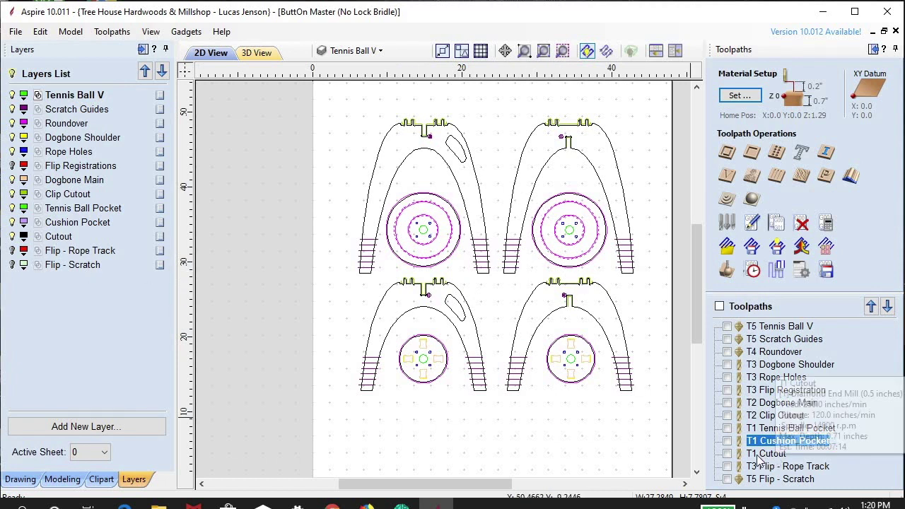
pyautogui.doubleClick(769, 456)
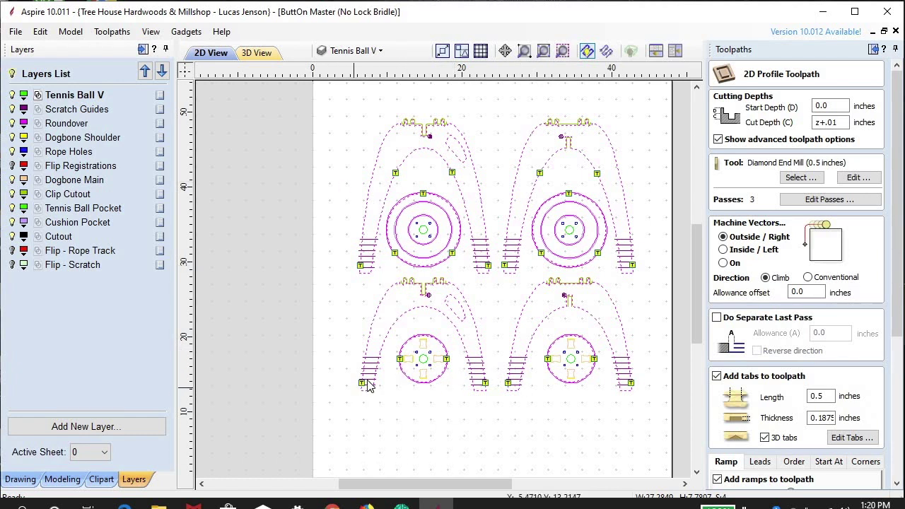
# Step: Examine the tab positions on the small circle piece and the leg ends of the lower arch in 2D
pyautogui.scroll(4, 367, 385)
pyautogui.scroll(-3, 452, 311)
pyautogui.scroll(1, 429, 318)
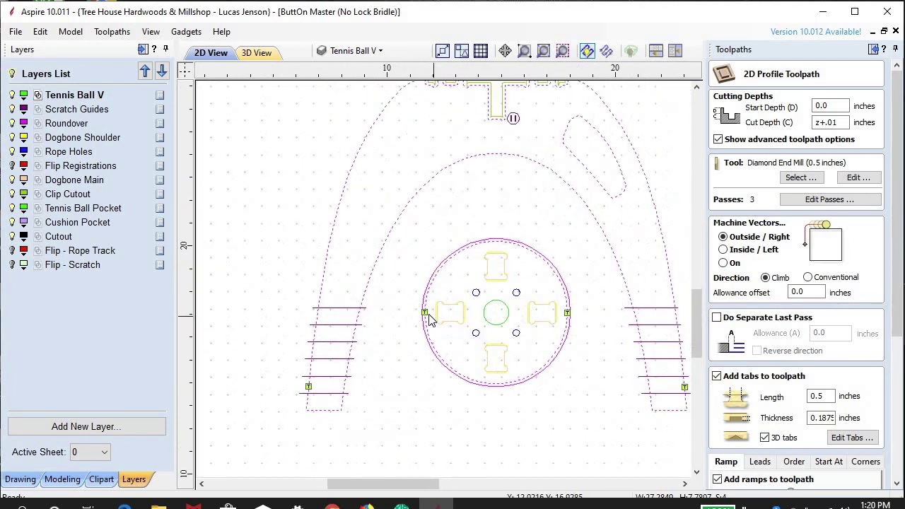
pyautogui.scroll(2, 396, 284)
pyautogui.scroll(-4, 391, 288)
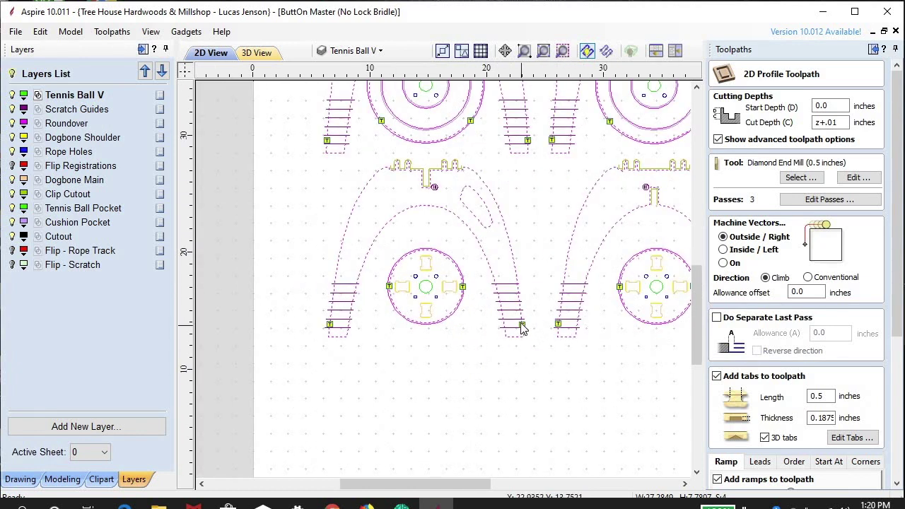
pyautogui.scroll(4, 524, 334)
pyautogui.scroll(-6, 531, 334)
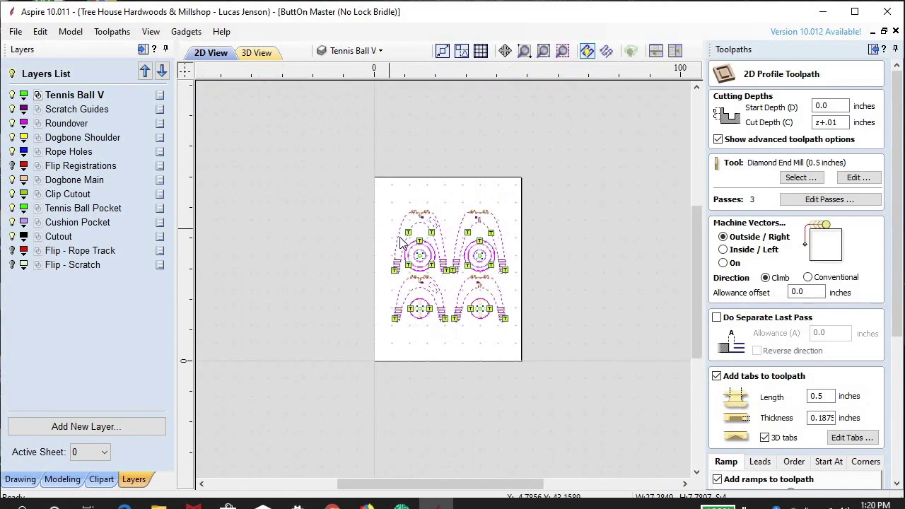
# Step: Examine the tabs around the large circle pieces and on the inner edges of the surrounding upper arches
pyautogui.scroll(2, 467, 288)
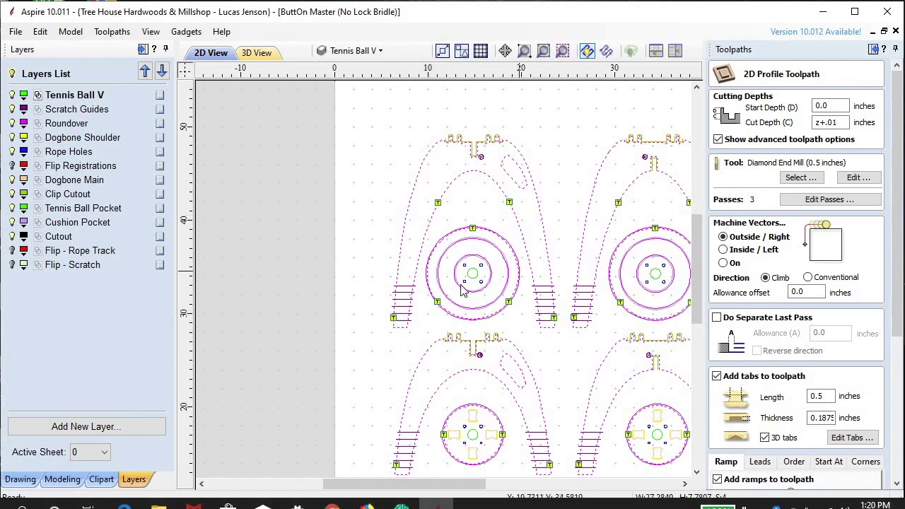
pyautogui.scroll(2, 438, 311)
pyautogui.scroll(-4, 442, 313)
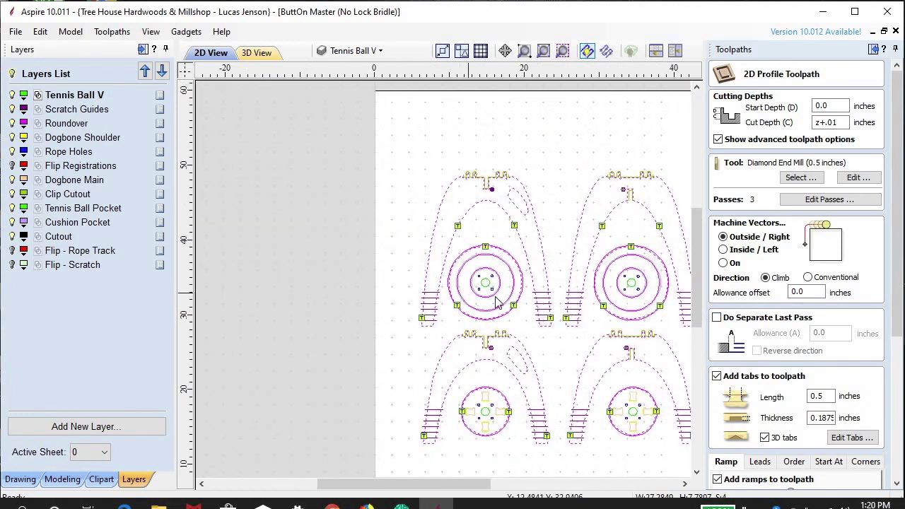
pyautogui.scroll(4, 498, 302)
pyautogui.scroll(-4, 558, 309)
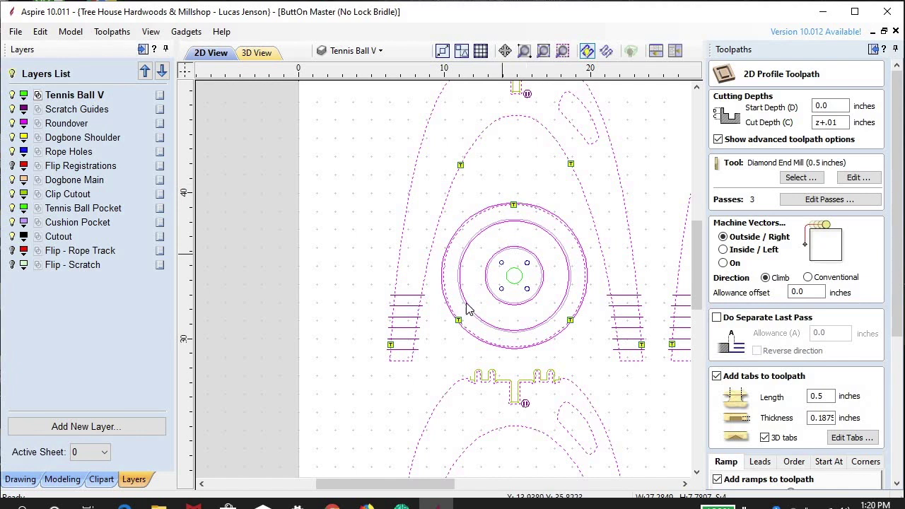
pyautogui.scroll(-2, 410, 348)
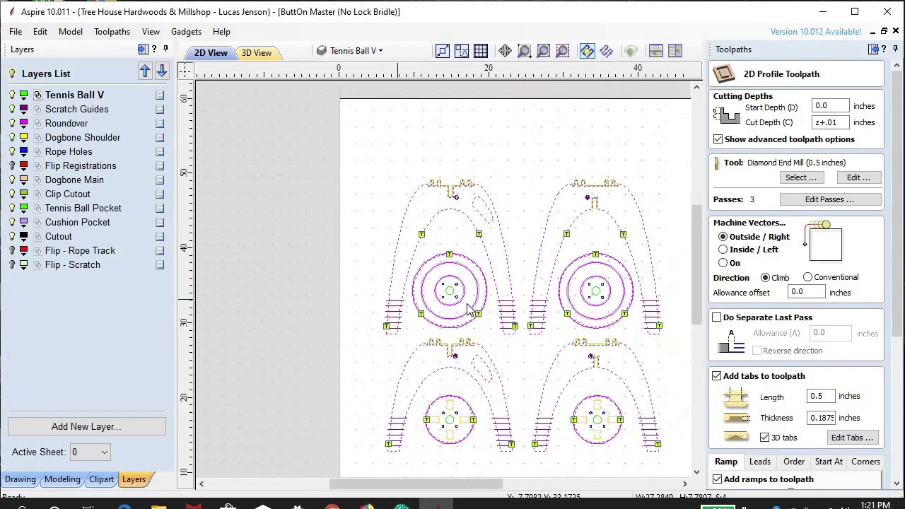
pyautogui.scroll(-1, 495, 275)
pyautogui.scroll(4, 477, 286)
pyautogui.scroll(-1, 487, 313)
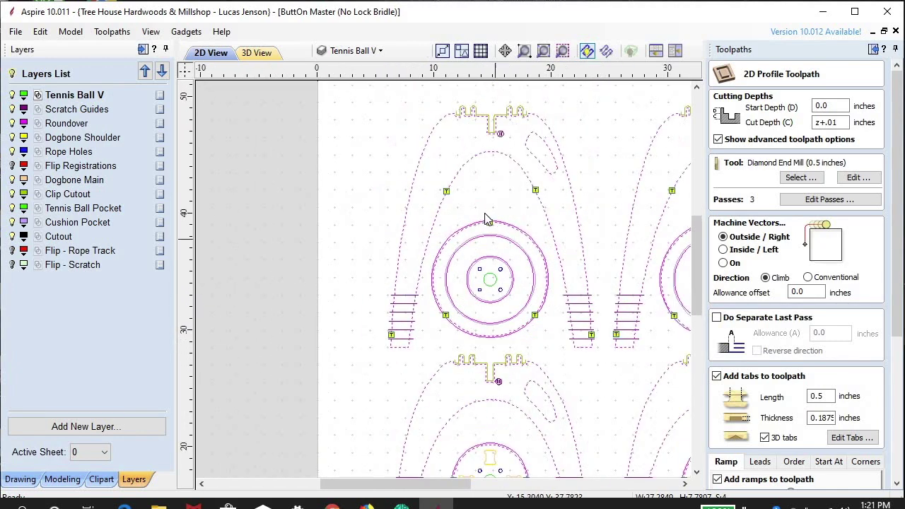
pyautogui.scroll(4, 489, 218)
pyautogui.scroll(-1, 509, 222)
pyautogui.scroll(1, 511, 193)
pyautogui.scroll(-3, 506, 192)
pyautogui.scroll(-2, 387, 322)
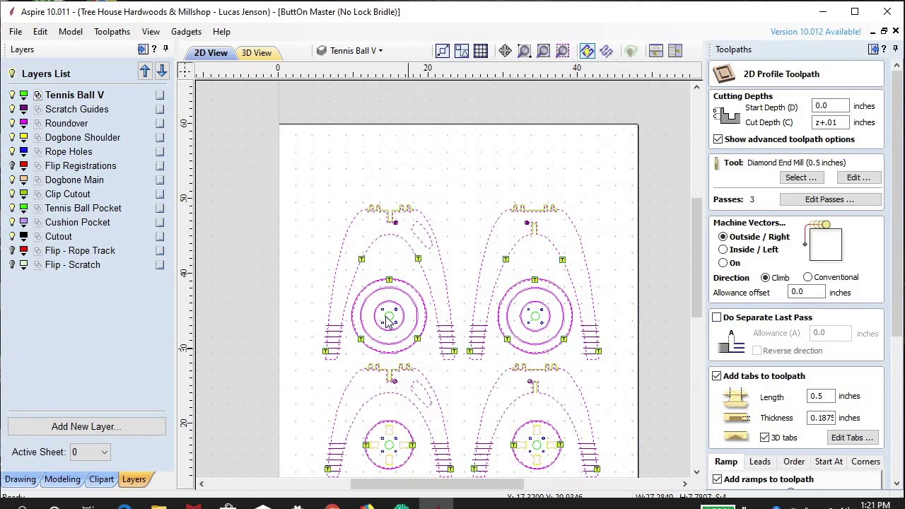
pyautogui.scroll(1, 395, 284)
pyautogui.scroll(3, 455, 280)
pyautogui.scroll(-3, 424, 255)
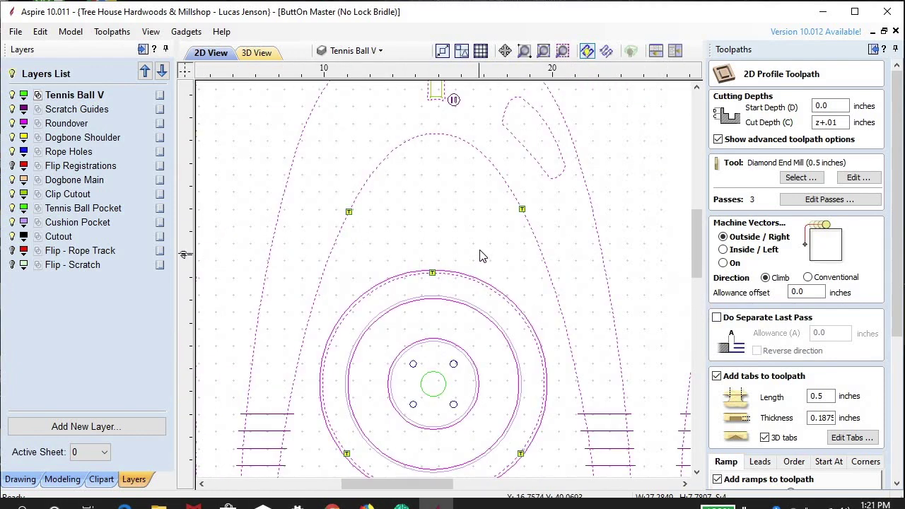
pyautogui.scroll(-3, 353, 257)
pyautogui.scroll(-3, 424, 233)
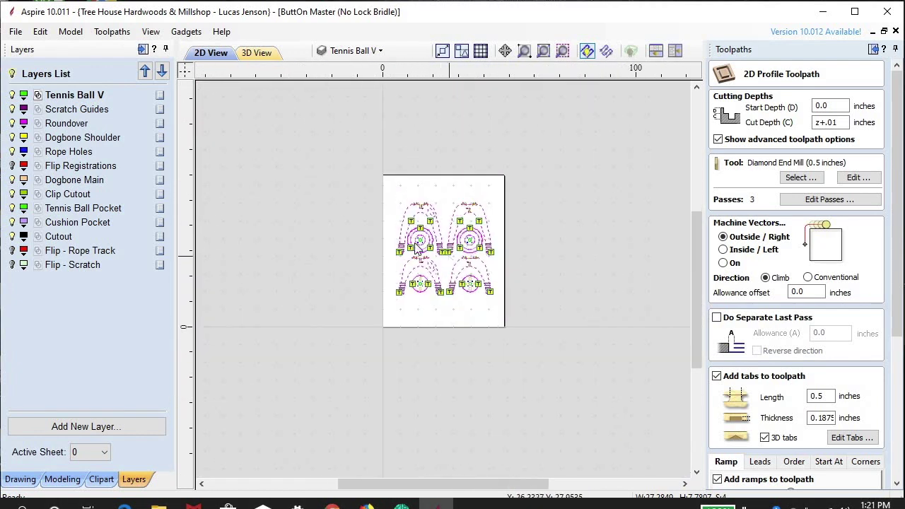
pyautogui.scroll(5, 414, 244)
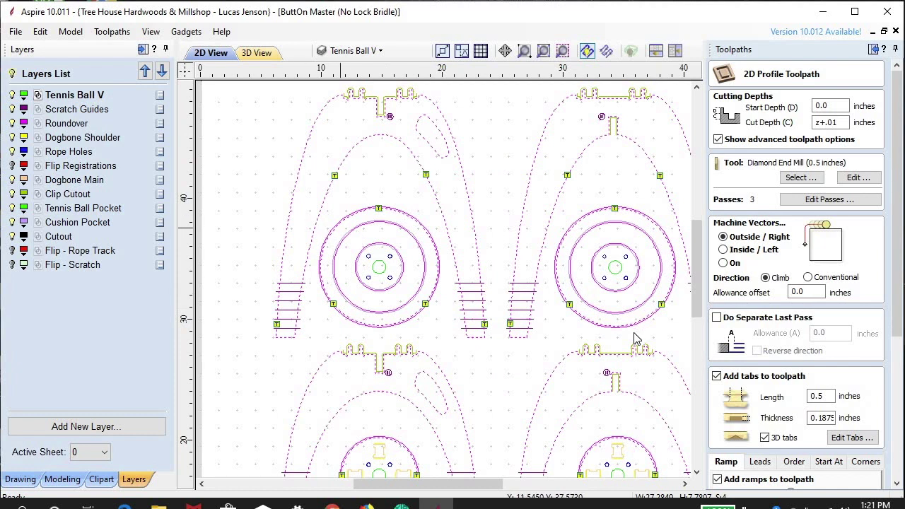
# Step: Review the T1 Cutout depth, tab and ramp settings, then calculate the toolpath, accepting the cut-through and clipped-lead warnings
pyautogui.scroll(-5, 892, 314)
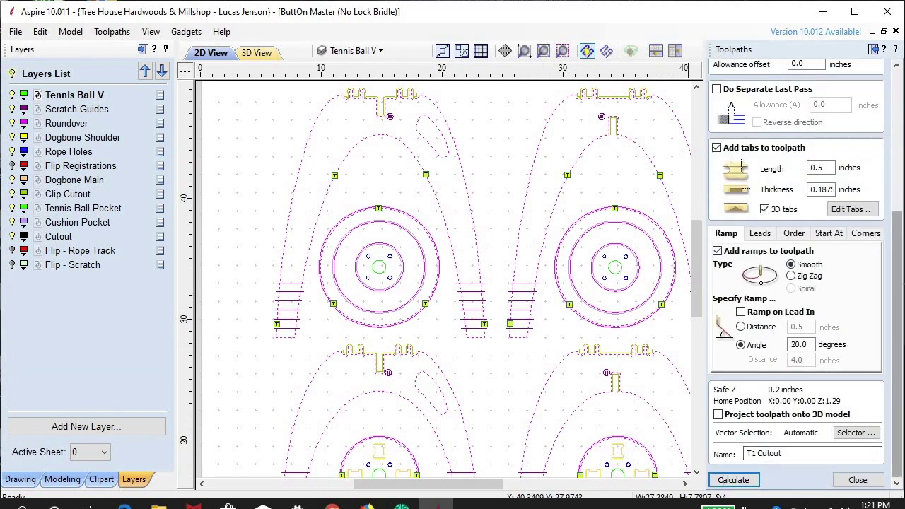
pyautogui.scroll(5, 896, 297)
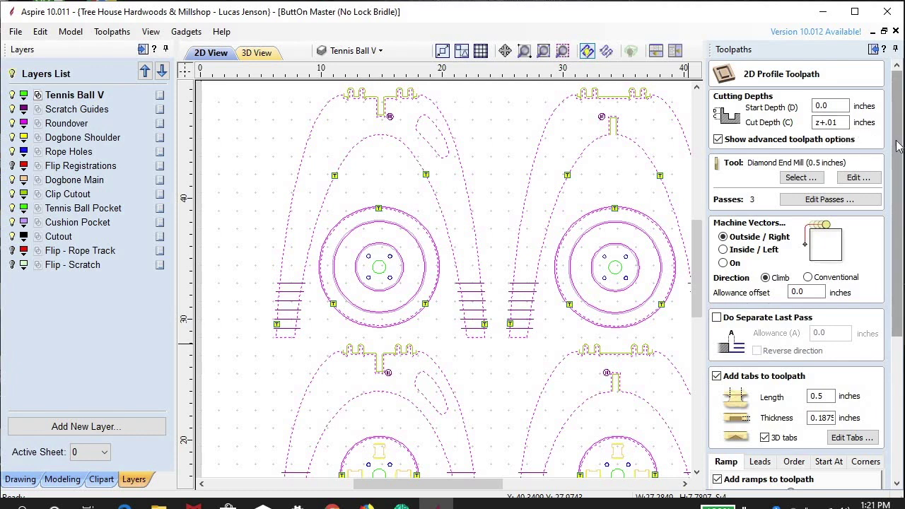
pyautogui.scroll(-5, 897, 134)
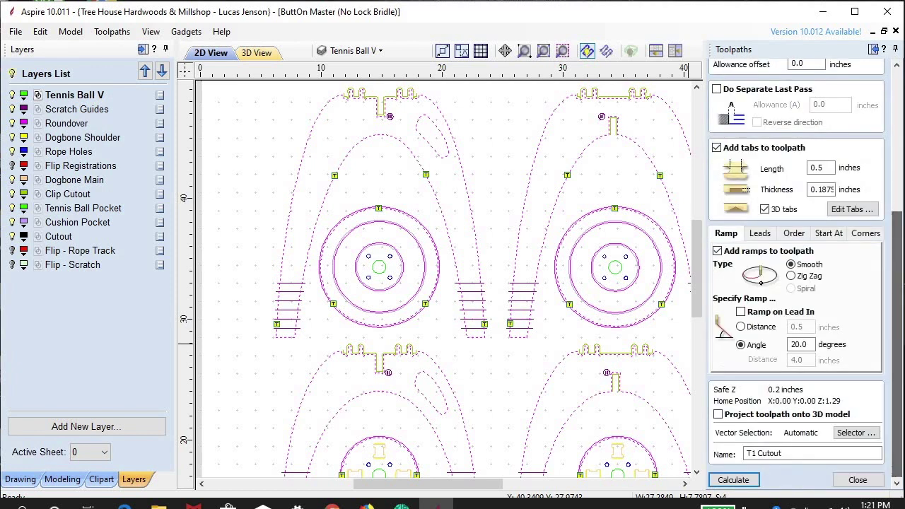
pyautogui.click(732, 479)
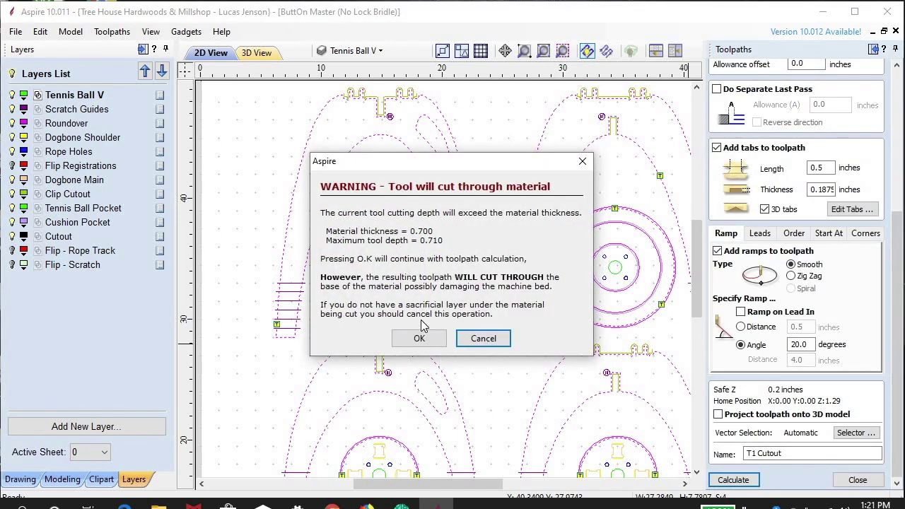
pyautogui.click(417, 339)
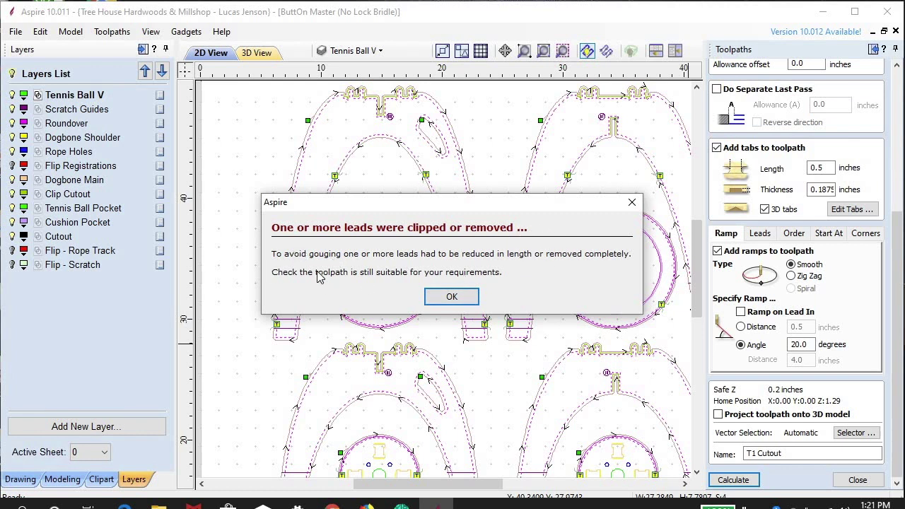
pyautogui.click(450, 297)
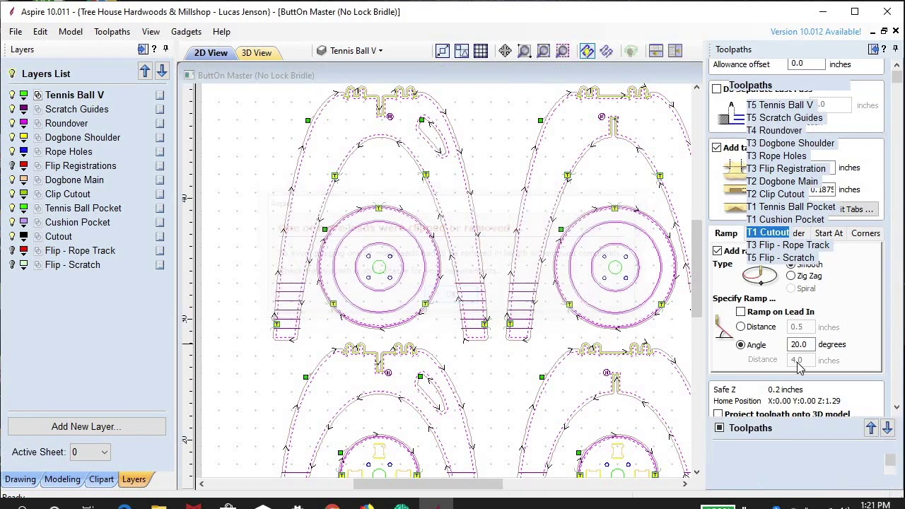
# Step: Return to 2D, reopen the T1 Cutout toolpath, and examine its lead settings and the circular lead-in beside the large circle
pyautogui.click(212, 54)
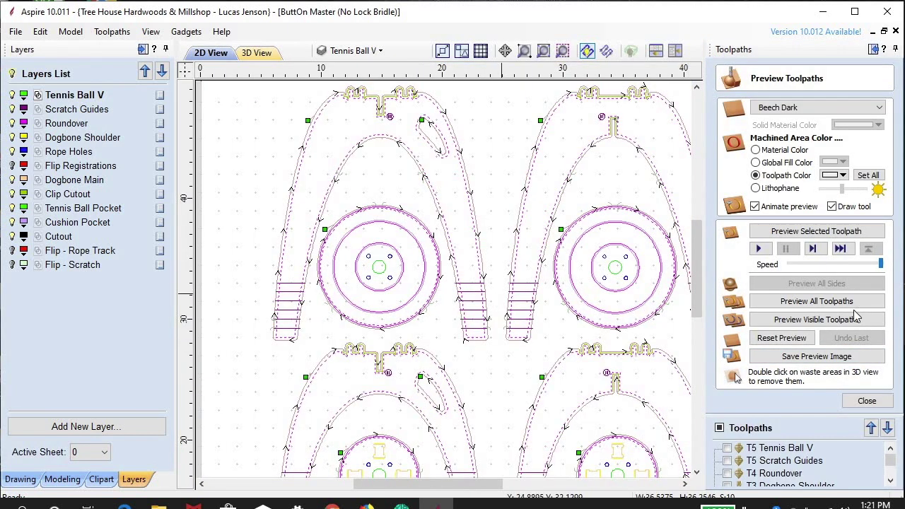
pyautogui.click(867, 401)
pyautogui.doubleClick(777, 456)
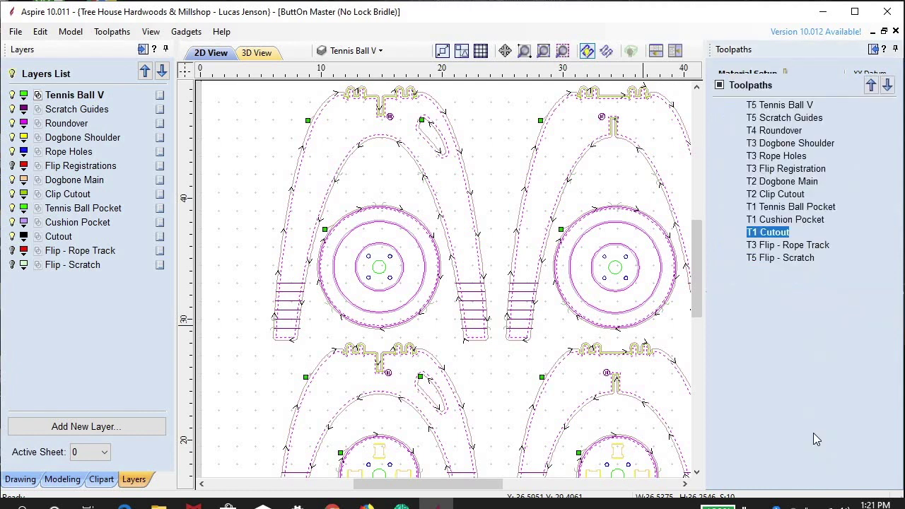
pyautogui.scroll(-1, 798, 377)
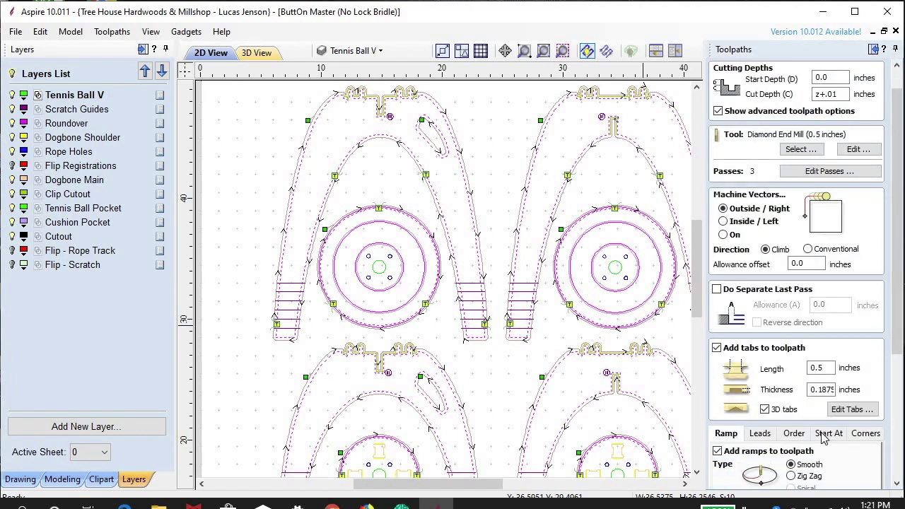
pyautogui.click(759, 433)
pyautogui.scroll(-5, 785, 325)
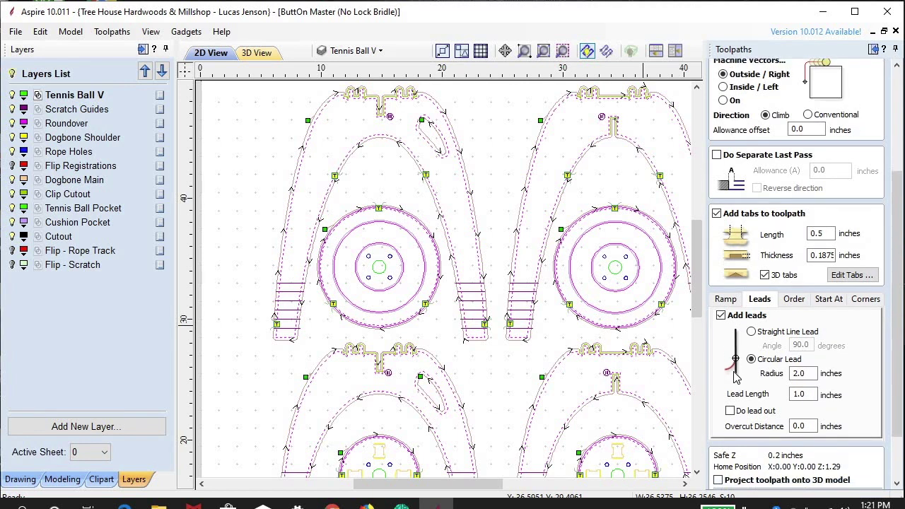
pyautogui.scroll(1, 738, 378)
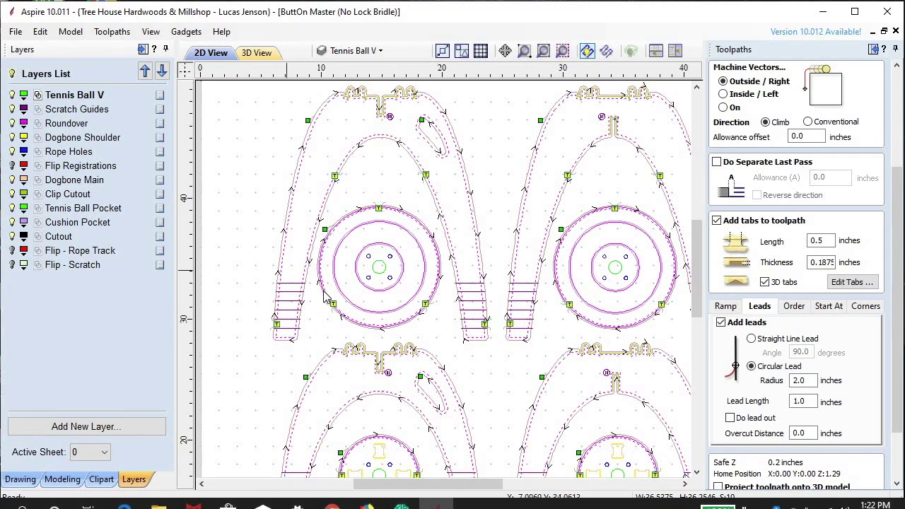
pyautogui.scroll(10, 321, 233)
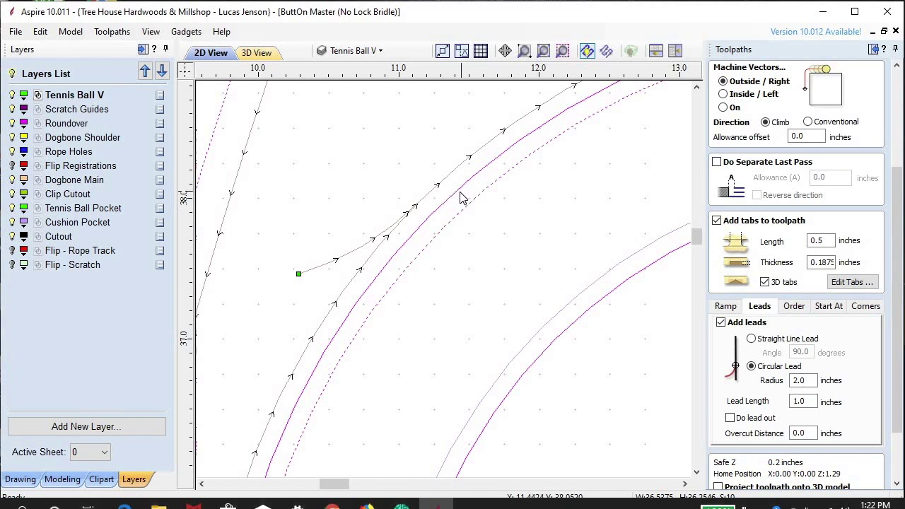
pyautogui.scroll(-6, 478, 274)
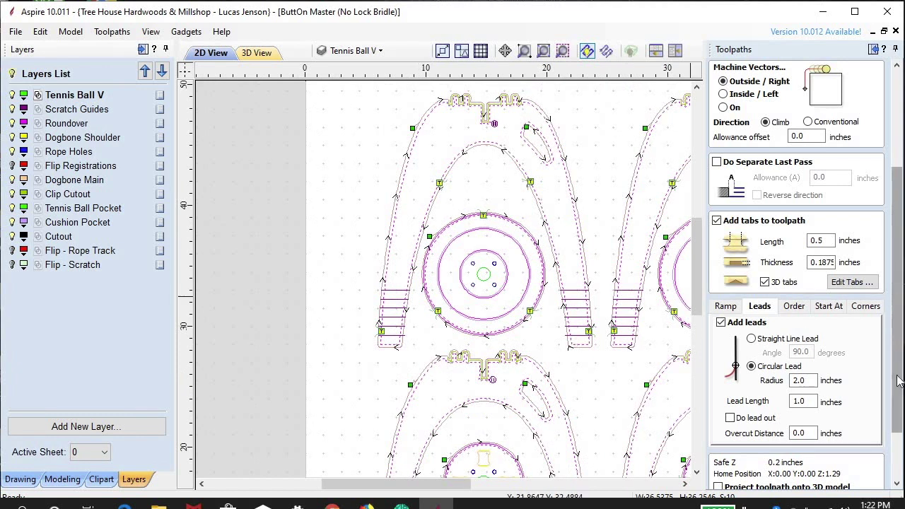
# Step: Recalculate the T1 Cutout toolpath with its existing settings, accepting the cut-through and clipped-lead warnings
pyautogui.scroll(-2, 890, 322)
pyautogui.click(733, 480)
pyautogui.click(424, 338)
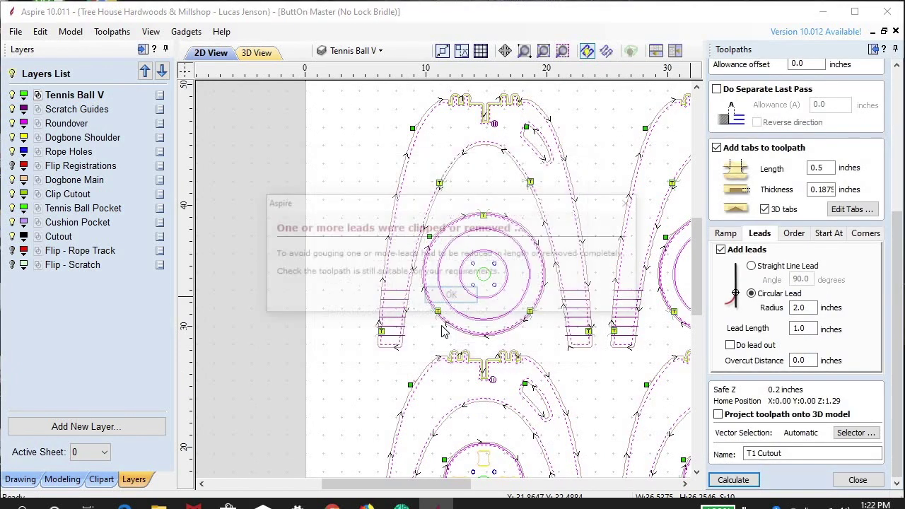
pyautogui.click(452, 295)
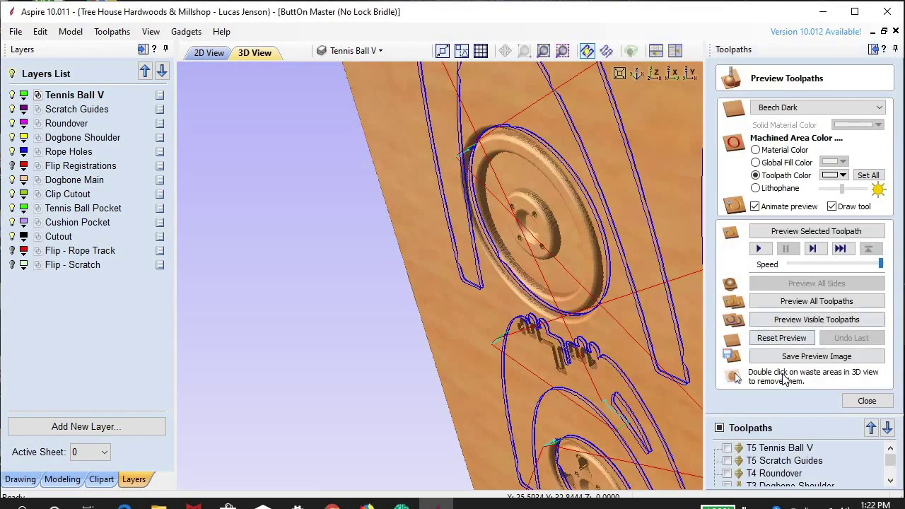
# Step: Preview the visible toolpaths from above and inspect the cutout's tabs and lead-ins around the chair pieces
pyautogui.click(653, 77)
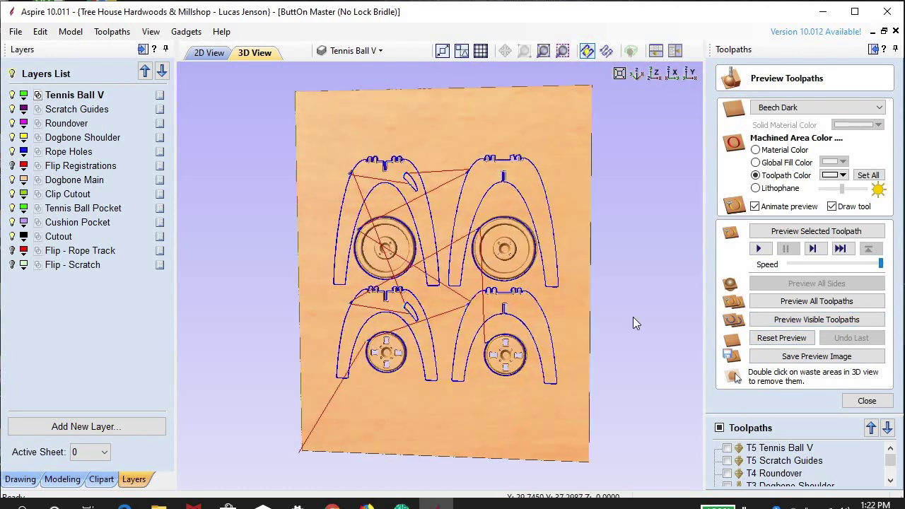
pyautogui.click(822, 322)
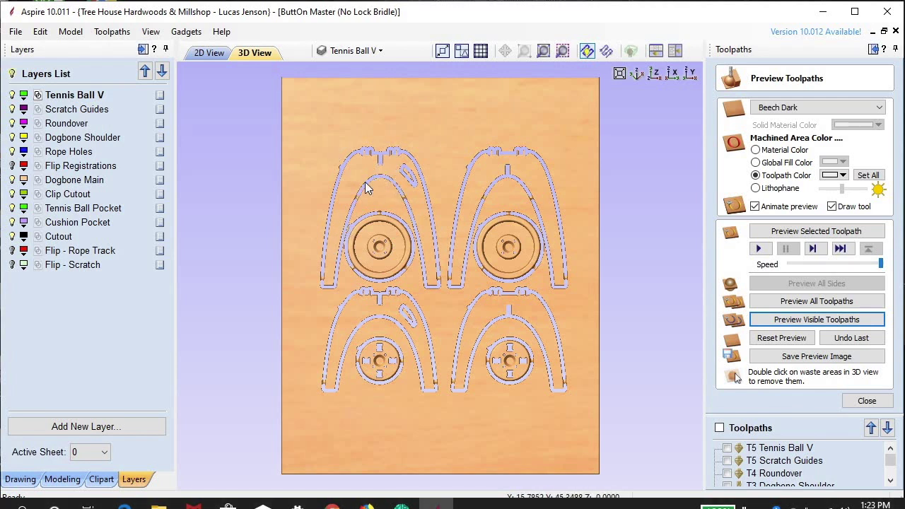
pyautogui.scroll(5, 439, 282)
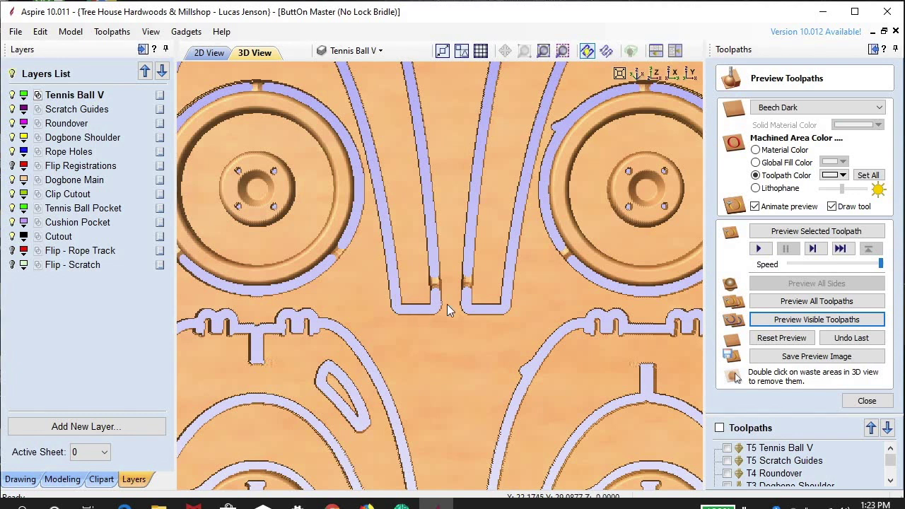
pyautogui.scroll(-2, 448, 300)
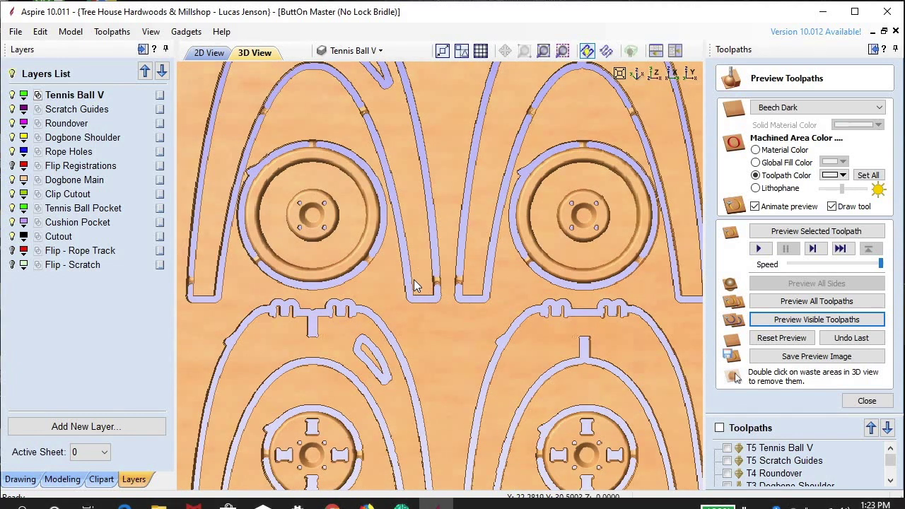
# Step: Inspect the simulated cuts across the whole sheet and close the toolpath preview
pyautogui.scroll(-2, 442, 279)
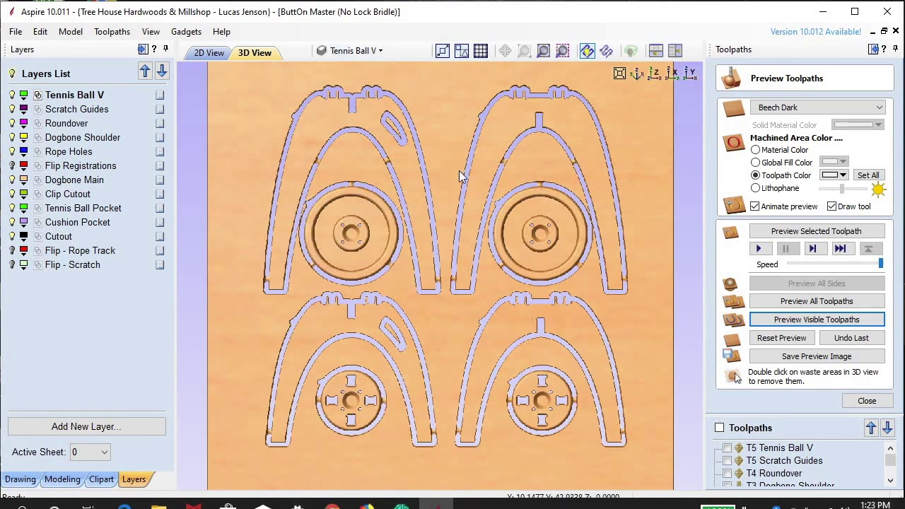
pyautogui.scroll(-1, 485, 220)
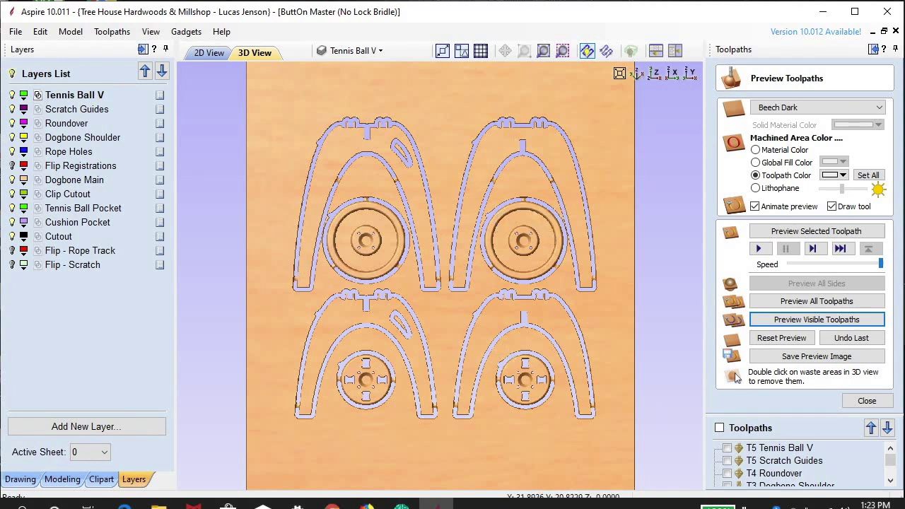
pyautogui.click(866, 401)
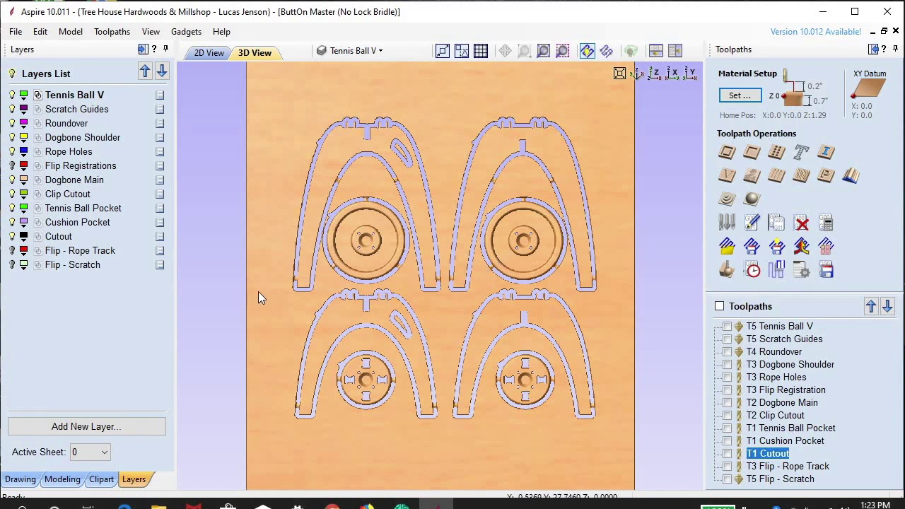
pyautogui.scroll(-2, 546, 310)
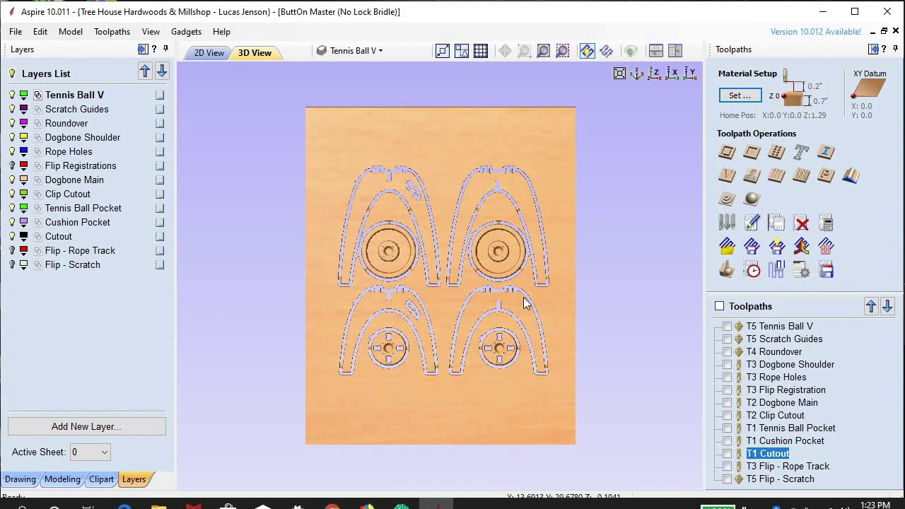
# Step: Return to the 2D view of the sheet and hide all layers
pyautogui.click(190, 54)
pyautogui.scroll(-3, 268, 262)
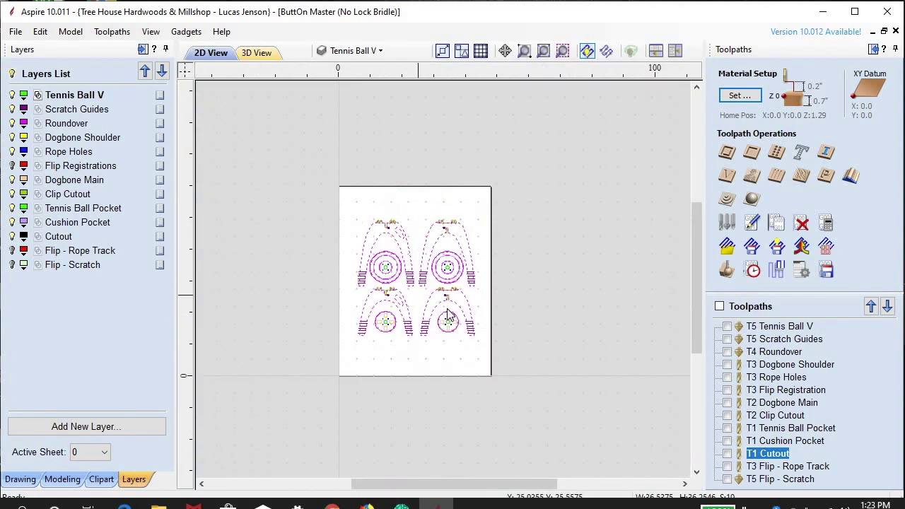
pyautogui.scroll(4, 386, 290)
pyautogui.click(386, 290)
pyautogui.scroll(-2, 478, 283)
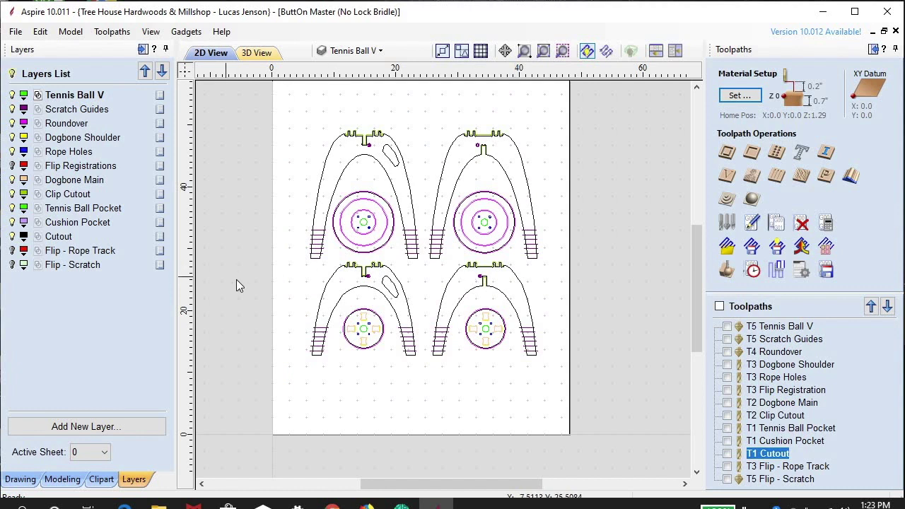
pyautogui.click(11, 74)
pyautogui.click(11, 74)
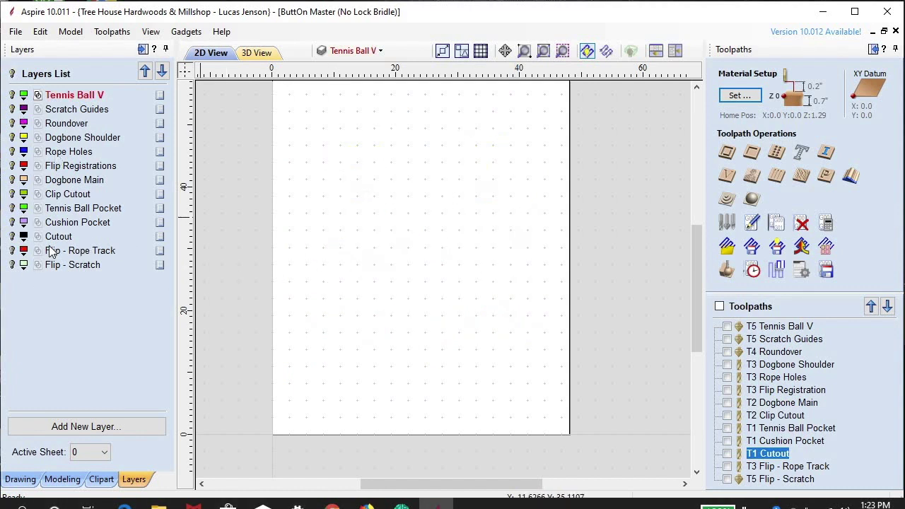
# Step: Show the Flip - Rope Track layer and examine its paired rounded slots
pyautogui.click(12, 250)
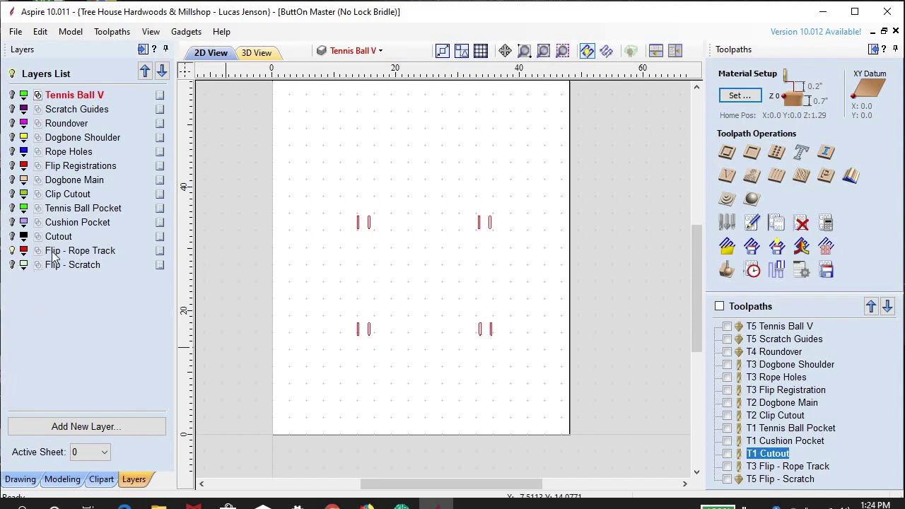
pyautogui.scroll(4, 366, 227)
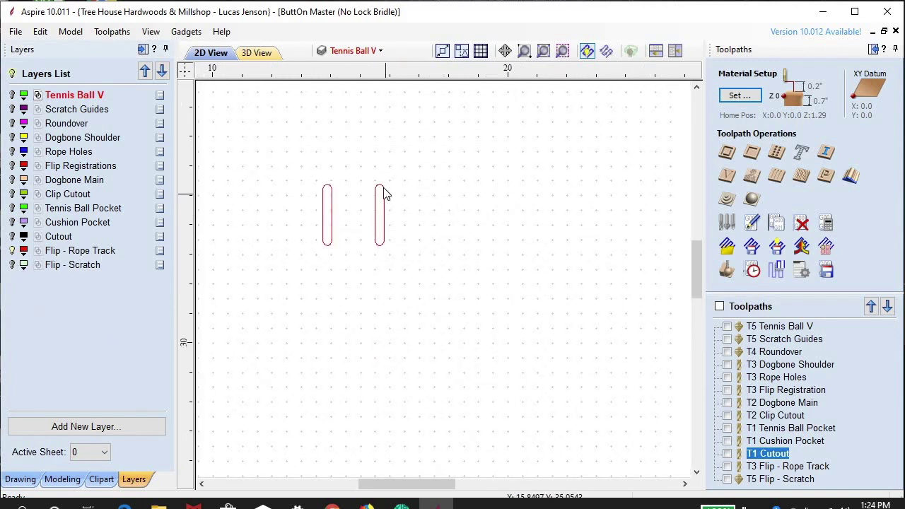
pyautogui.scroll(-1, 394, 258)
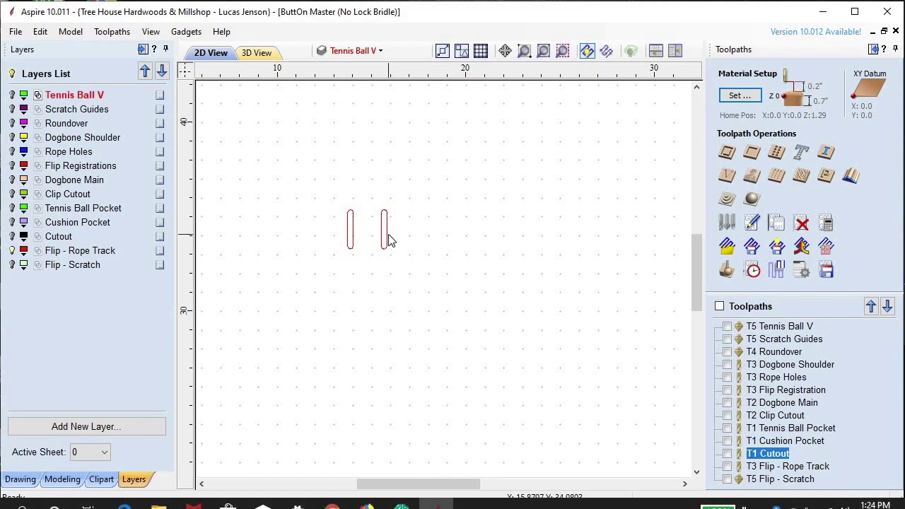
pyautogui.scroll(-1, 387, 251)
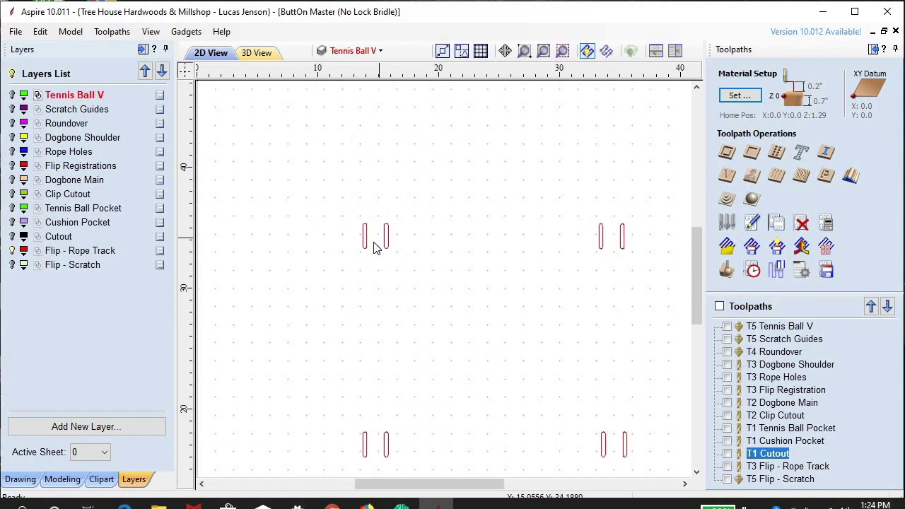
pyautogui.scroll(-1, 387, 249)
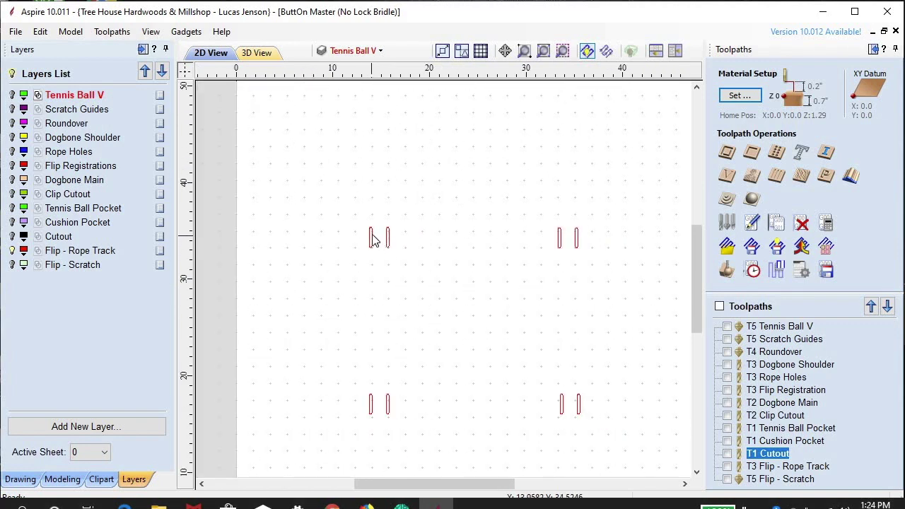
pyautogui.scroll(2, 373, 239)
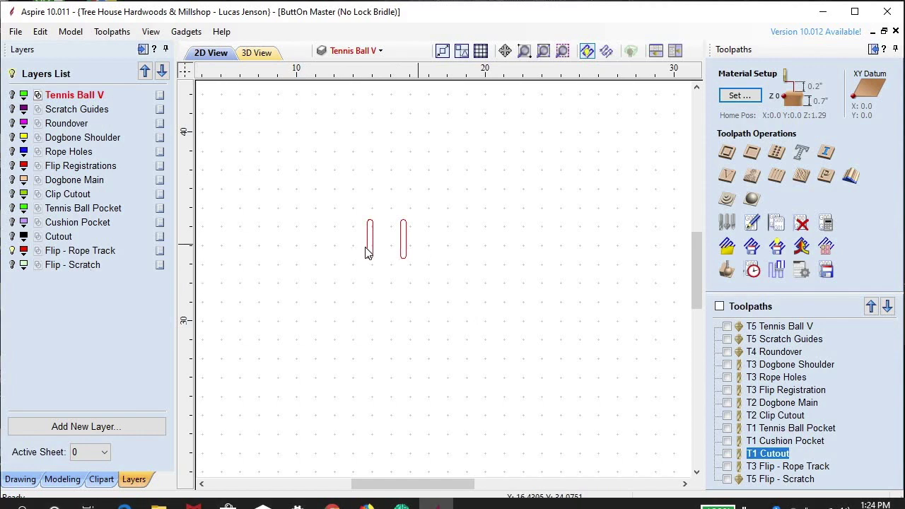
pyautogui.scroll(-2, 367, 251)
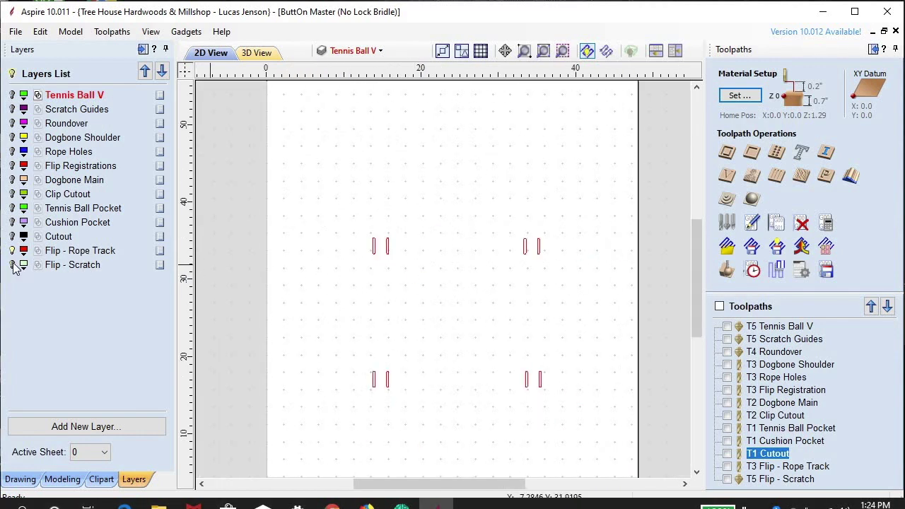
# Step: Show the Flip - Scratch layer as well and examine its concentric rings around the upper rope track slots
pyautogui.click(12, 265)
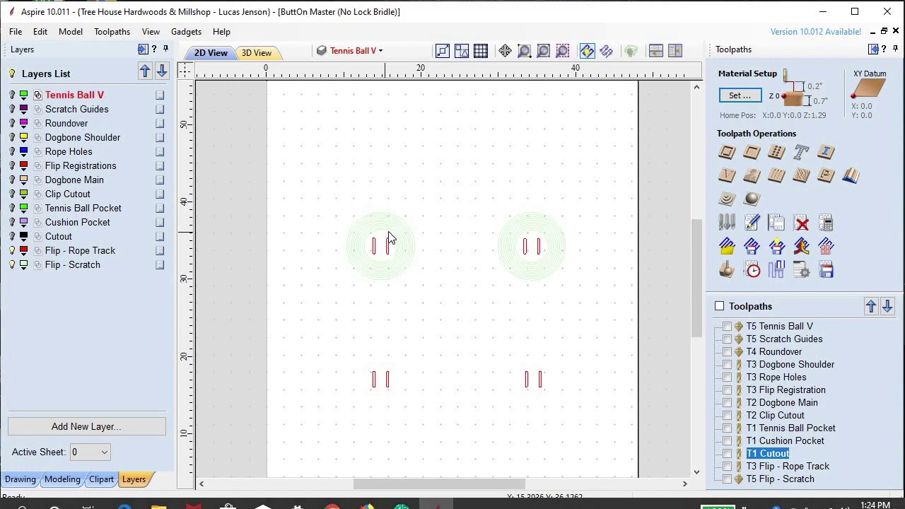
pyautogui.scroll(5, 389, 243)
pyautogui.scroll(-2, 514, 243)
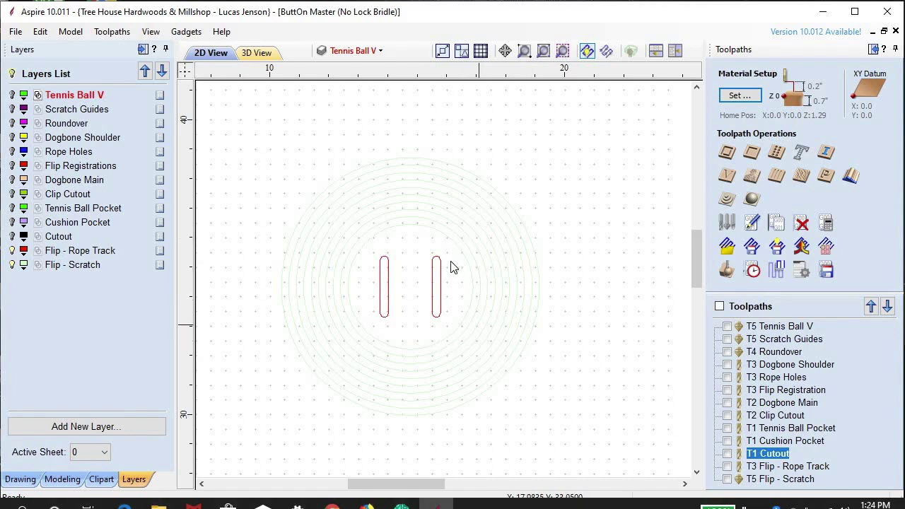
pyautogui.scroll(-4, 359, 257)
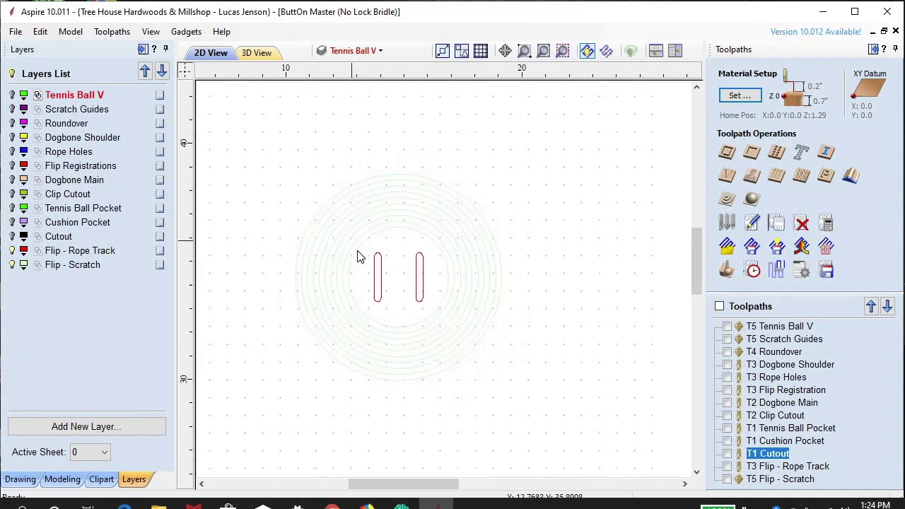
pyautogui.scroll(-3, 446, 254)
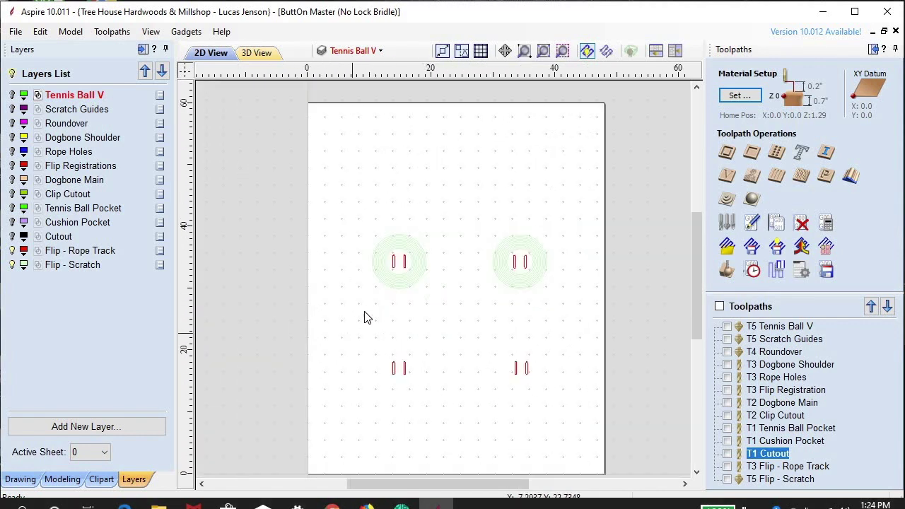
# Step: Turn on the Cutout layer and examine how the flip-side slots and rings sit inside the circular pieces
pyautogui.click(11, 236)
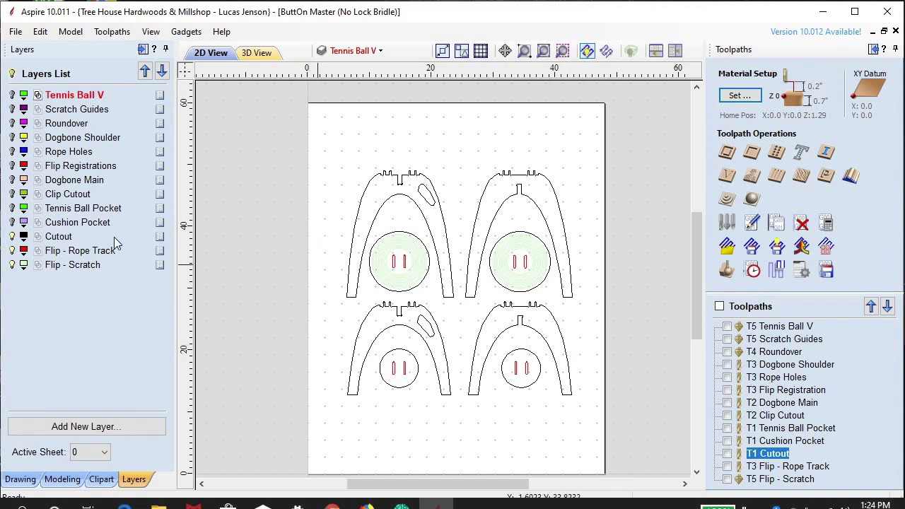
pyautogui.scroll(4, 390, 385)
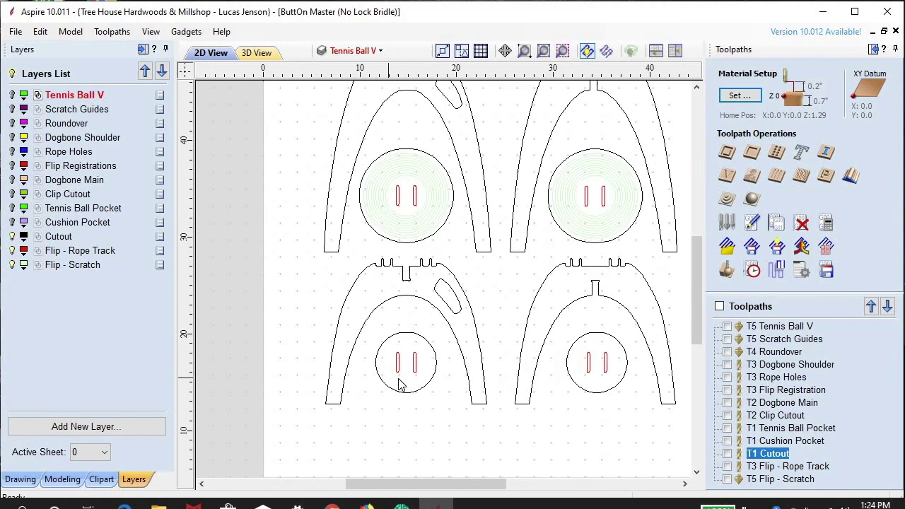
pyautogui.scroll(-5, 305, 348)
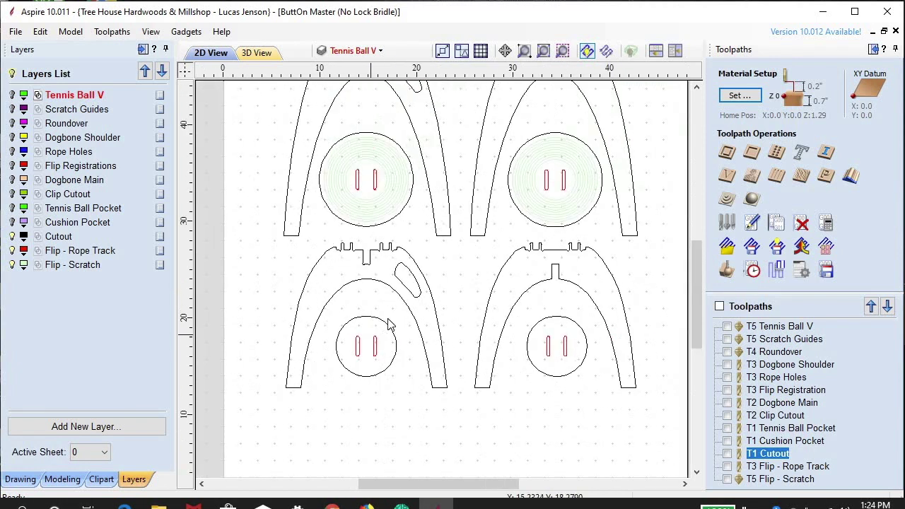
pyautogui.scroll(4, 393, 244)
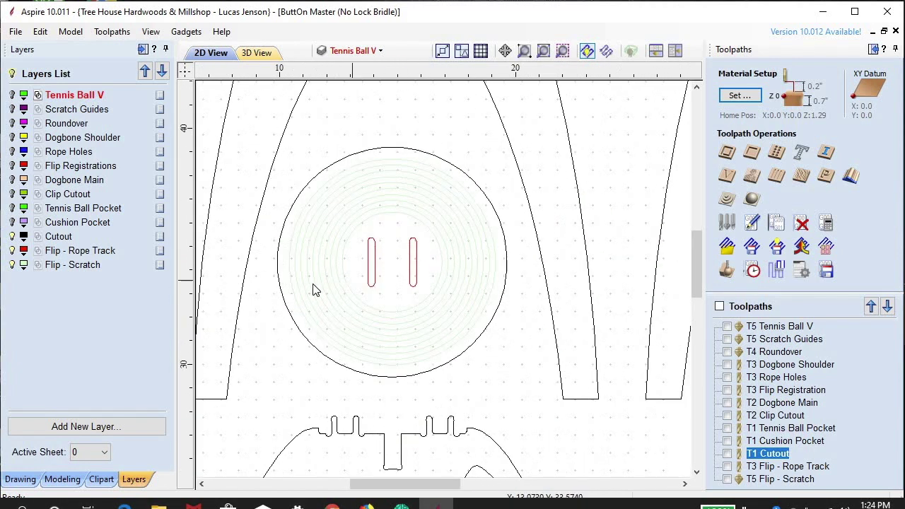
pyautogui.scroll(-1, 436, 288)
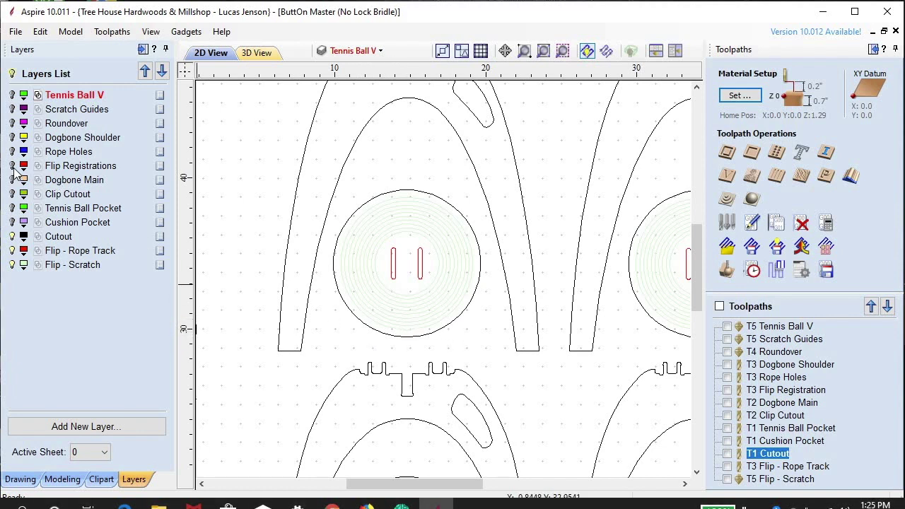
# Step: Isolate the Flip Registrations layer by hiding Cutout, Flip - Rope Track and Flip - Scratch
pyautogui.click(12, 237)
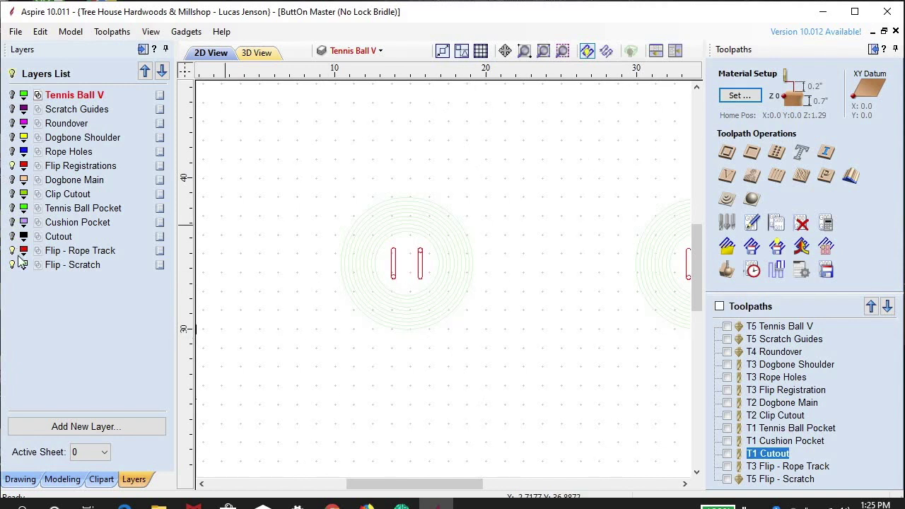
pyautogui.click(12, 250)
pyautogui.click(10, 264)
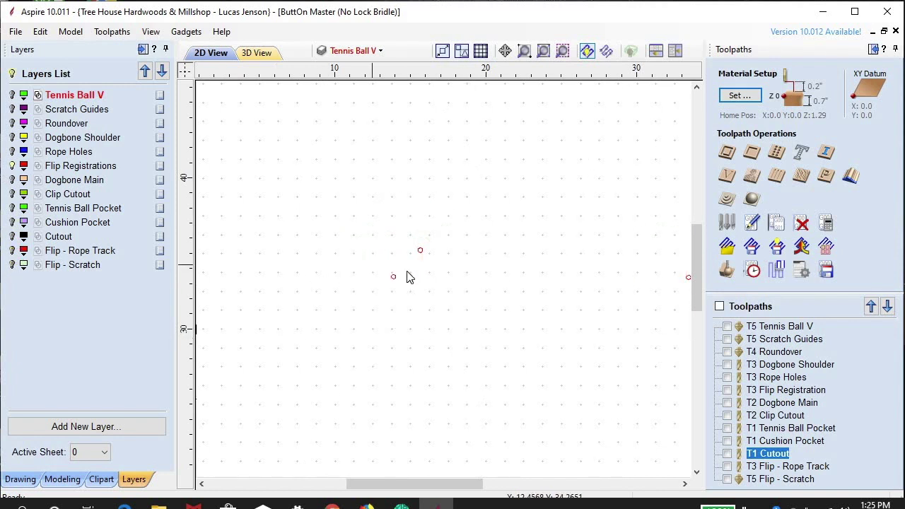
# Step: Examine the two small flip registration circles up close, then open the T3 Flip Registration toolpath settings
pyautogui.scroll(5, 404, 272)
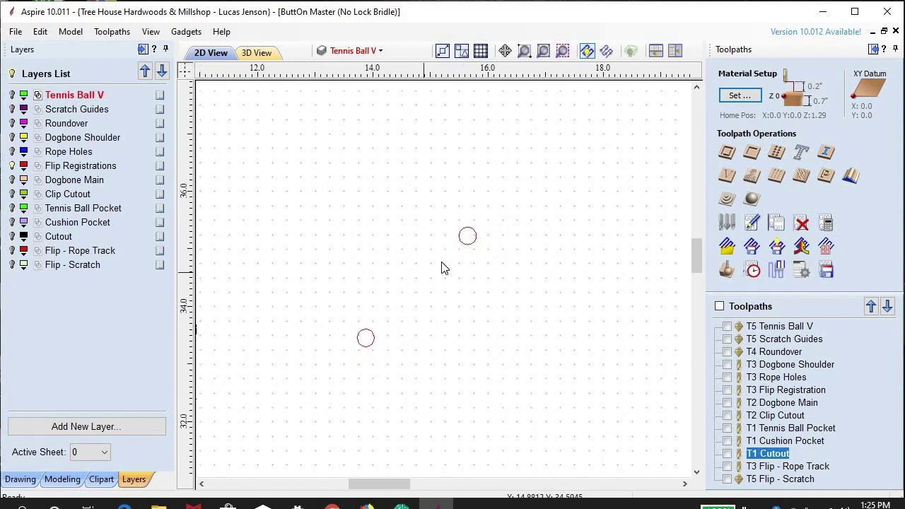
pyautogui.scroll(-1, 433, 272)
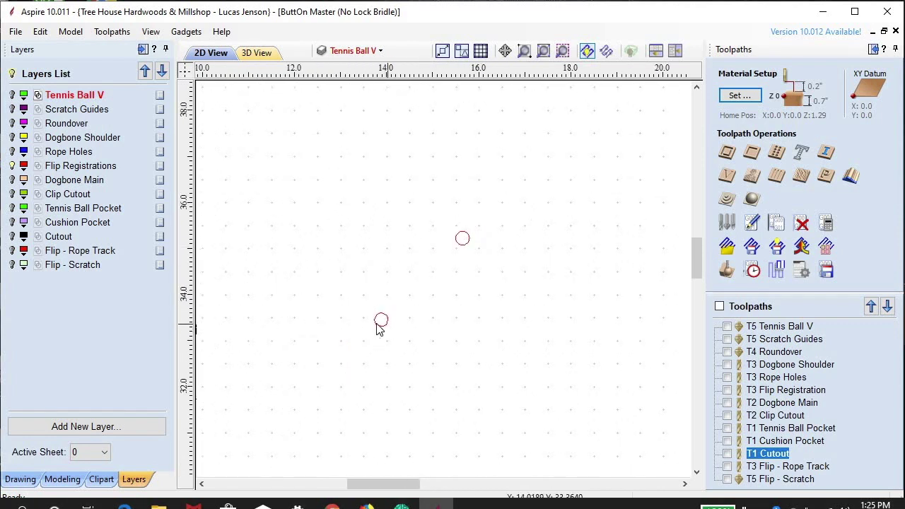
pyautogui.scroll(3, 381, 324)
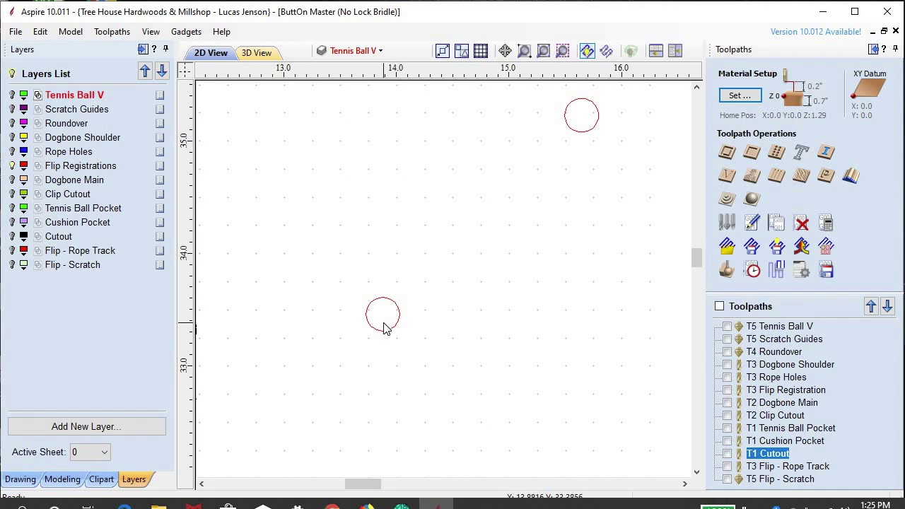
pyautogui.scroll(-1, 383, 329)
pyautogui.scroll(-3, 383, 327)
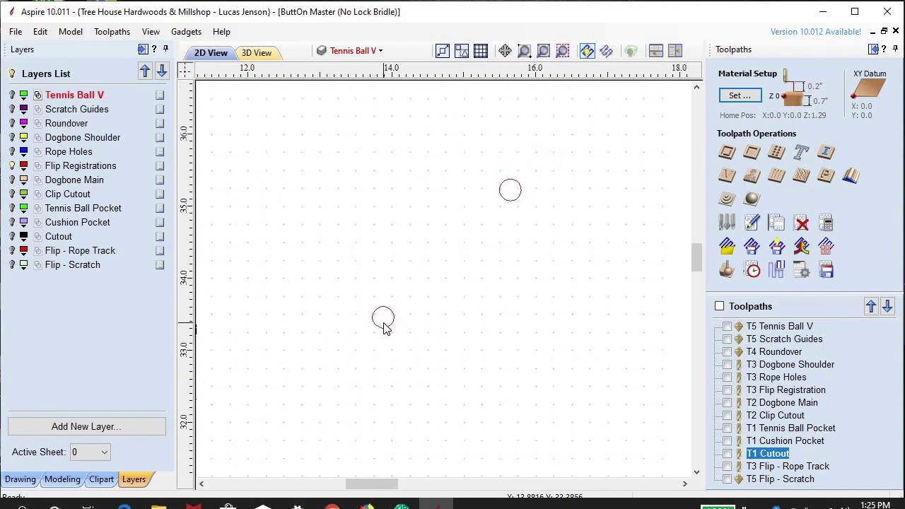
pyautogui.scroll(5, 383, 325)
pyautogui.scroll(-4, 433, 321)
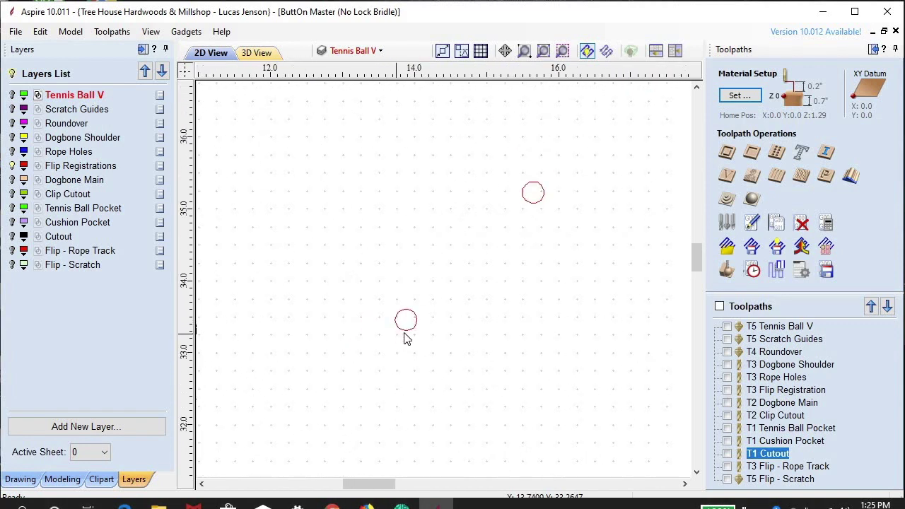
pyautogui.scroll(3, 403, 318)
pyautogui.scroll(-4, 382, 325)
pyautogui.scroll(6, 387, 340)
pyautogui.scroll(-2, 386, 340)
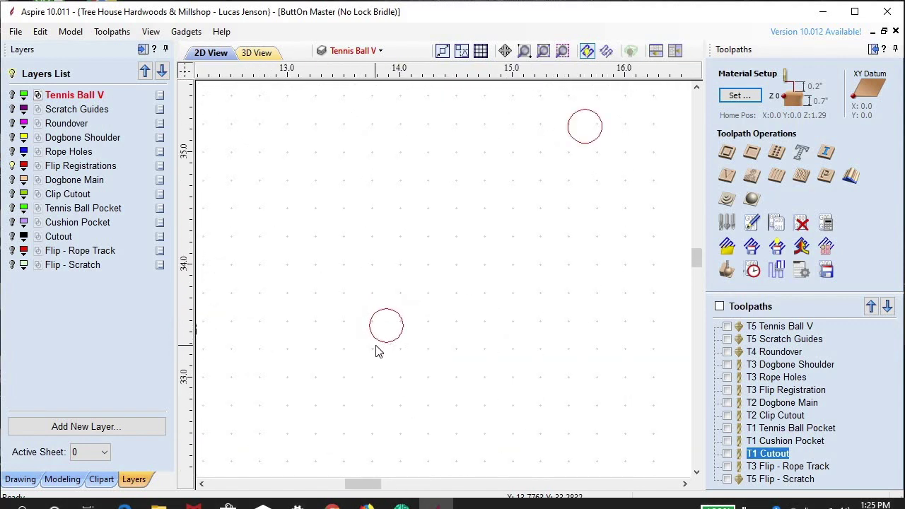
pyautogui.scroll(-2, 381, 346)
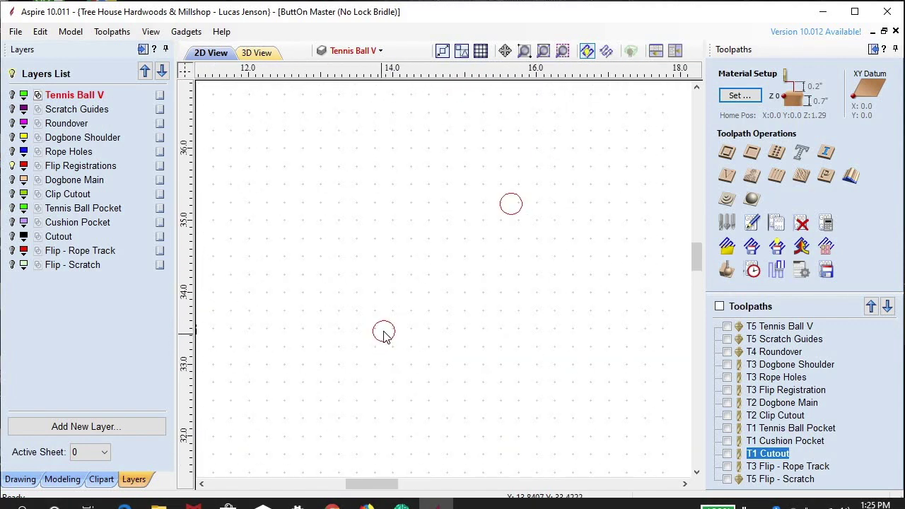
pyautogui.scroll(4, 382, 340)
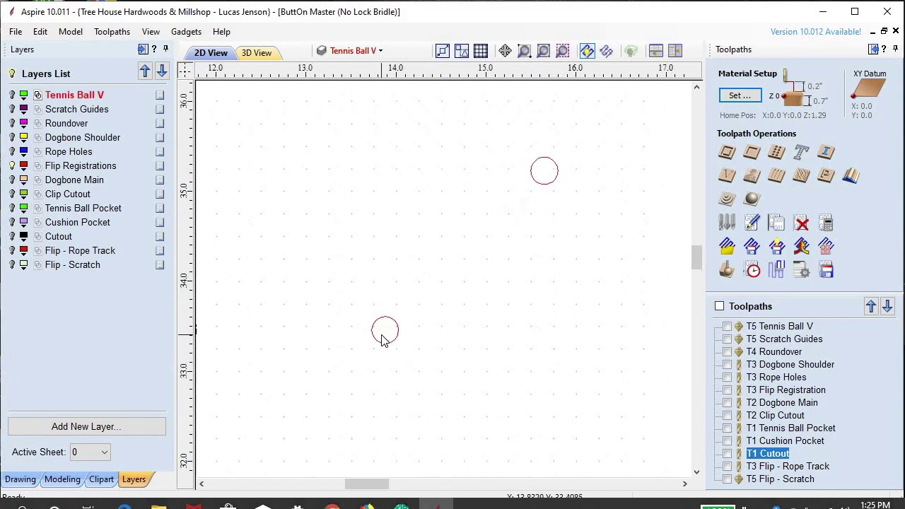
pyautogui.scroll(-3, 386, 340)
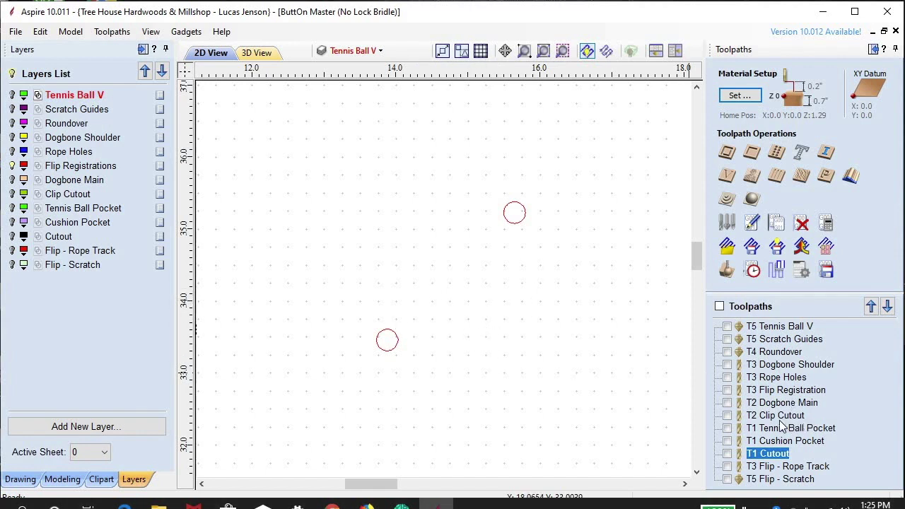
pyautogui.doubleClick(800, 398)
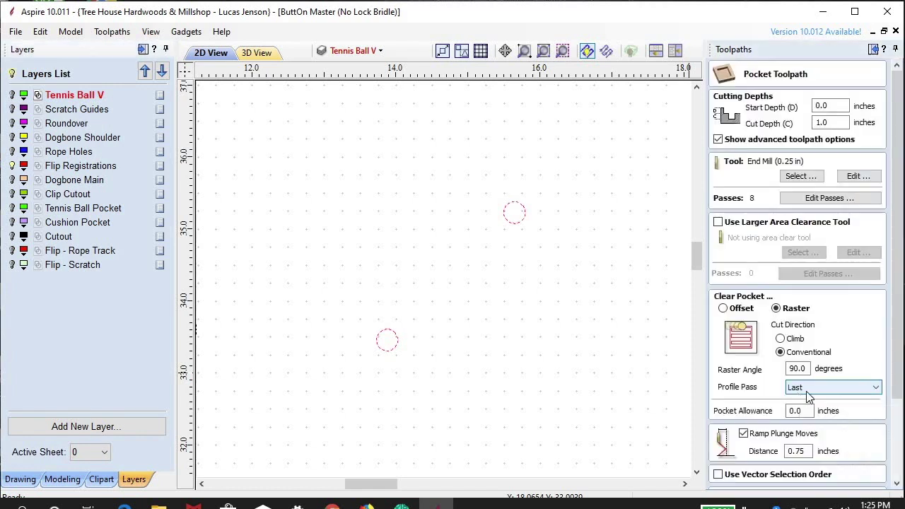
# Step: Set the T3 Flip Registration pocket's cut depth to .25 inches
pyautogui.moveTo(900, 346)
pyautogui.mouseDown()
pyautogui.moveTo(902, 424)
pyautogui.moveTo(901, 347)
pyautogui.mouseUp()
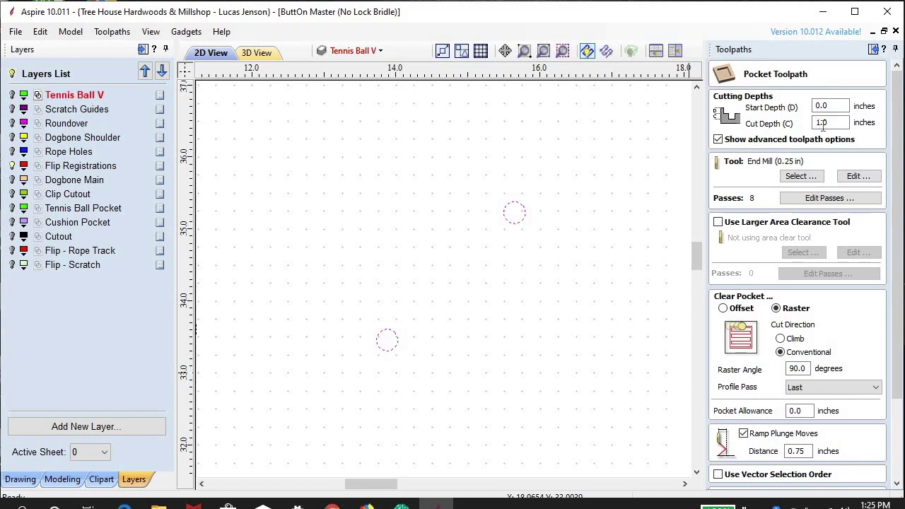
pyautogui.click(449, 153)
pyautogui.doubleClick(824, 121)
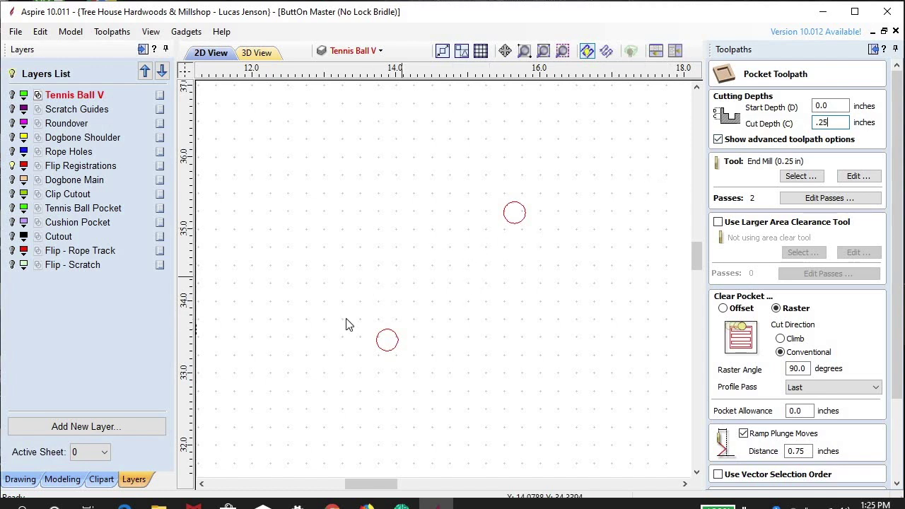
# Step: Examine the pairs of flip registration circles across the sheet, both up close and in the overall layout
pyautogui.scroll(-10, 453, 222)
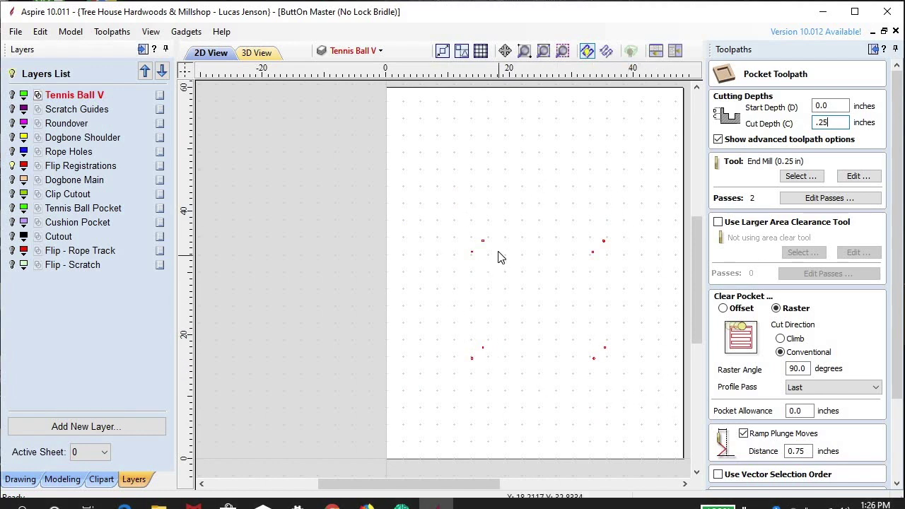
pyautogui.scroll(5, 486, 248)
pyautogui.scroll(2, 450, 221)
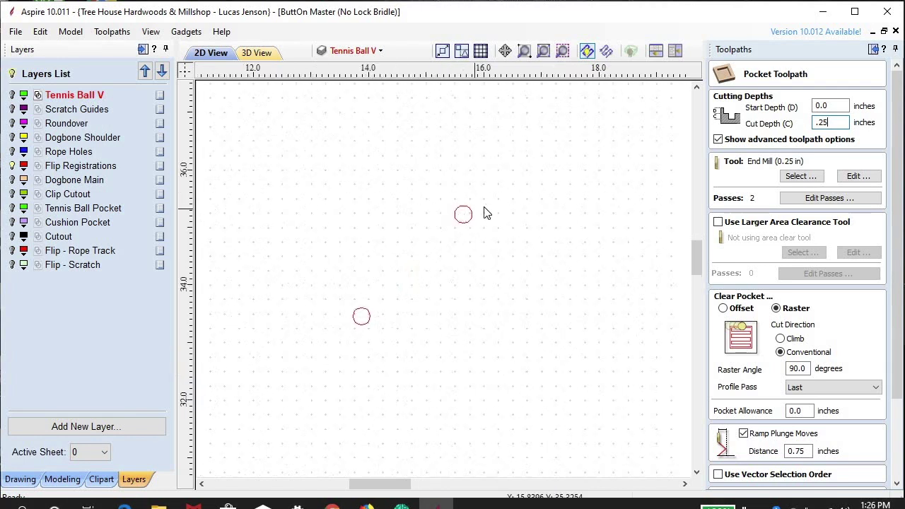
pyautogui.scroll(-4, 499, 216)
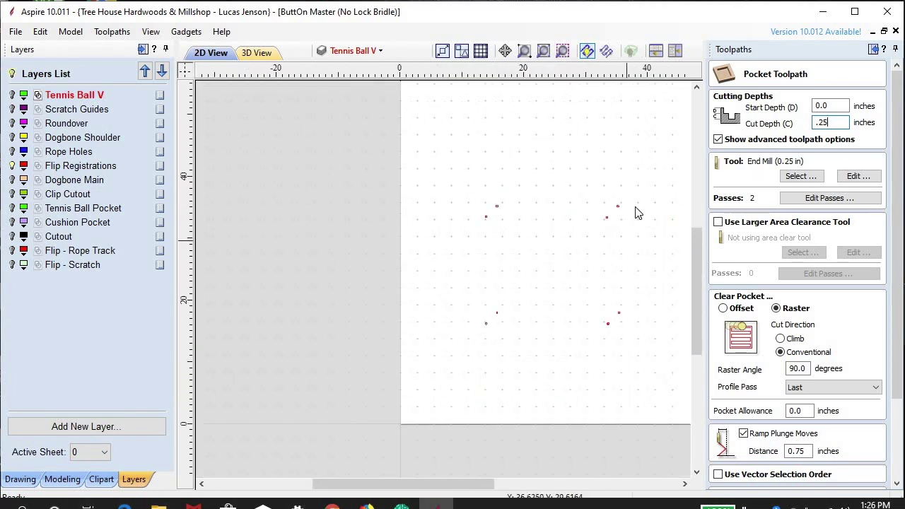
pyautogui.scroll(2, 570, 202)
pyautogui.scroll(-1, 580, 239)
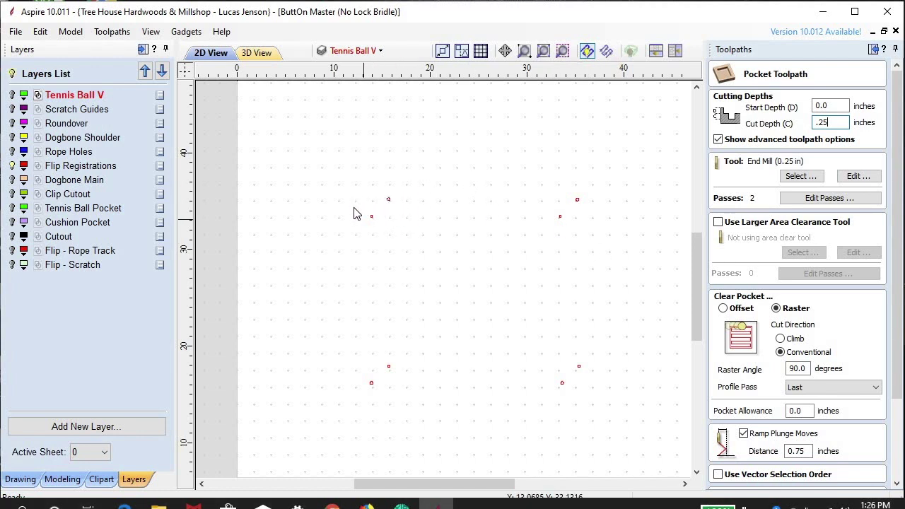
pyautogui.scroll(2, 363, 205)
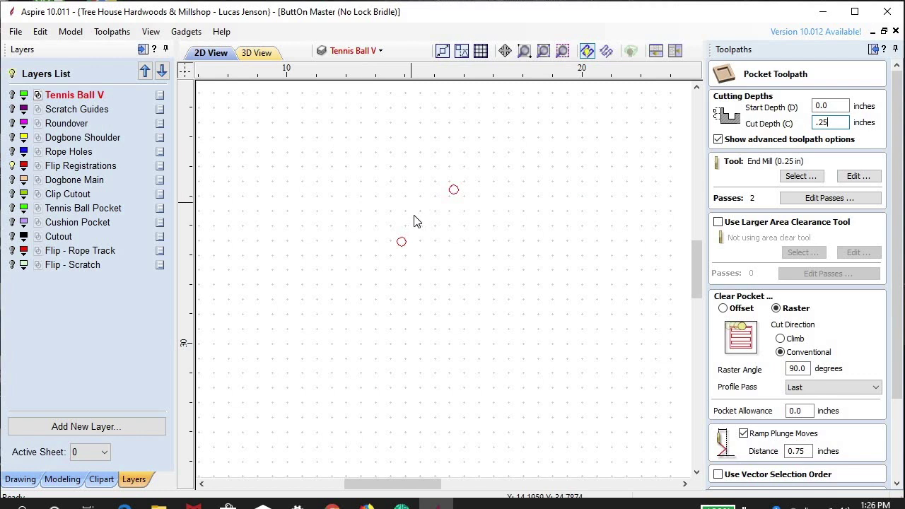
pyautogui.scroll(-2, 420, 220)
pyautogui.scroll(2, 426, 221)
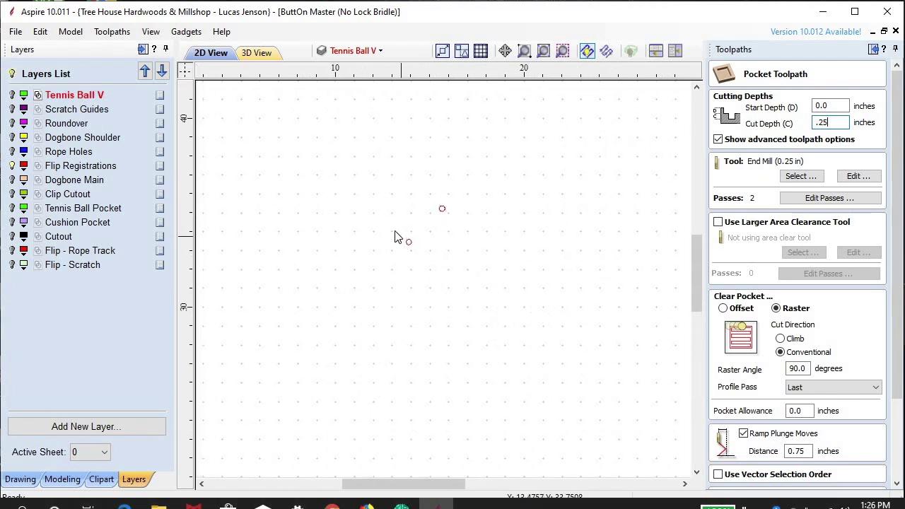
pyautogui.scroll(-3, 393, 216)
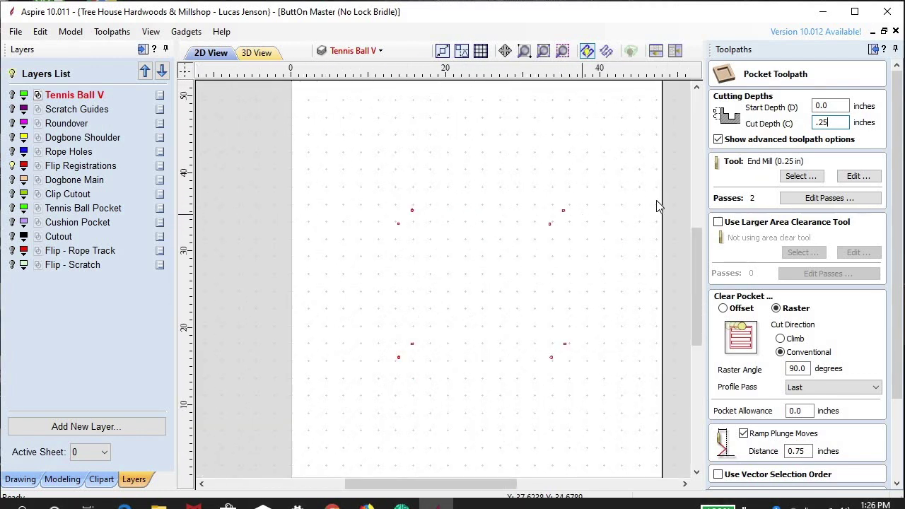
pyautogui.scroll(-1, 485, 231)
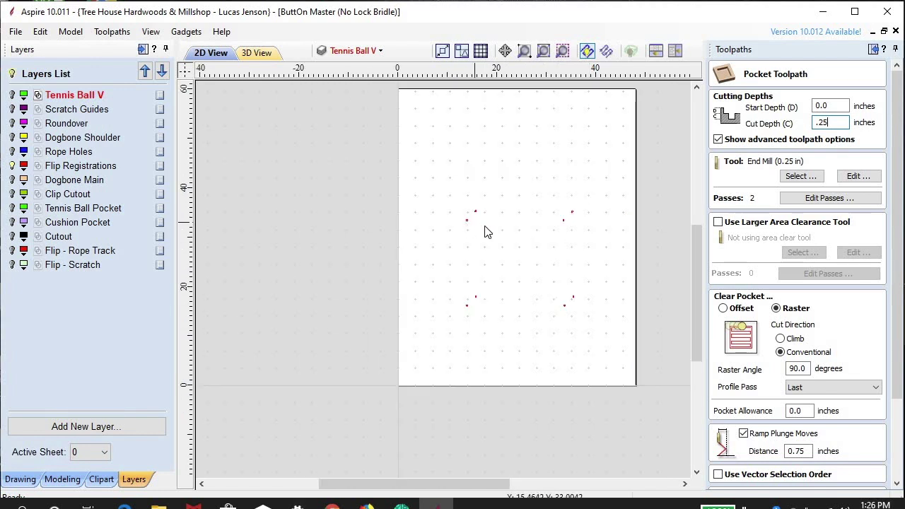
pyautogui.scroll(2, 486, 233)
pyautogui.scroll(-2, 487, 256)
pyautogui.scroll(1, 601, 267)
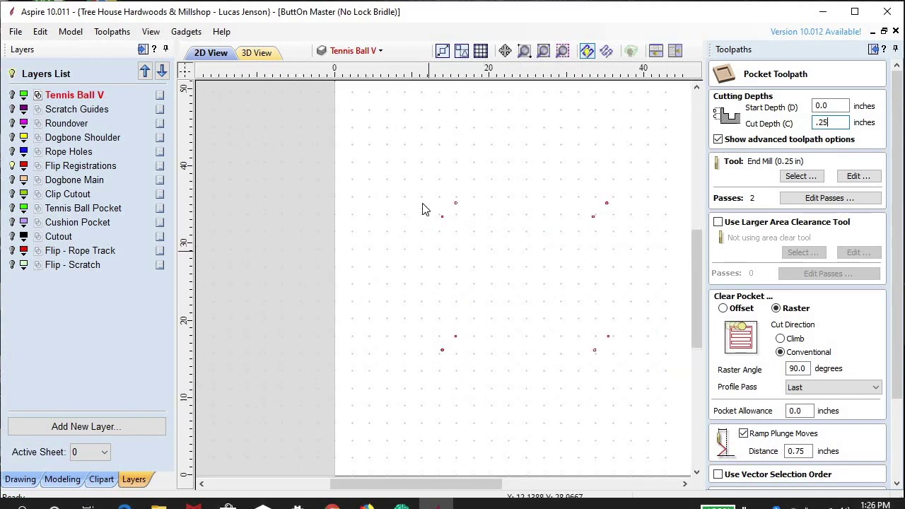
pyautogui.scroll(-2, 447, 224)
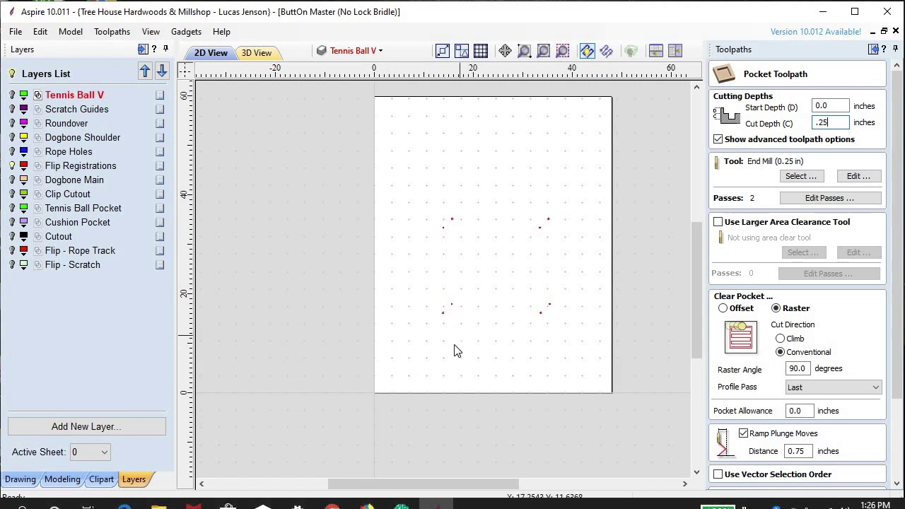
pyautogui.scroll(2, 453, 351)
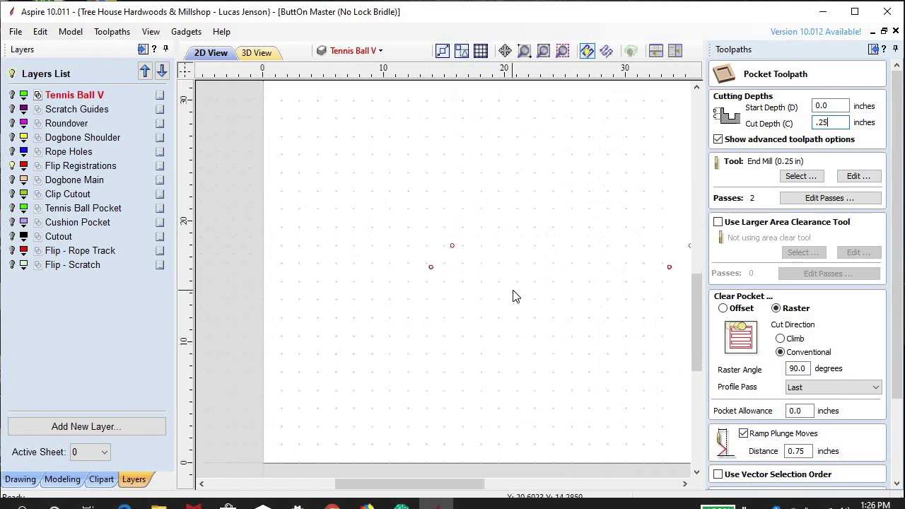
# Step: Temporarily show the Cutout layer to examine how the registration circles sit inside the circular pieces
pyautogui.click(12, 236)
pyautogui.moveTo(419, 227); pyautogui.dragTo(499, 300)
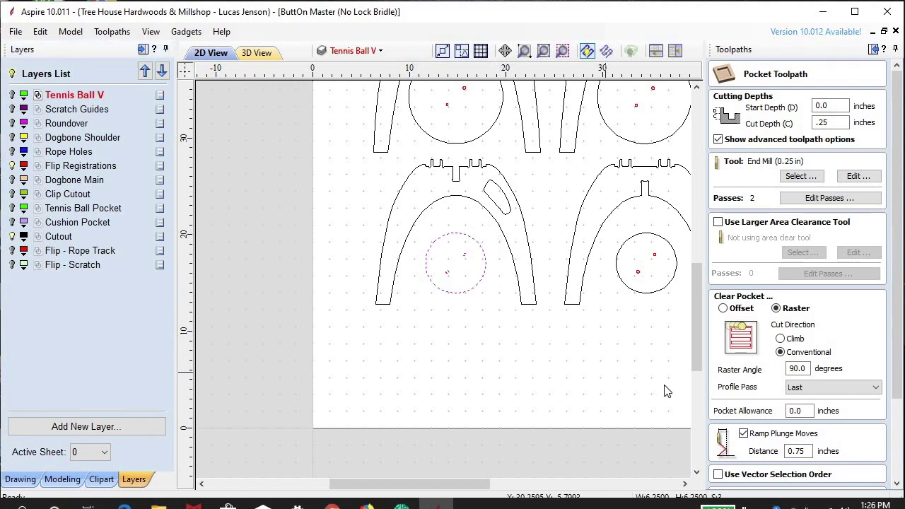
pyautogui.scroll(-3, 406, 375)
pyautogui.scroll(2, 402, 350)
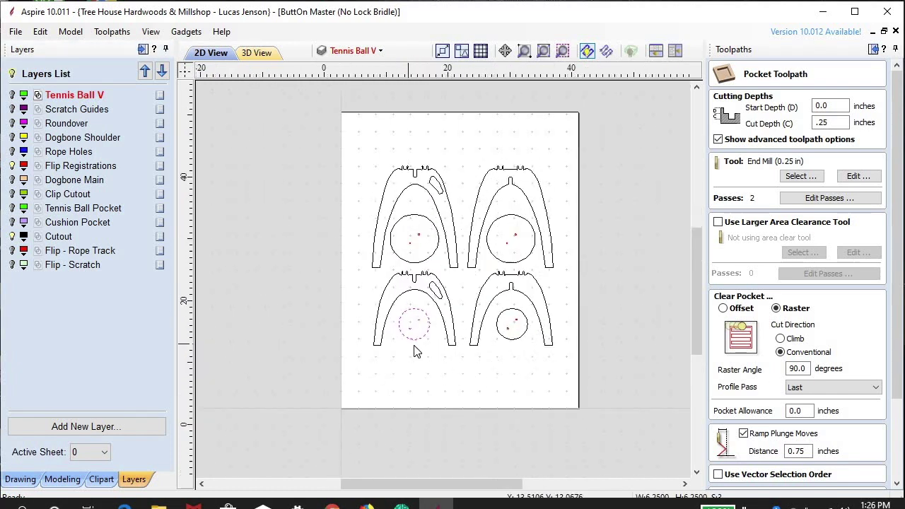
pyautogui.click(414, 344)
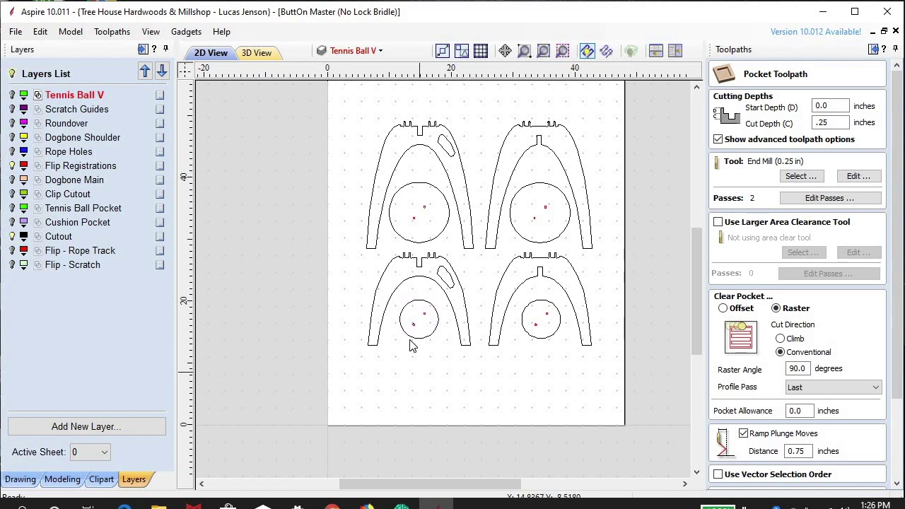
pyautogui.scroll(3, 414, 324)
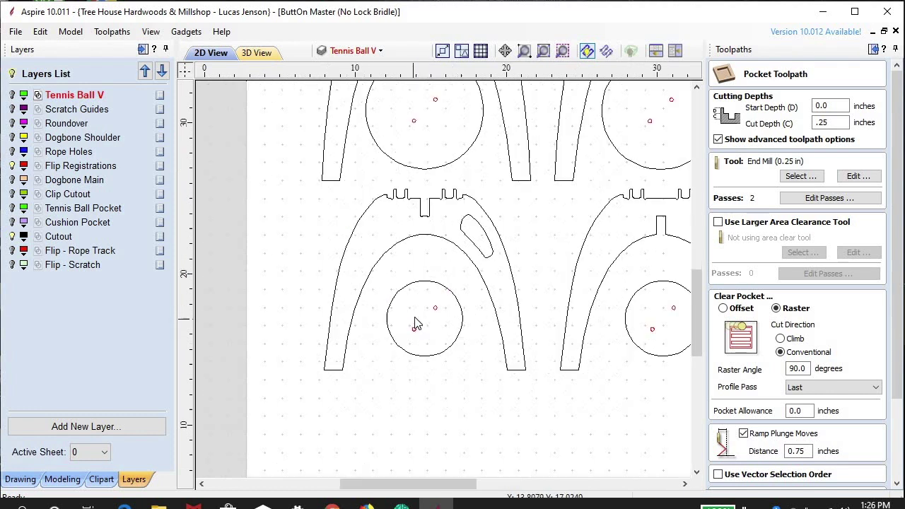
pyautogui.click(12, 236)
pyautogui.scroll(-3, 378, 333)
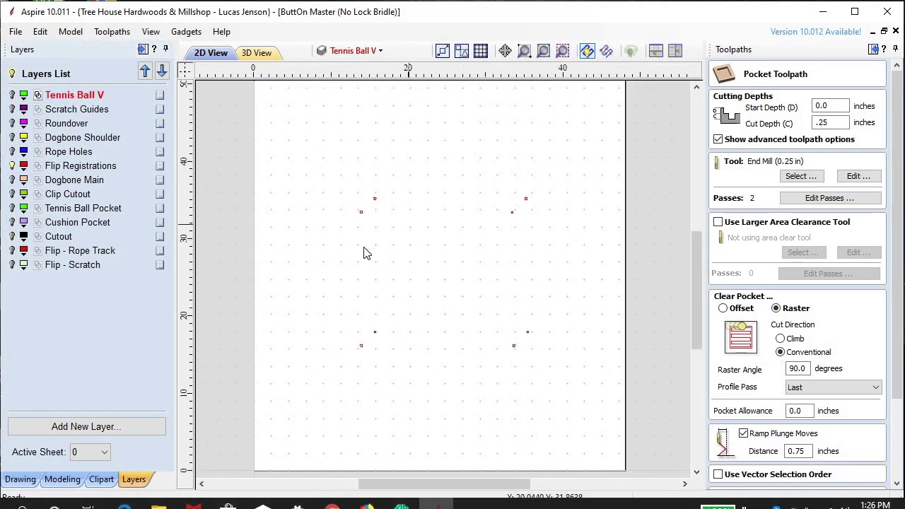
pyautogui.scroll(-1, 534, 271)
pyautogui.scroll(2, 495, 273)
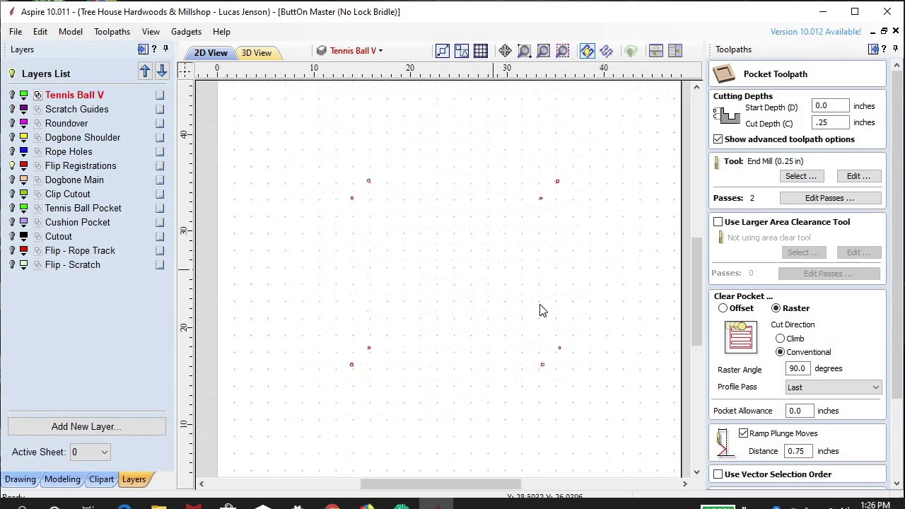
# Step: Calculate T3 Flip Registration using all closed vectors on the Flip Registrations layer, and preview the visible toolpath on reset stock
pyautogui.moveTo(896, 352); pyautogui.dragTo(896, 429)
pyautogui.click(856, 434)
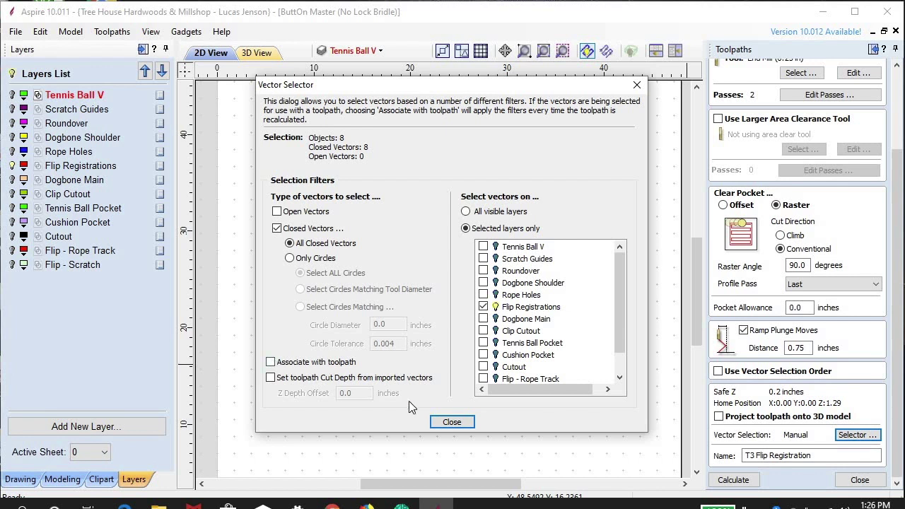
pyautogui.click(452, 421)
pyautogui.click(733, 480)
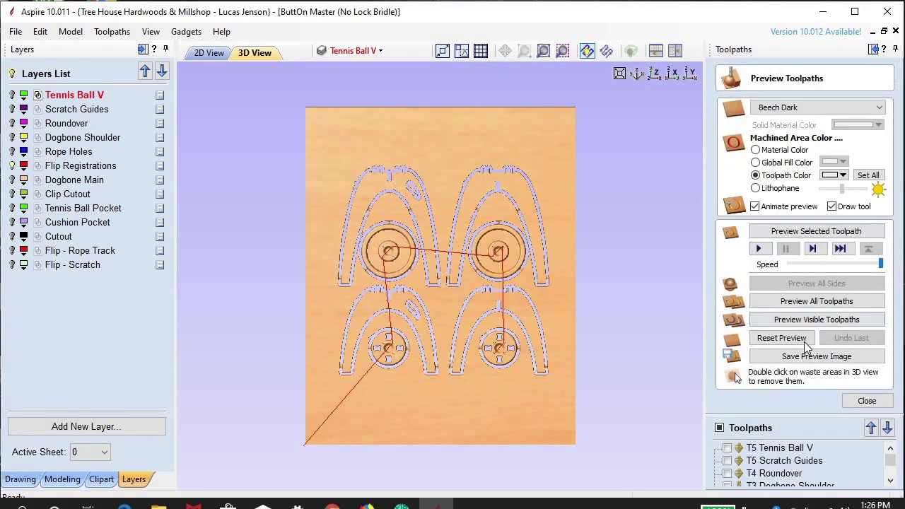
pyautogui.click(781, 338)
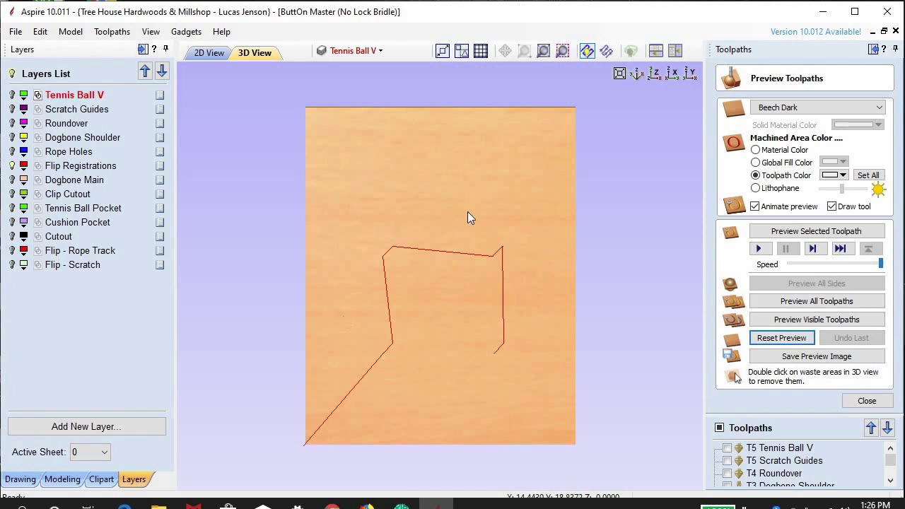
pyautogui.click(806, 321)
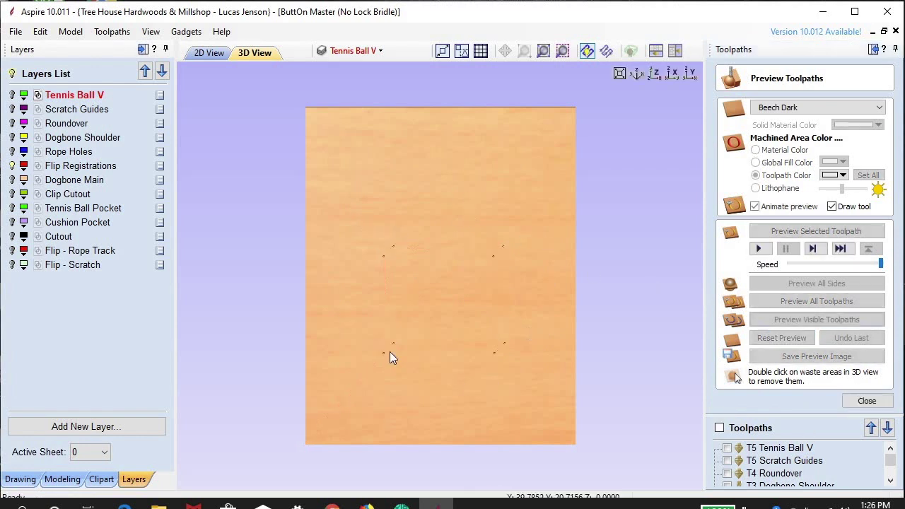
# Step: Examine the previewed flip registration holes in the 3D stock, both up close and across the sheet
pyautogui.scroll(5, 269, 247)
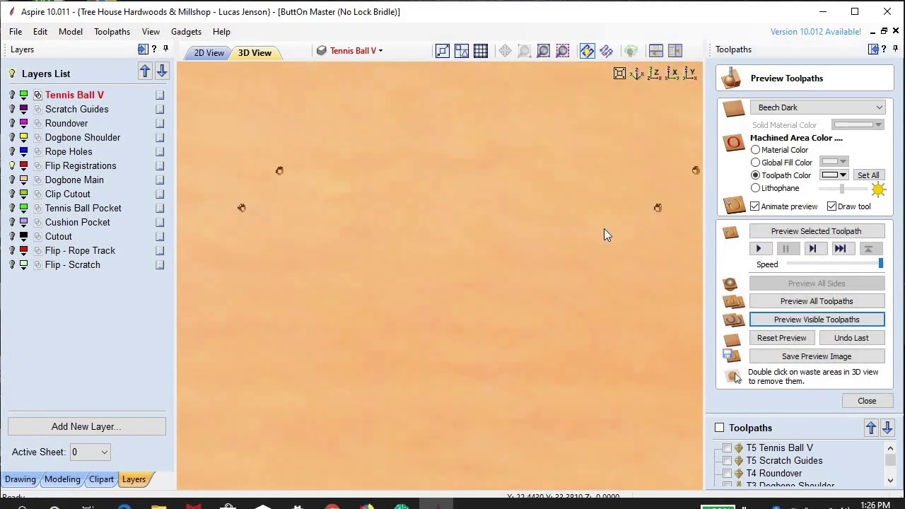
pyautogui.scroll(2, 356, 191)
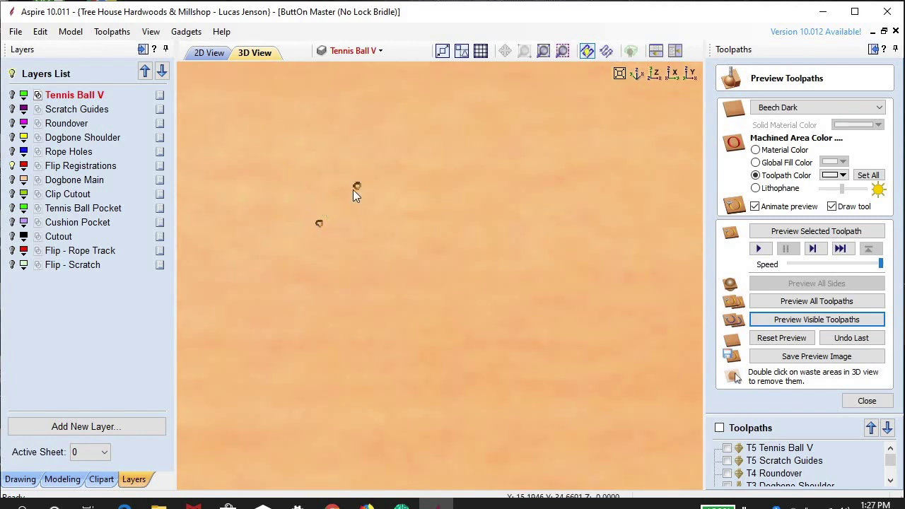
pyautogui.scroll(-4, 378, 196)
pyautogui.scroll(3, 544, 346)
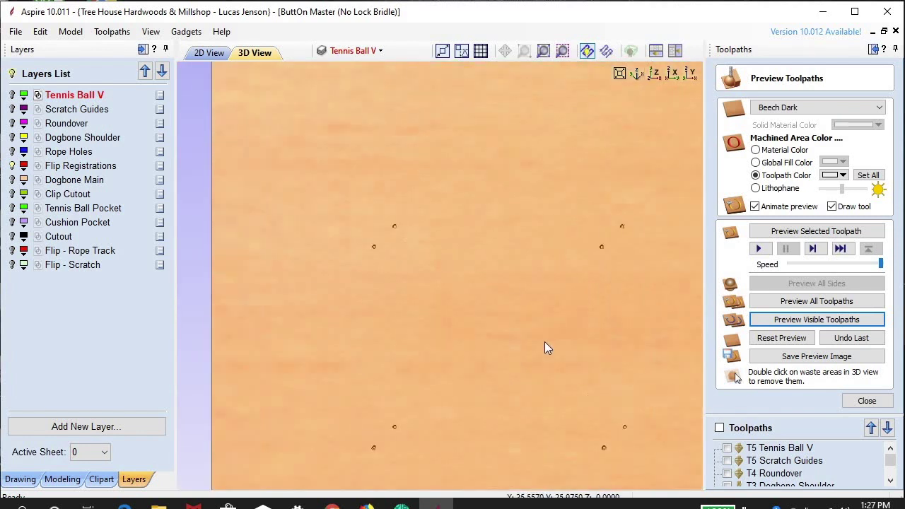
pyautogui.scroll(1, 424, 339)
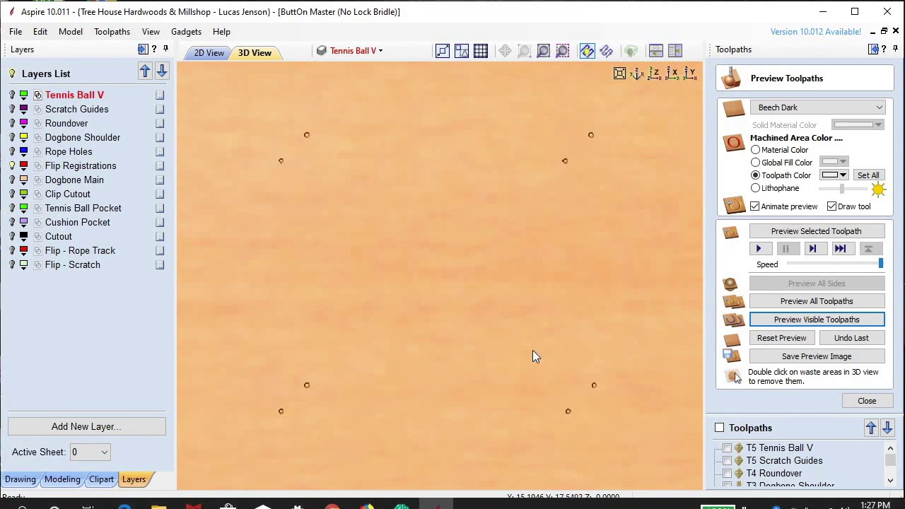
pyautogui.scroll(-3, 470, 218)
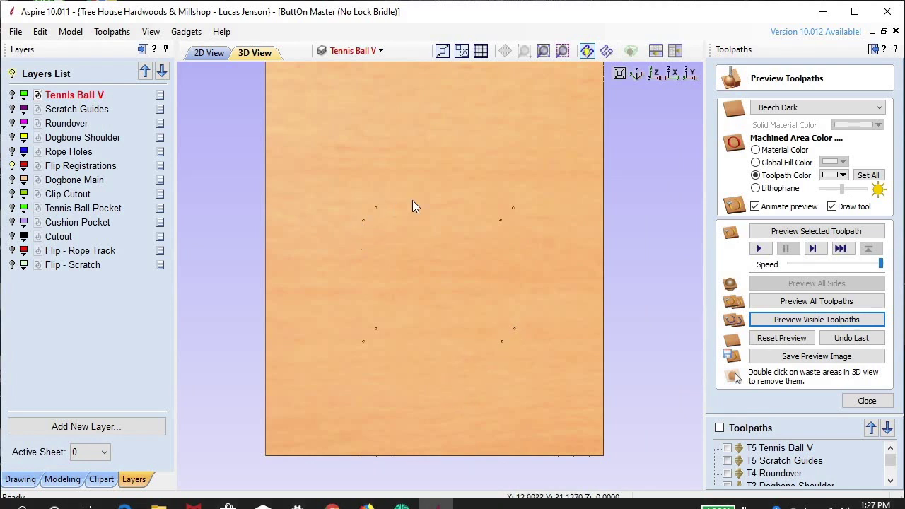
pyautogui.scroll(3, 371, 214)
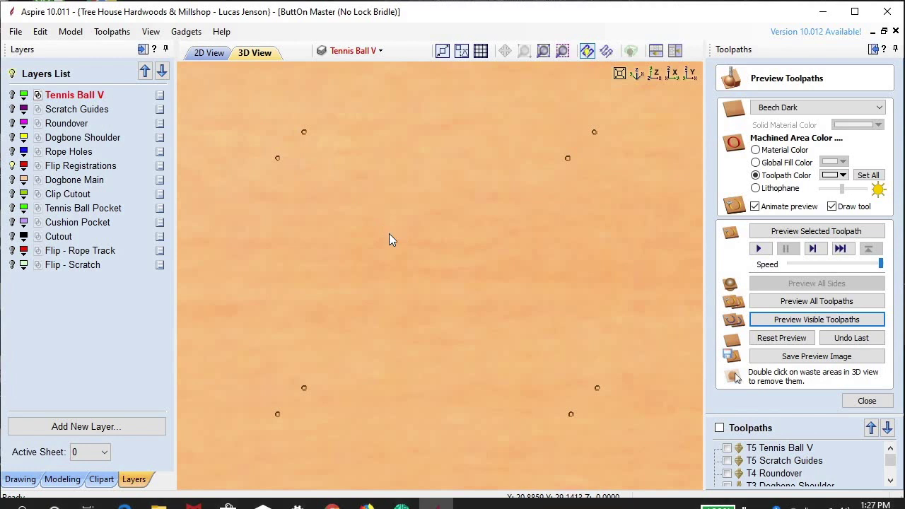
pyautogui.scroll(-2, 555, 269)
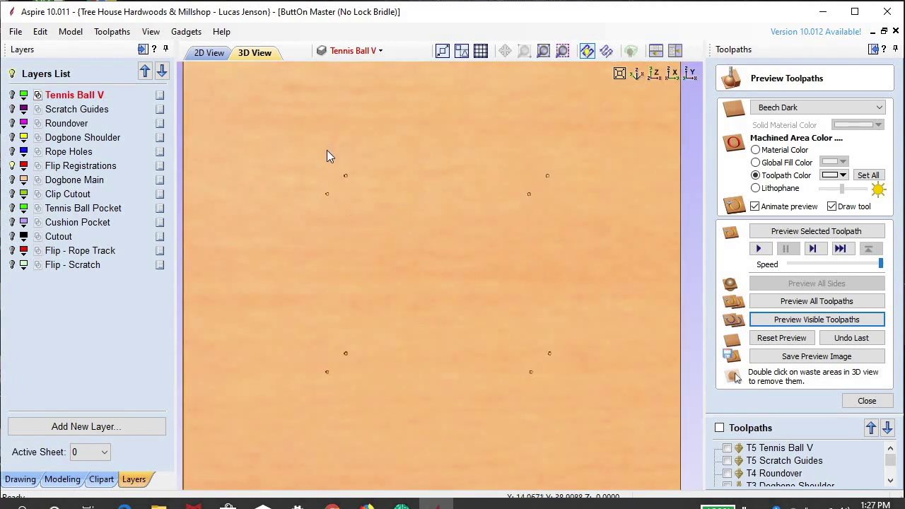
# Step: Leave the preview, make Flip - Rope Track the active layer in the 2D view, and open the T3 Flip - Rope Track toolpath settings
pyautogui.click(867, 401)
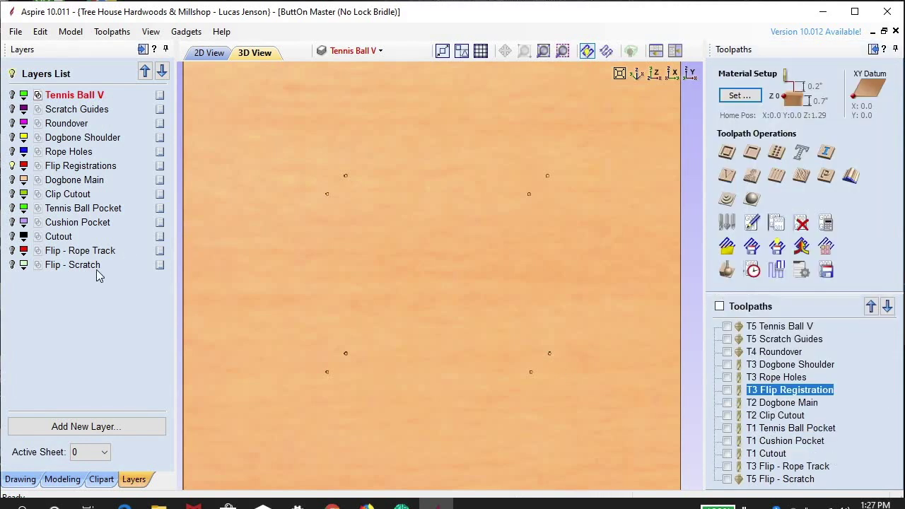
pyautogui.click(209, 53)
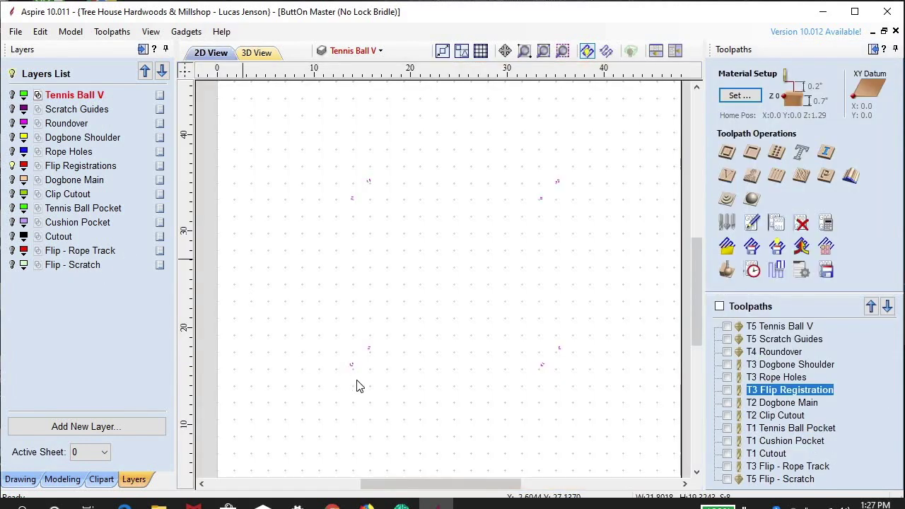
pyautogui.scroll(-2, 276, 337)
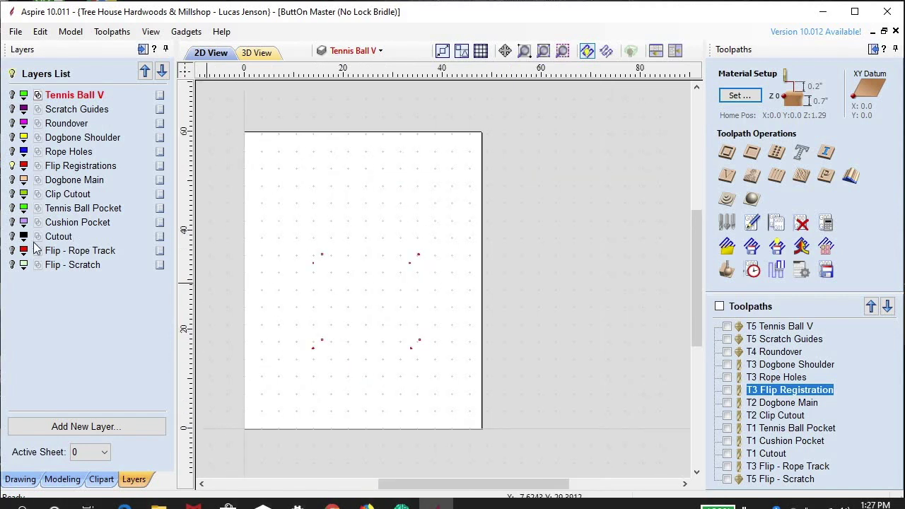
pyautogui.click(79, 252)
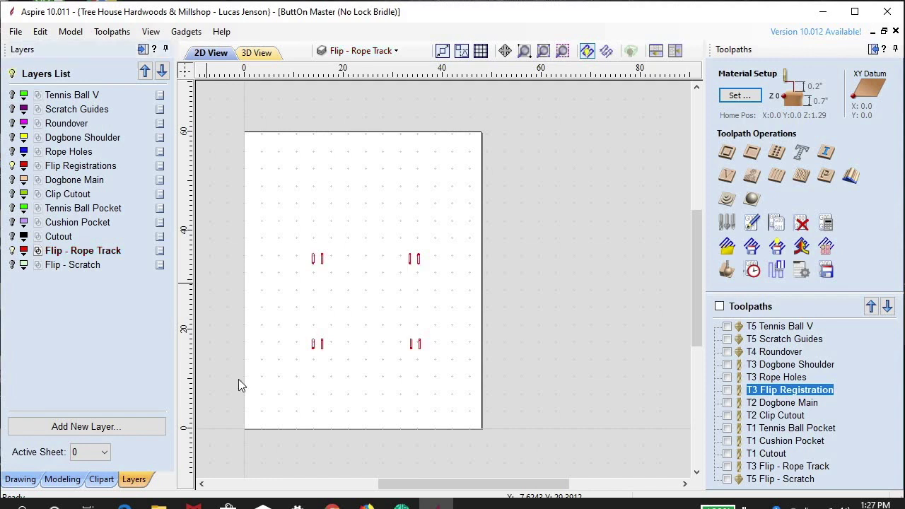
pyautogui.doubleClick(790, 467)
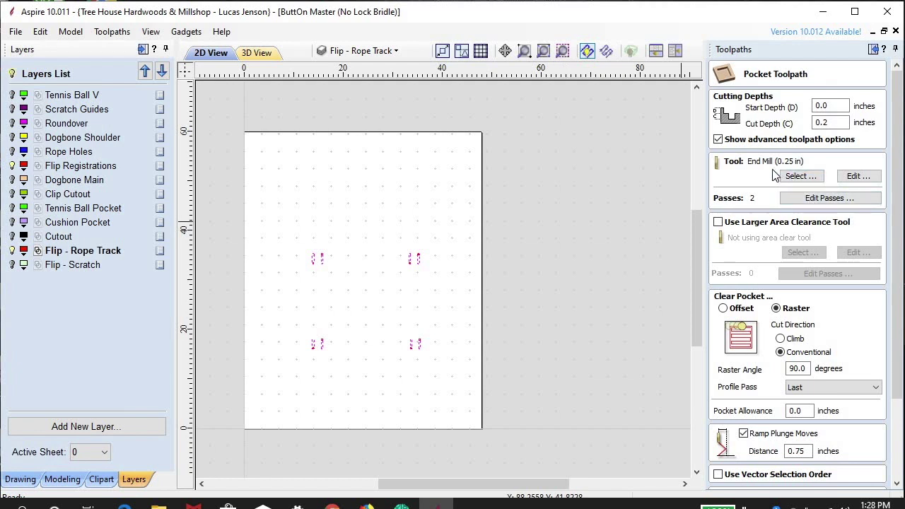
# Step: Calculate the T3 Flip - Rope Track pocket toolpath and preview the visible toolpath in the 3D stock
pyautogui.scroll(3, 306, 346)
pyautogui.scroll(1, 306, 346)
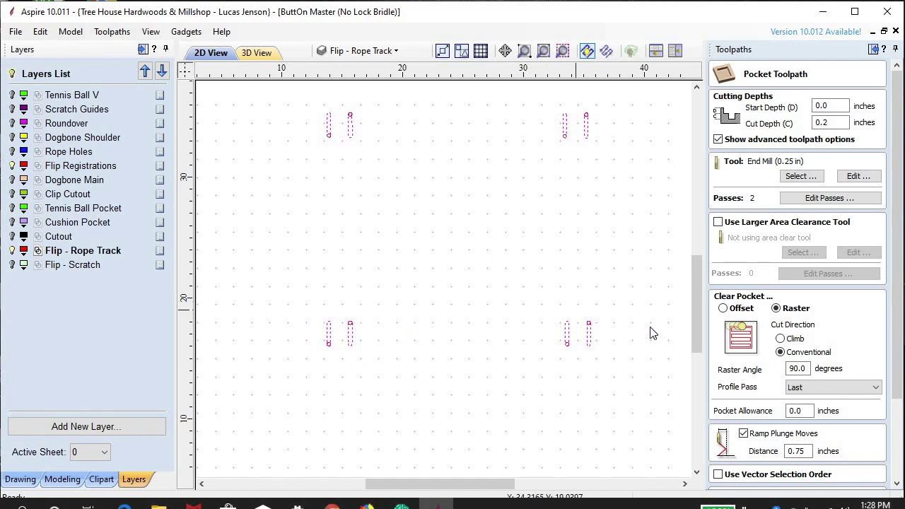
pyautogui.scroll(-3, 861, 362)
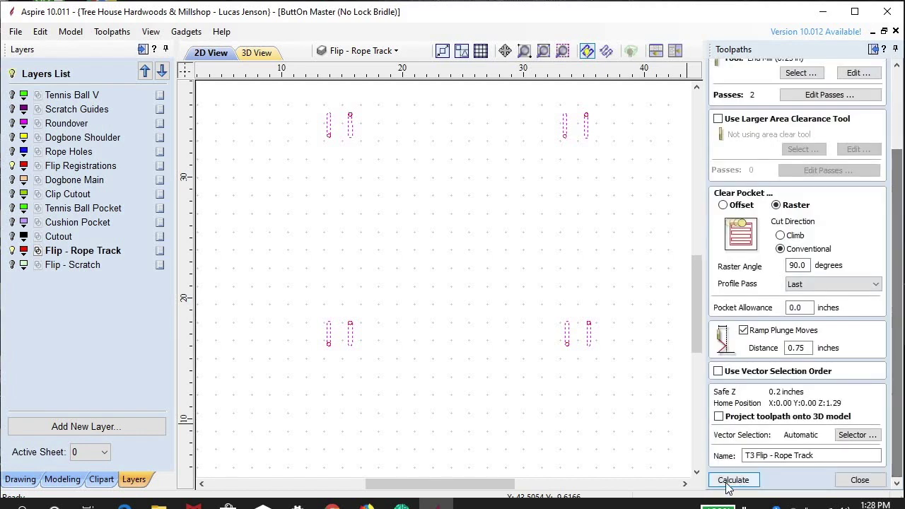
pyautogui.click(733, 480)
pyautogui.click(816, 320)
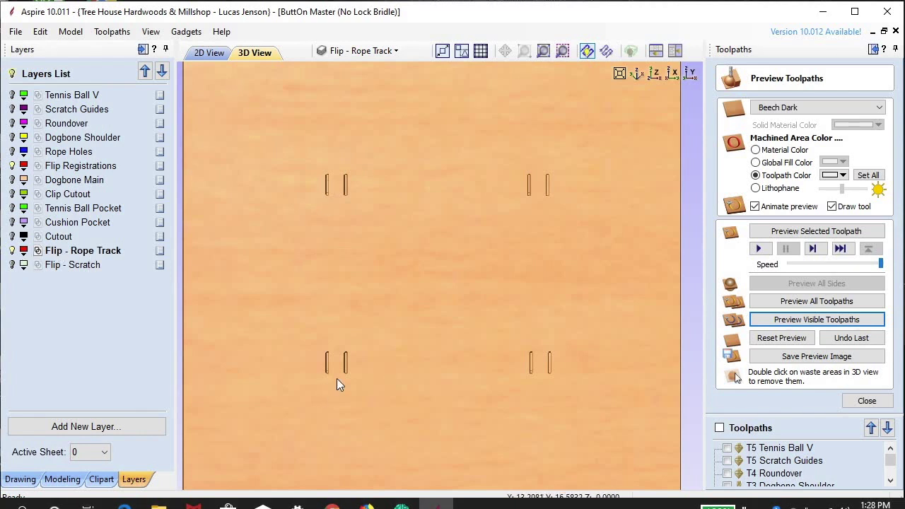
pyautogui.scroll(-1, 267, 196)
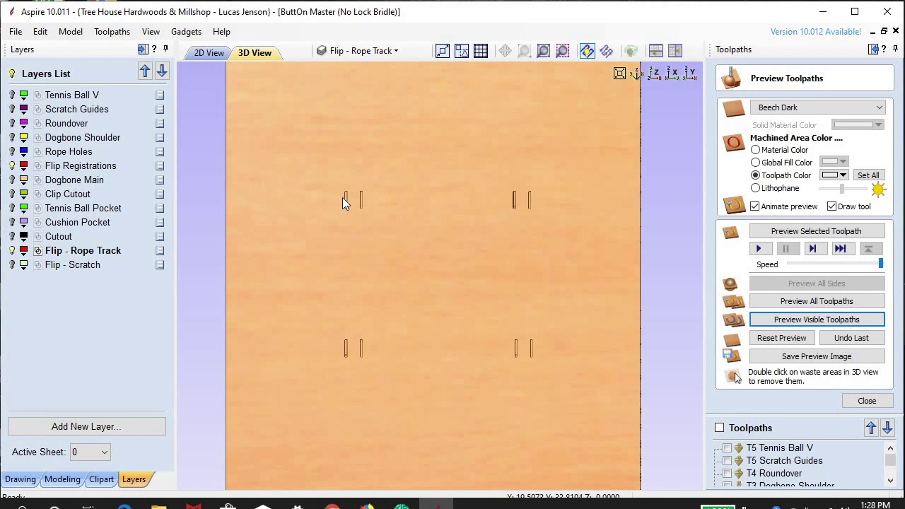
# Step: Hide the Flip - Rope Track layer, and make Flip - Scratch the active, visible layer in the 2D view
pyautogui.click(13, 251)
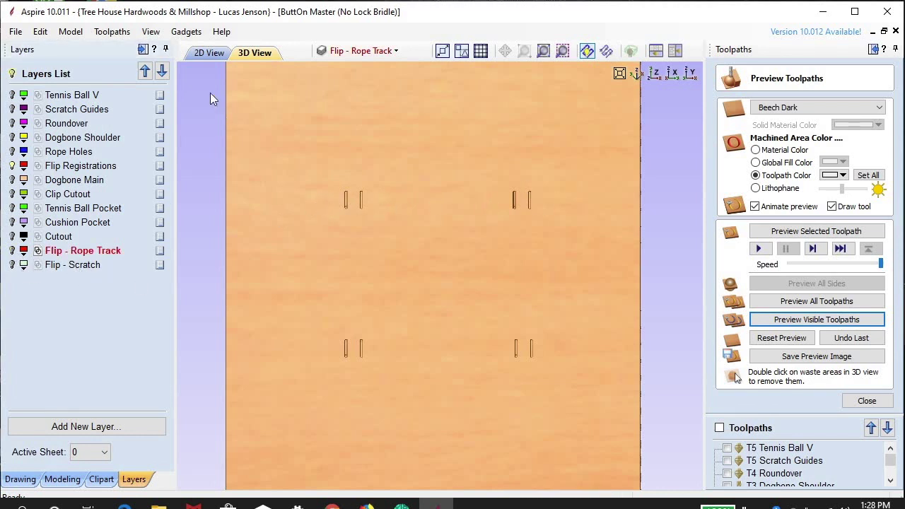
pyautogui.click(210, 53)
pyautogui.click(88, 267)
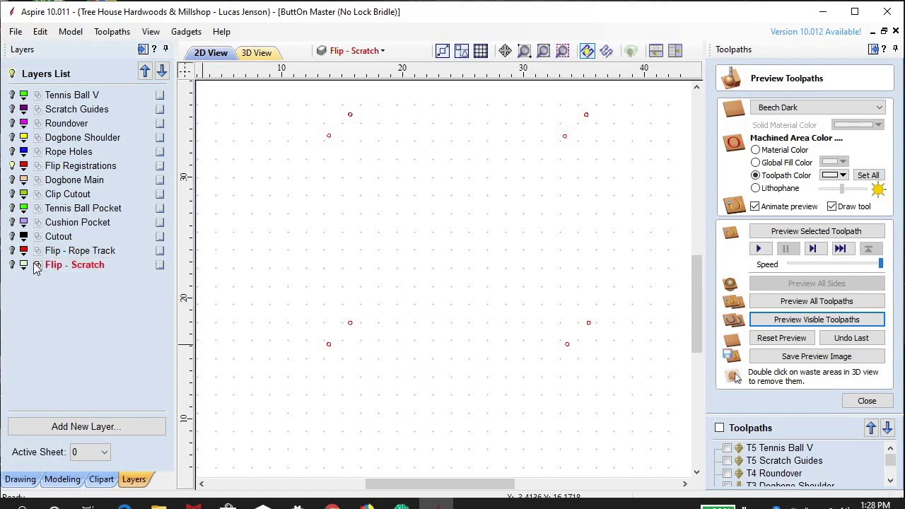
pyautogui.click(12, 264)
pyautogui.scroll(-2, 360, 354)
pyautogui.scroll(4, 359, 218)
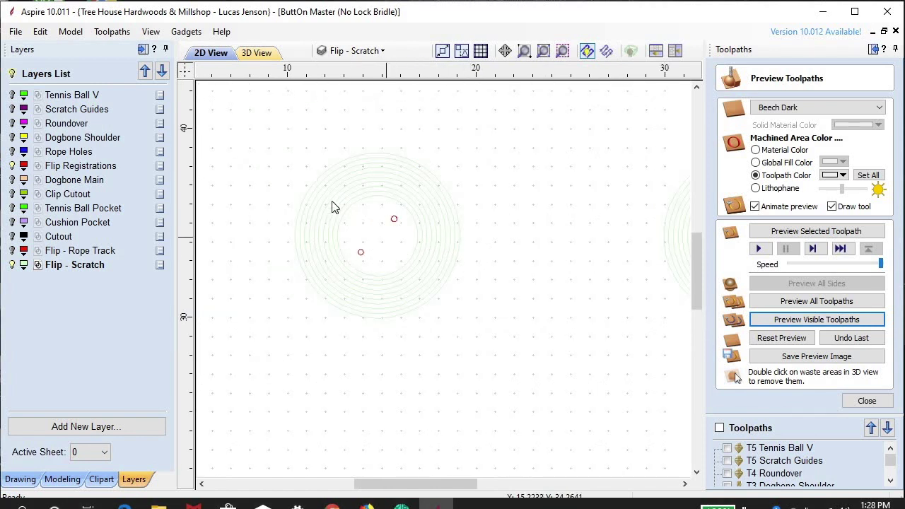
# Step: Open the T5 Flip - Scratch profile toolpath from the toolpath list, calculate it, and preview the visible toolpath in 3D
pyautogui.click(866, 401)
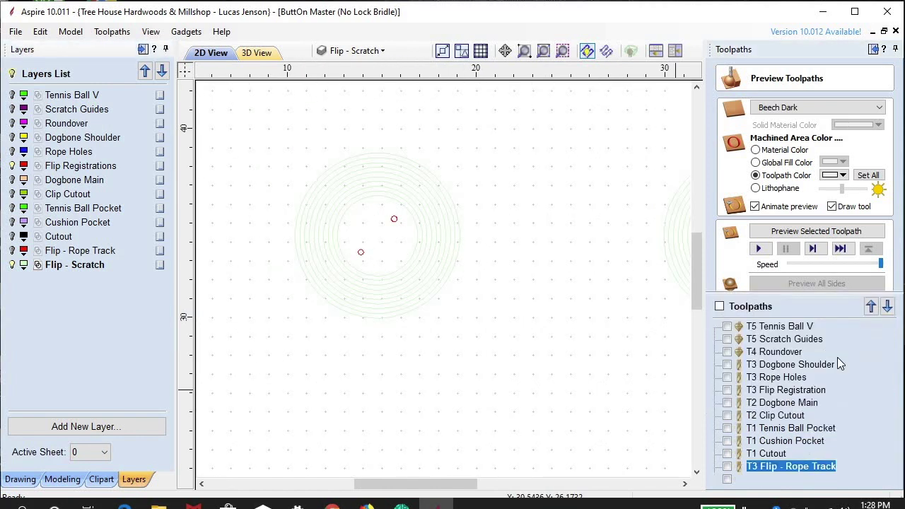
pyautogui.doubleClick(782, 257)
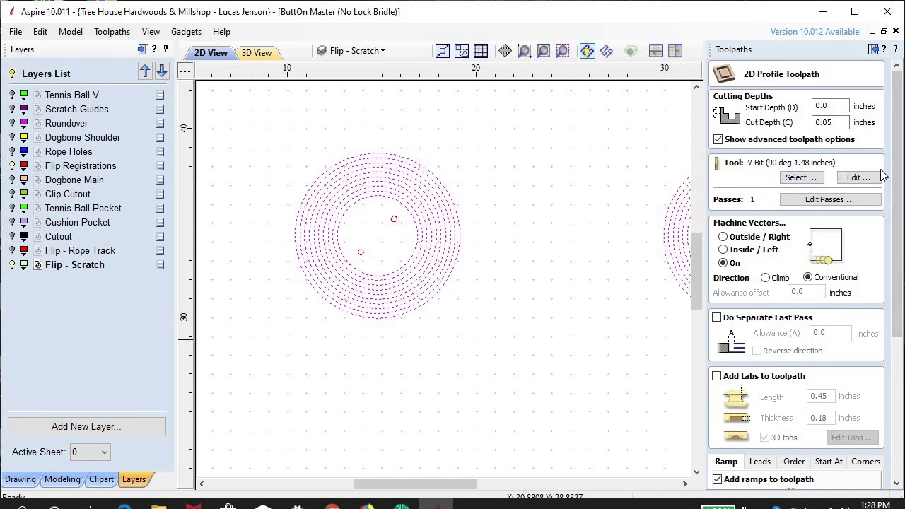
pyautogui.scroll(-5, 896, 200)
pyautogui.moveTo(900, 216); pyautogui.dragTo(900, 382)
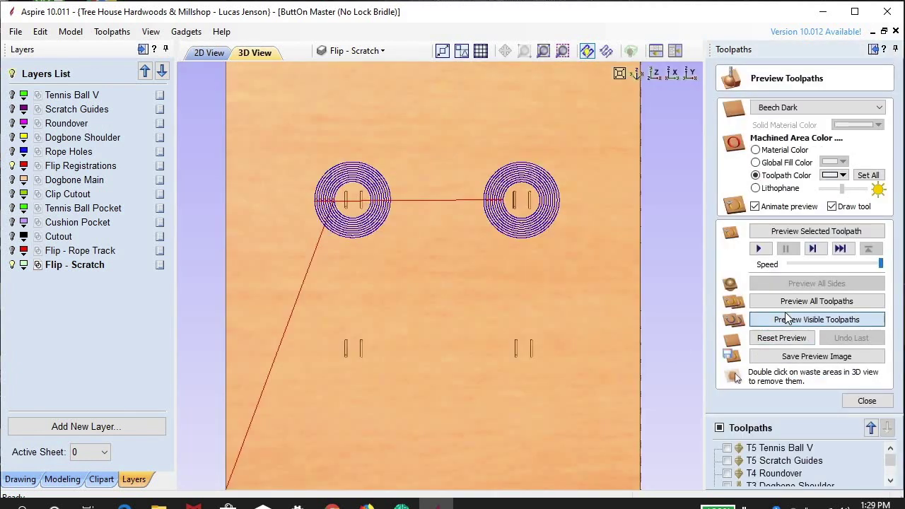
pyautogui.click(786, 318)
pyautogui.scroll(2, 322, 186)
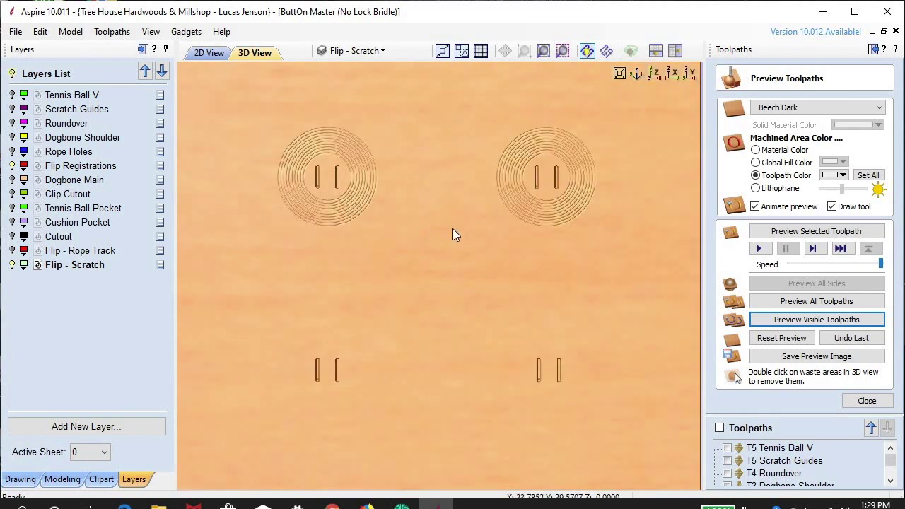
# Step: Show the Cutout layer in the 2D view and leave the preview to examine the scratch rings inside the circular pieces
pyautogui.click(12, 237)
pyautogui.click(201, 54)
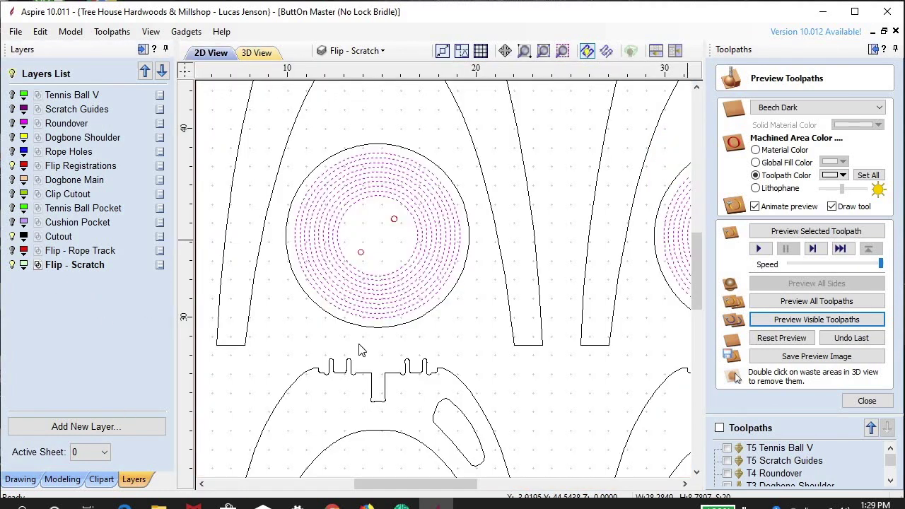
pyautogui.click(864, 400)
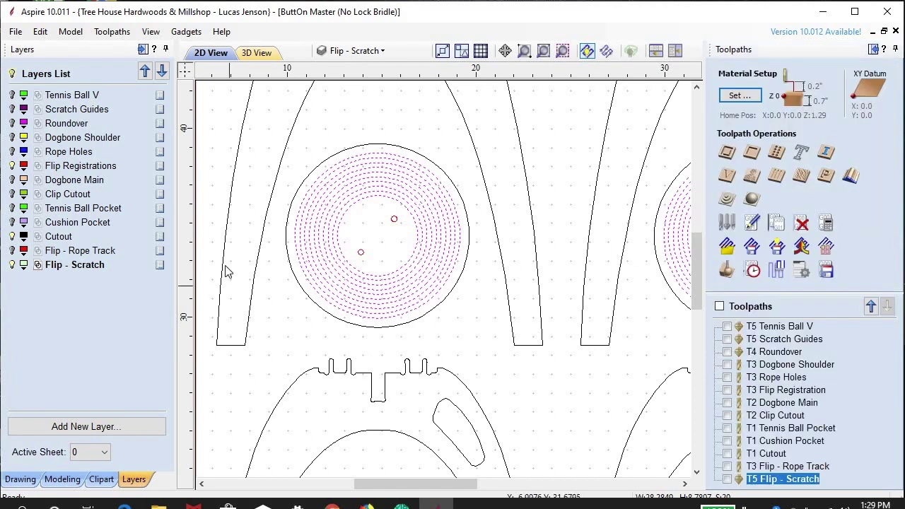
pyautogui.scroll(-2, 318, 248)
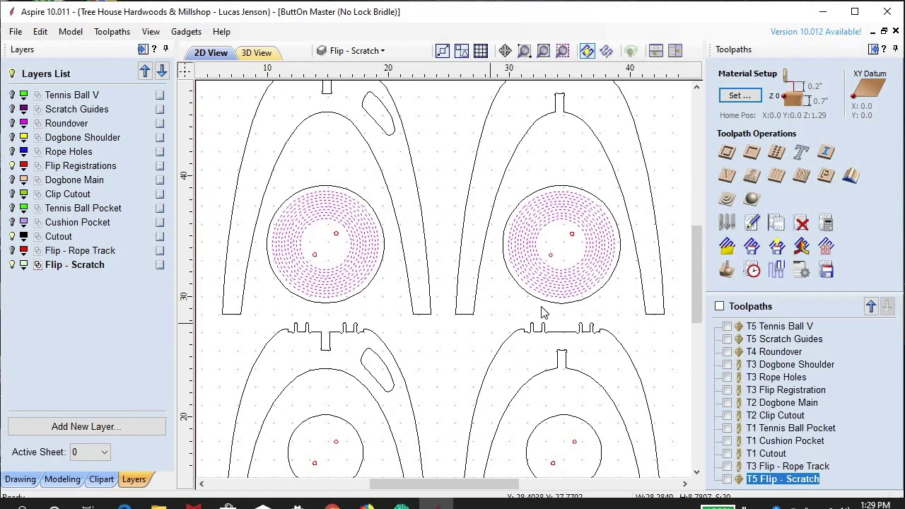
pyautogui.scroll(-2, 542, 266)
# Step: Turn on the visibility of all layers and examine the complete chair layout on the sheet
pyautogui.click(14, 75)
pyautogui.click(13, 73)
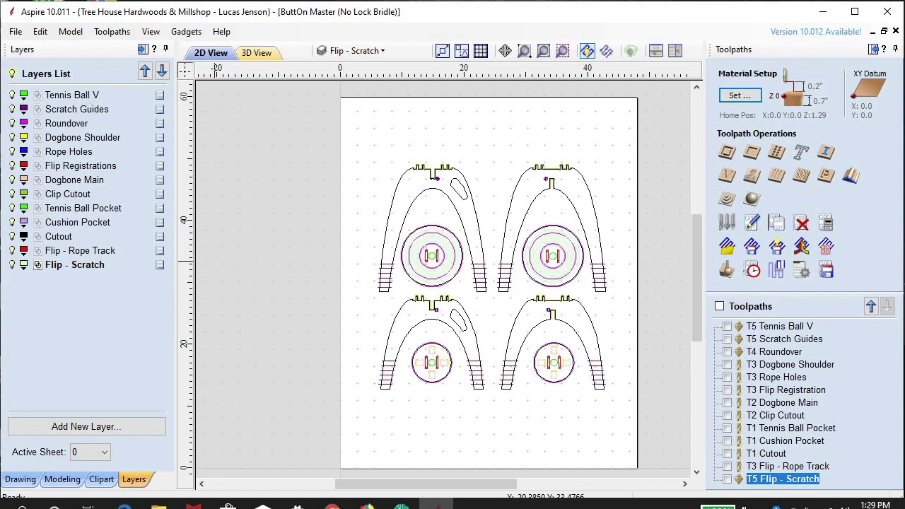
pyautogui.scroll(-1, 348, 334)
pyautogui.scroll(5, 388, 363)
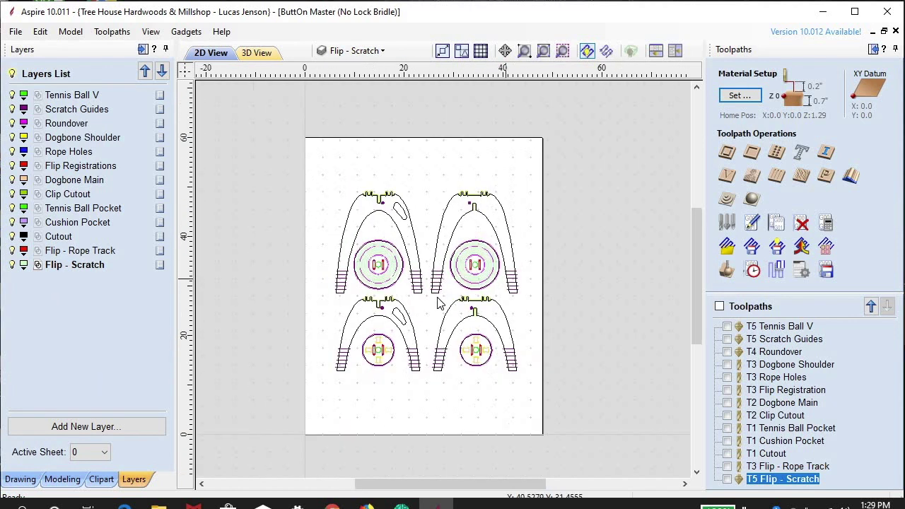
pyautogui.scroll(-1, 424, 290)
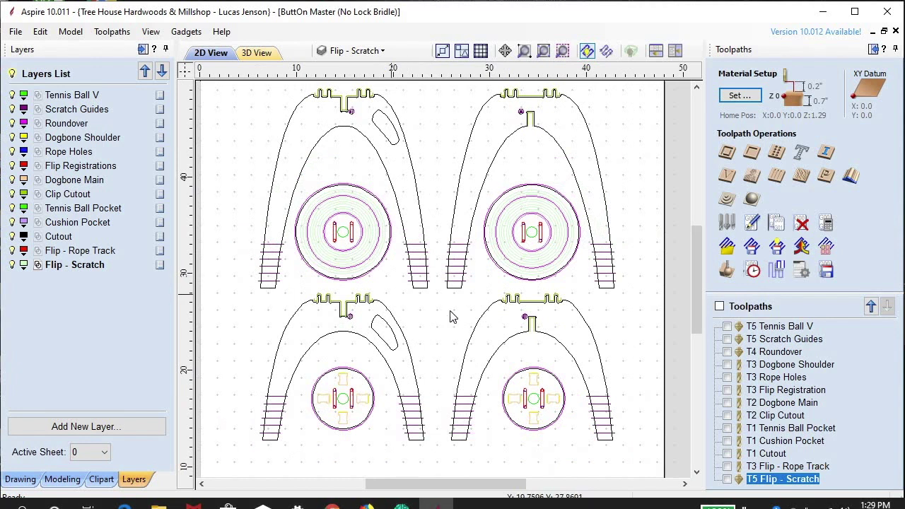
pyautogui.scroll(-1, 454, 304)
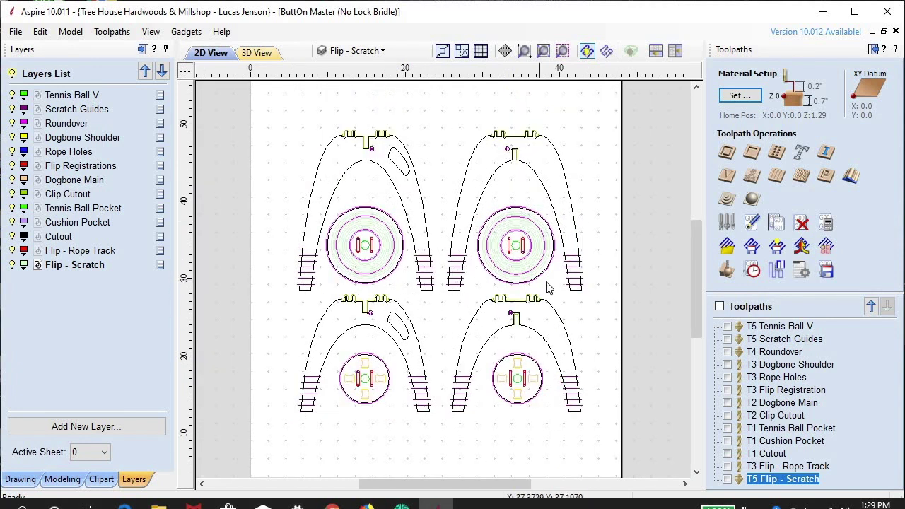